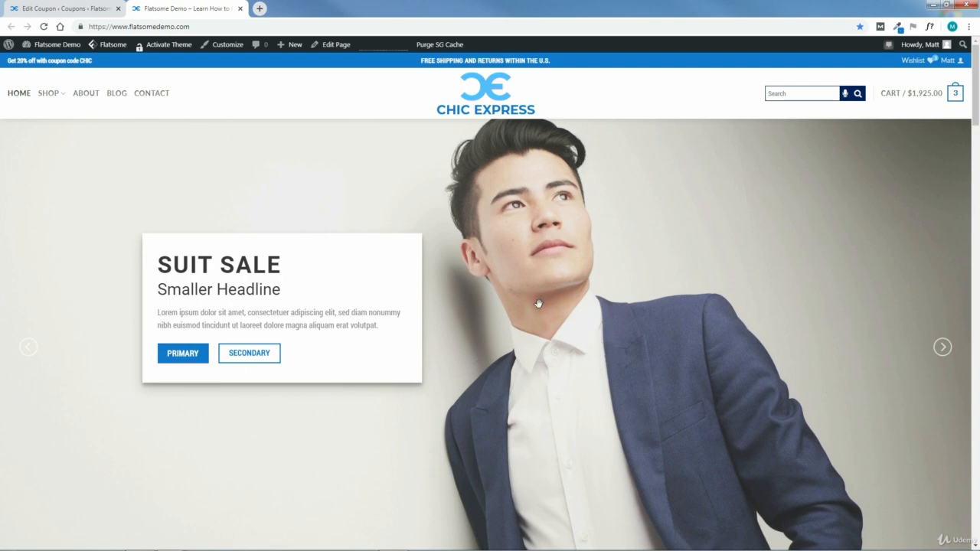
# Look over the Chic Express home page down to its email sign-up section and return to the hero banner
pyautogui.moveTo(976, 84); pyautogui.dragTo(976, 471)
pyautogui.scroll(1, 561, 326)
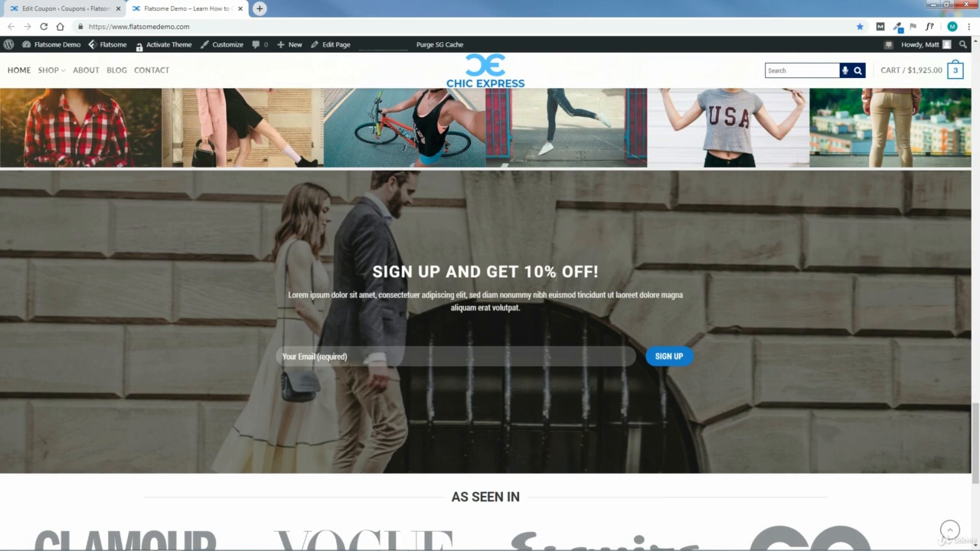
pyautogui.moveTo(977, 444); pyautogui.dragTo(966, 84)
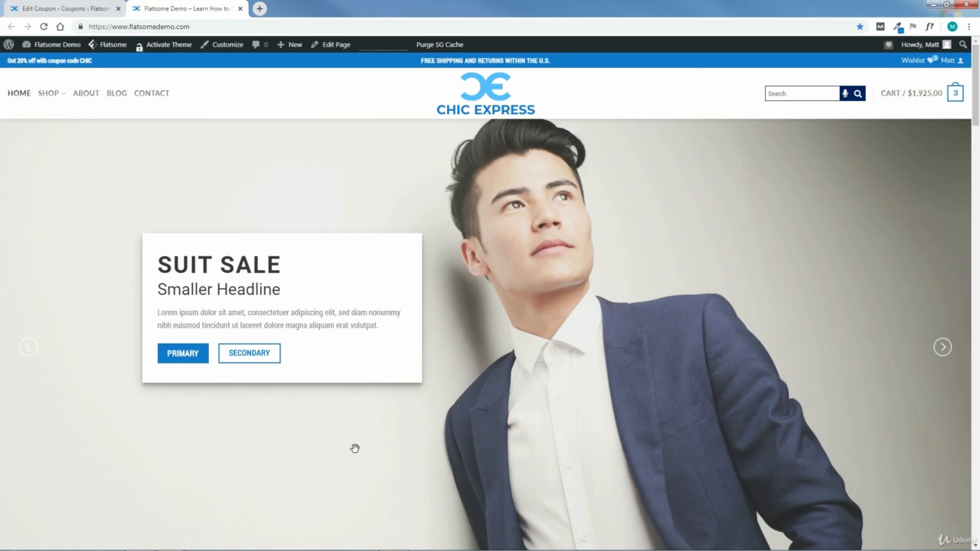
# Switch to the other Chrome window showing the Poptin website
pyautogui.moveTo(298, 550)
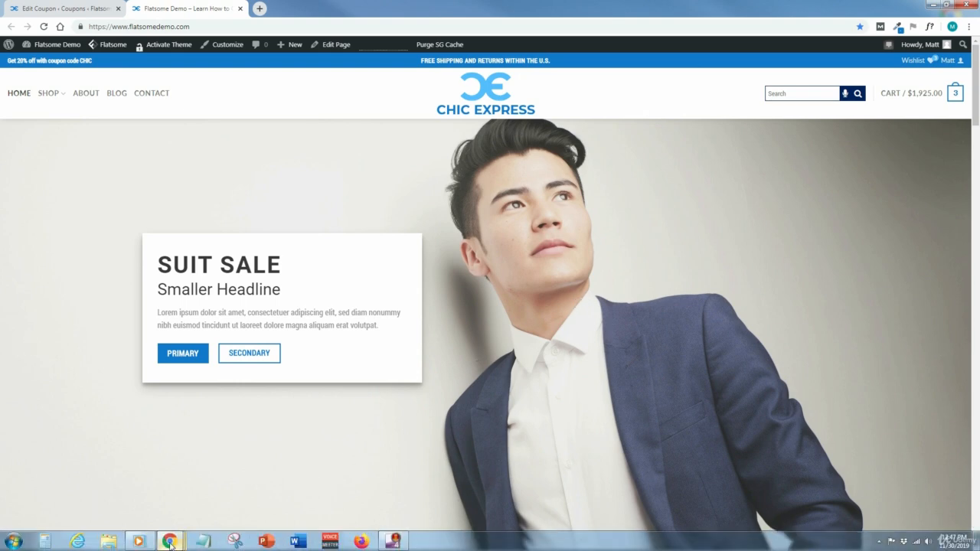
pyautogui.moveTo(170, 542)
pyautogui.click(297, 499)
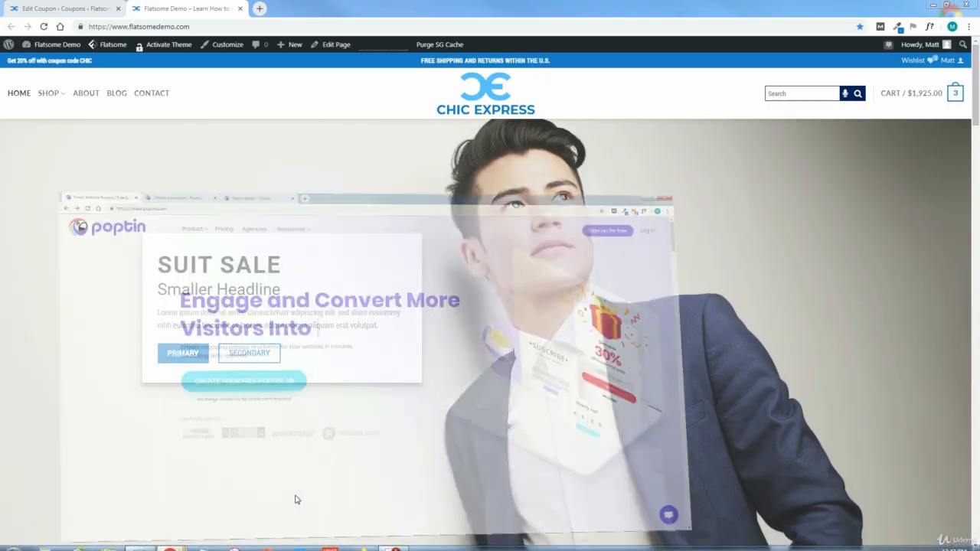
pyautogui.moveTo(170, 27); pyautogui.dragTo(84, 26)
pyautogui.click(157, 93)
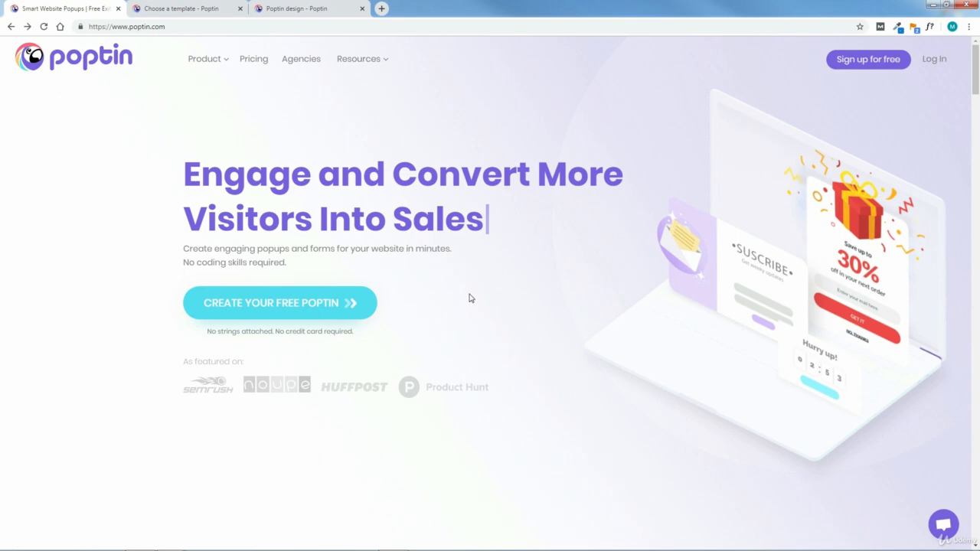
# View the popup templates for the Get More Leads and Increase Sales goals, and list all templates
pyautogui.click(191, 10)
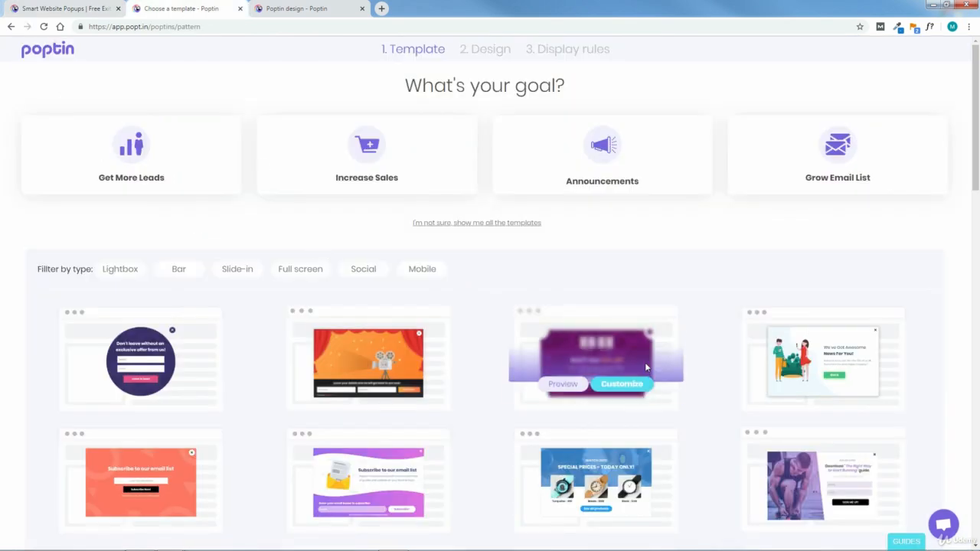
pyautogui.moveTo(976, 163); pyautogui.dragTo(969, 99)
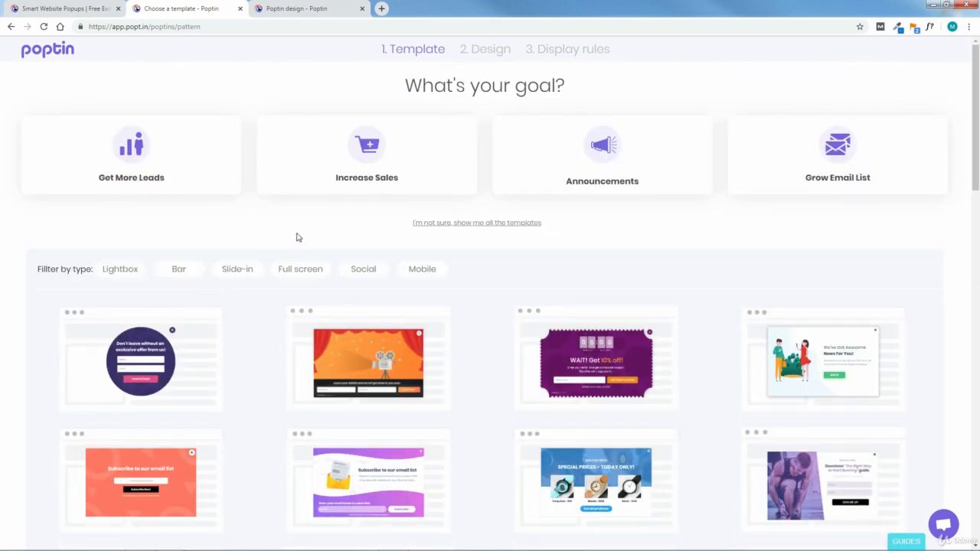
pyautogui.moveTo(146, 153)
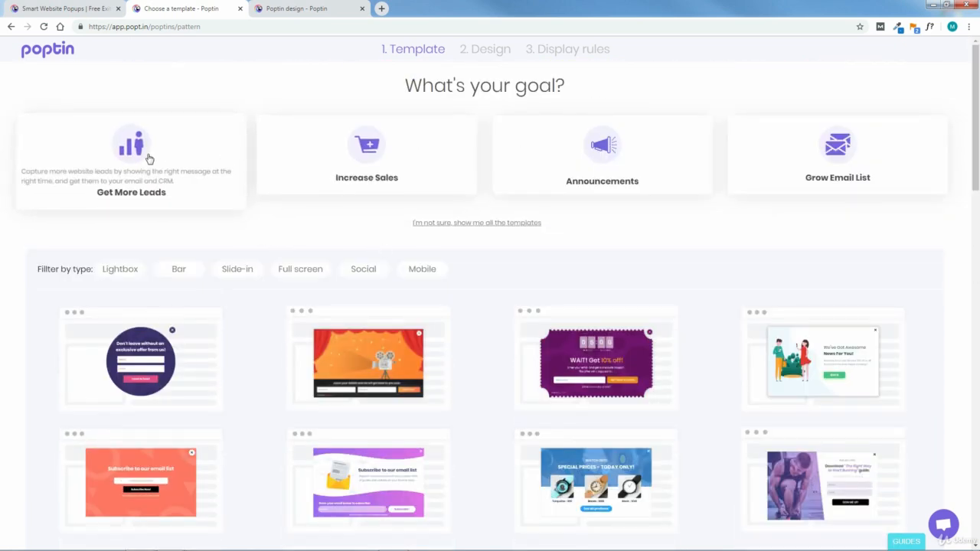
pyautogui.click(131, 150)
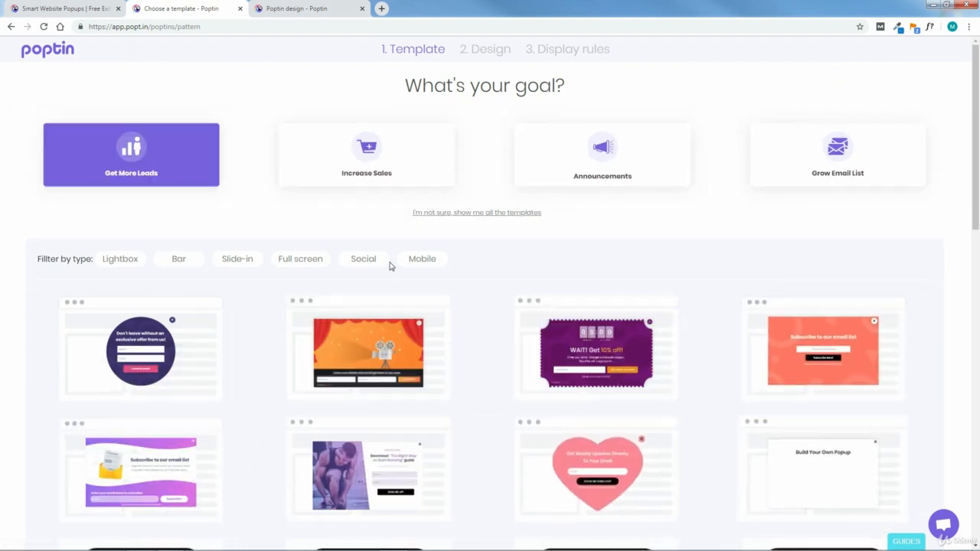
pyautogui.click(368, 150)
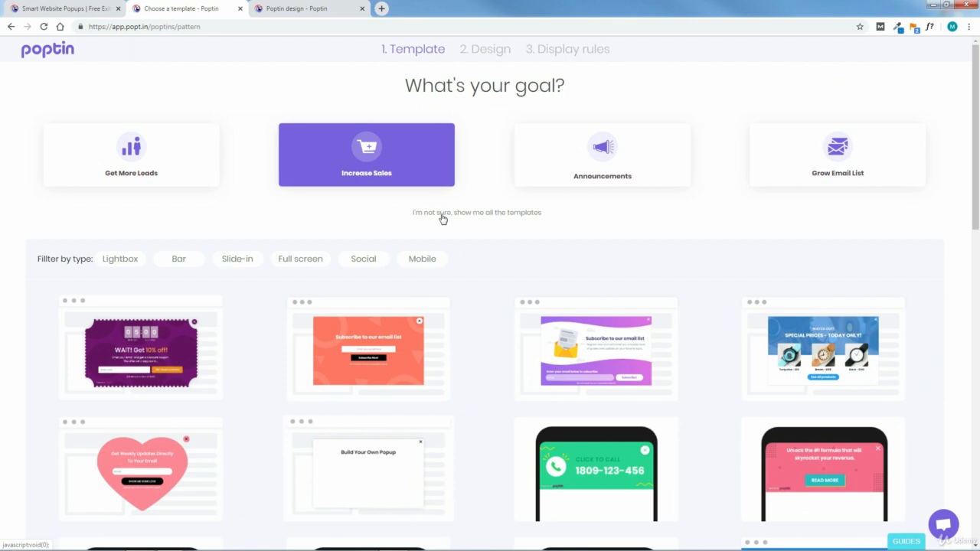
pyautogui.click(485, 215)
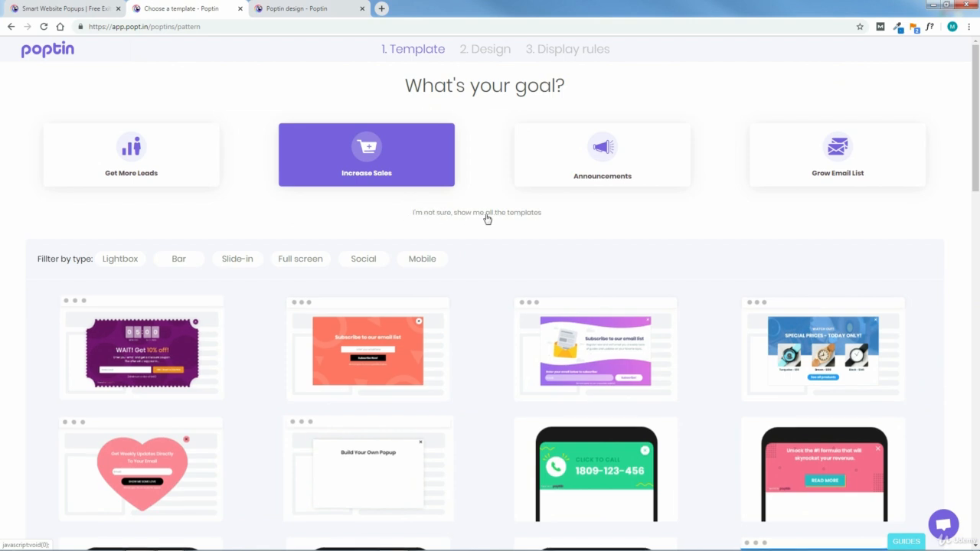
# Preview the purple "WAIT! Get 10% off!" countdown coupon template and close the preview
pyautogui.moveTo(979, 155); pyautogui.dragTo(978, 191)
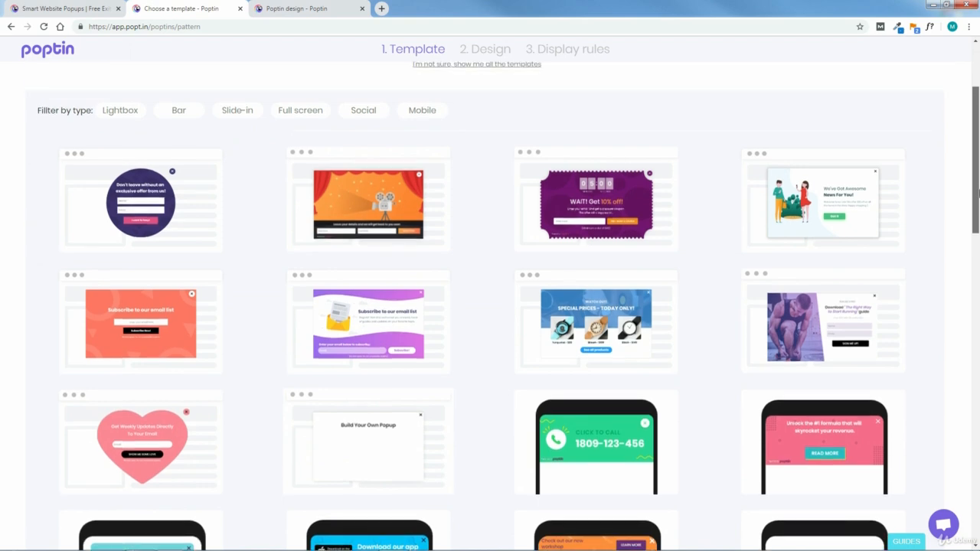
pyautogui.moveTo(559, 220)
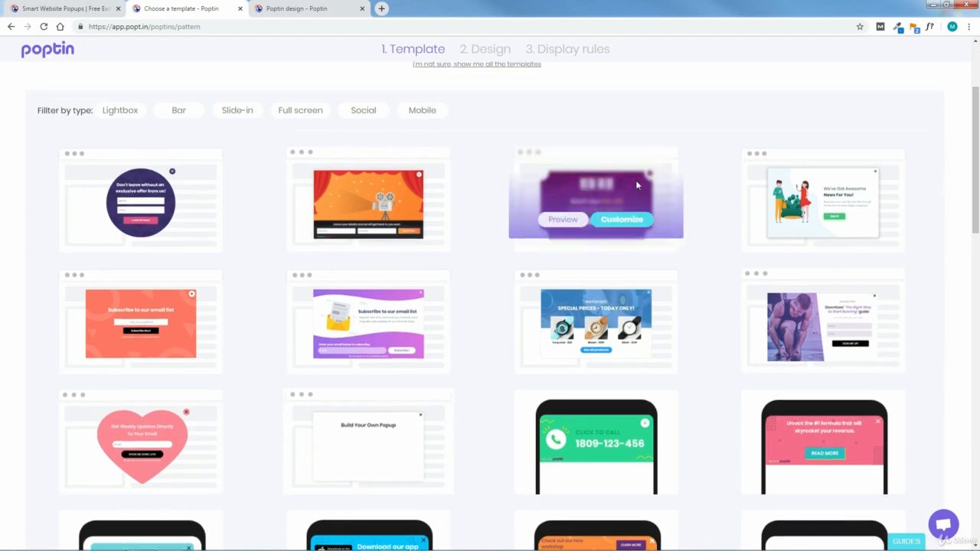
pyautogui.click(558, 217)
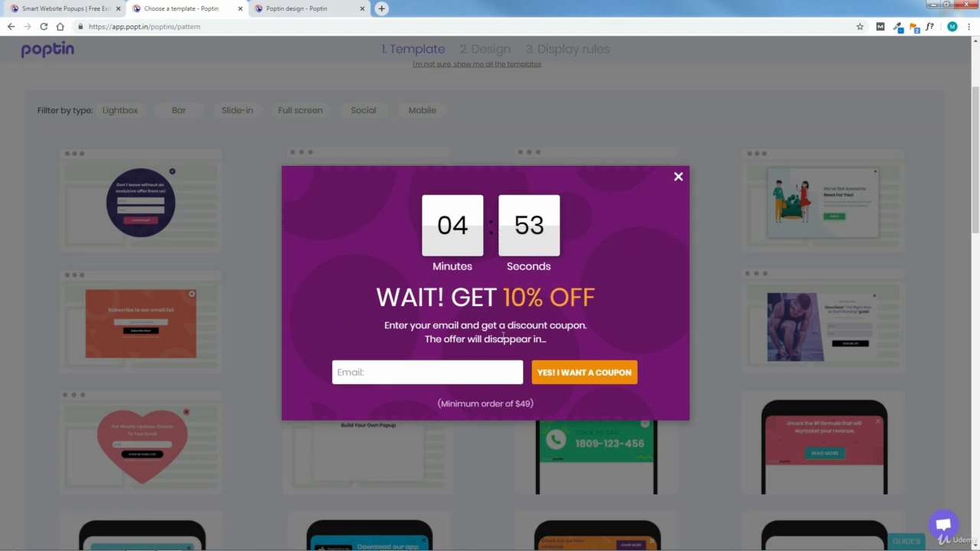
pyautogui.click(434, 374)
pyautogui.click(678, 176)
# Preview the "Special prices - today only!" watch template and close the preview
pyautogui.moveTo(977, 175)
pyautogui.mouseDown()
pyautogui.moveTo(977, 226)
pyautogui.moveTo(978, 184)
pyautogui.mouseUp()
pyautogui.moveTo(578, 297)
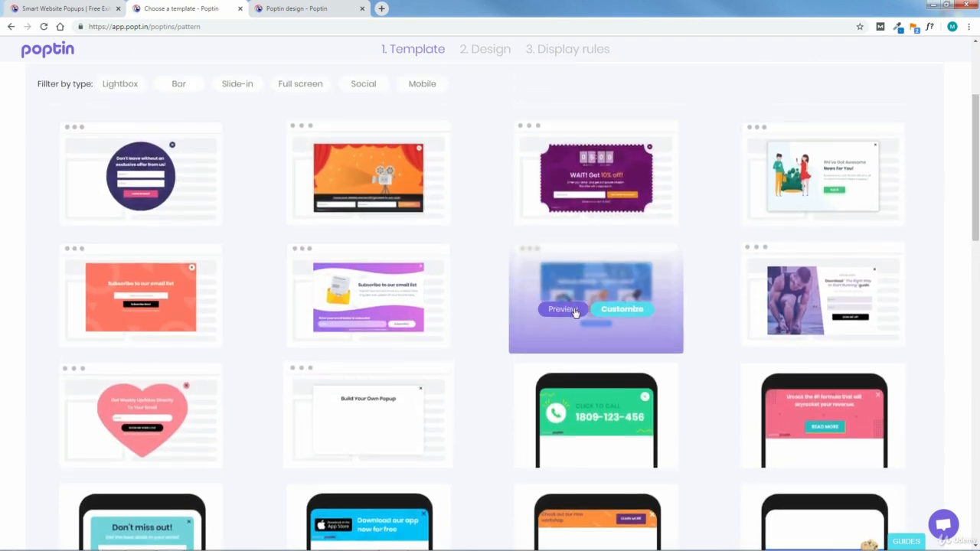
pyautogui.click(571, 308)
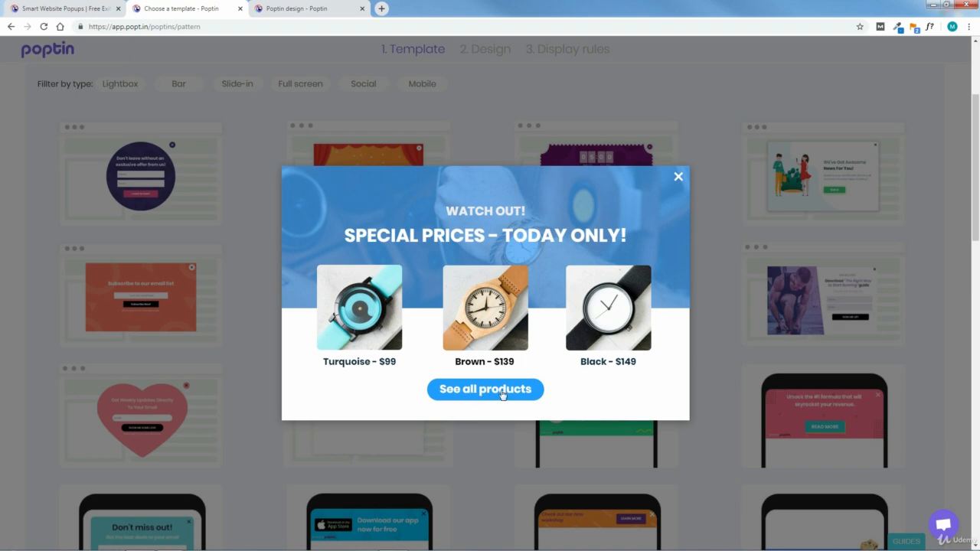
pyautogui.click(678, 177)
pyautogui.scroll(3, 976, 118)
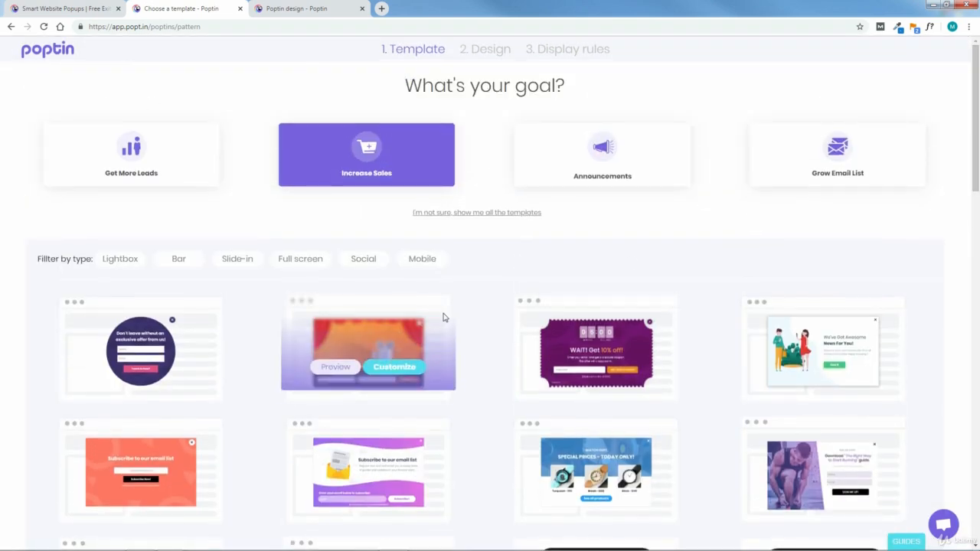
# Open the design of the Coupon popup, try a width of 719 px, and set it back to 800 px
pyautogui.click(298, 10)
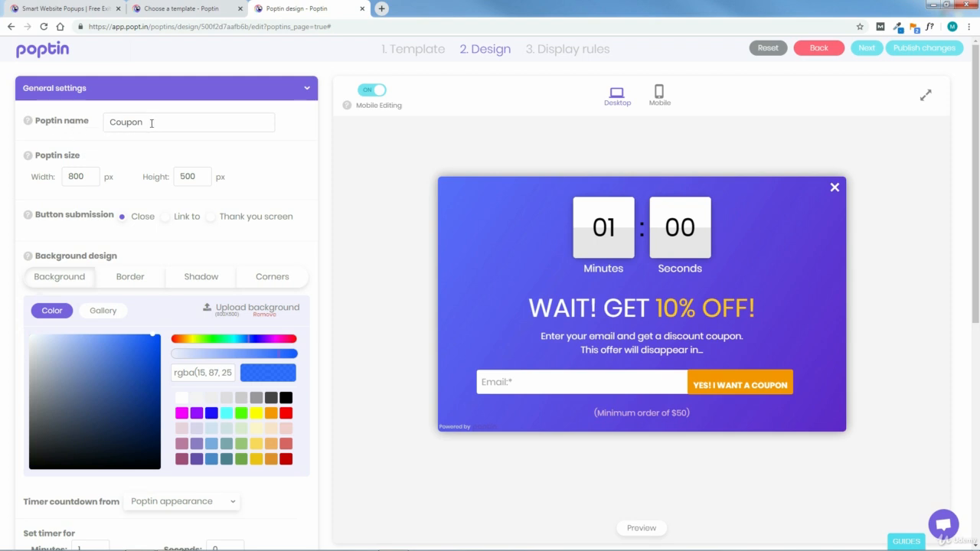
pyautogui.click(88, 180)
pyautogui.click(89, 180)
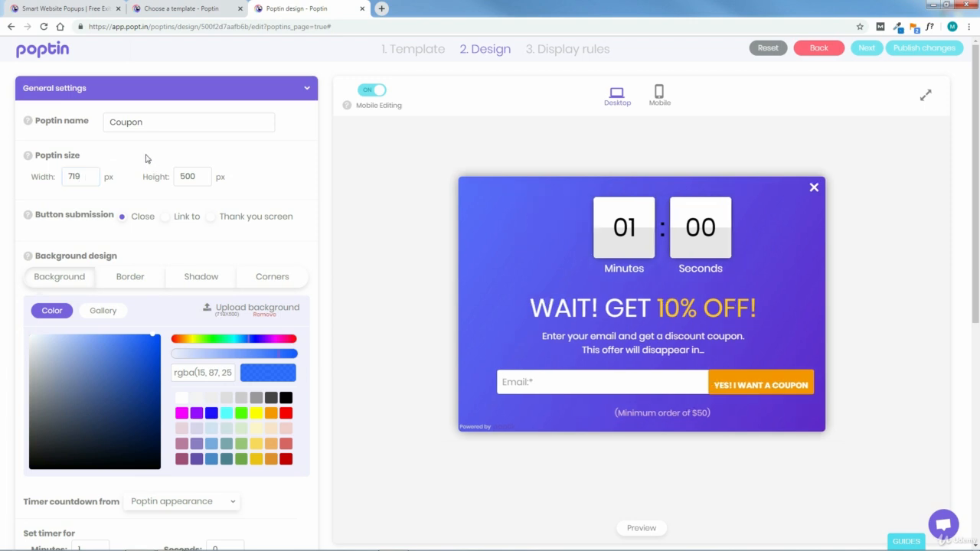
pyautogui.moveTo(82, 177); pyautogui.dragTo(52, 180)
pyautogui.write('800')
pyautogui.click(270, 181)
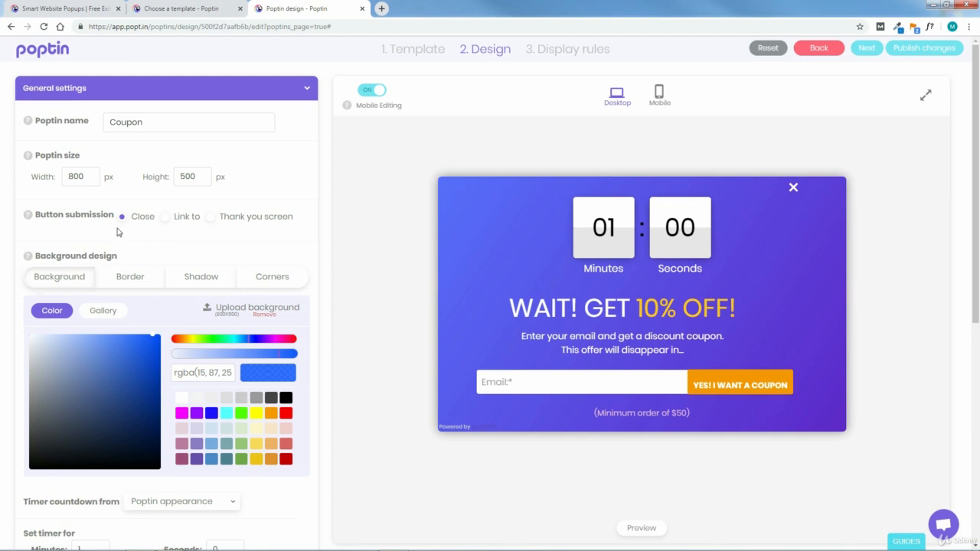
# Check the Link to submission option, set button submission to Thank you screen, and return to the popup's main screen
pyautogui.click(166, 218)
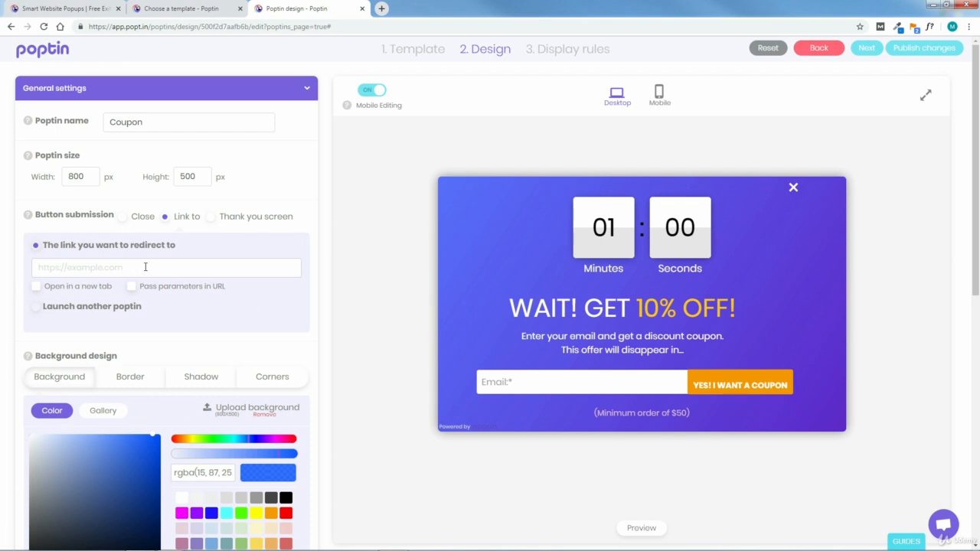
pyautogui.click(211, 219)
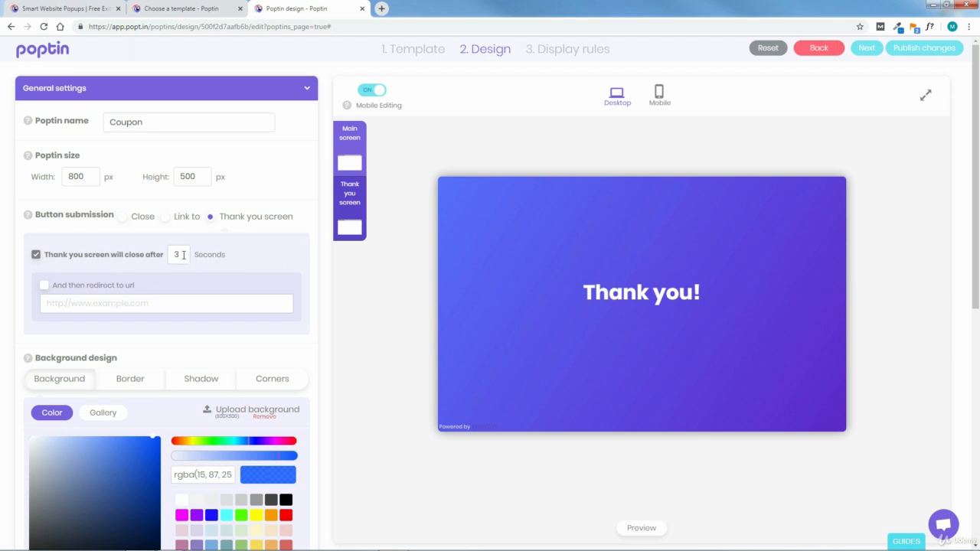
pyautogui.click(349, 143)
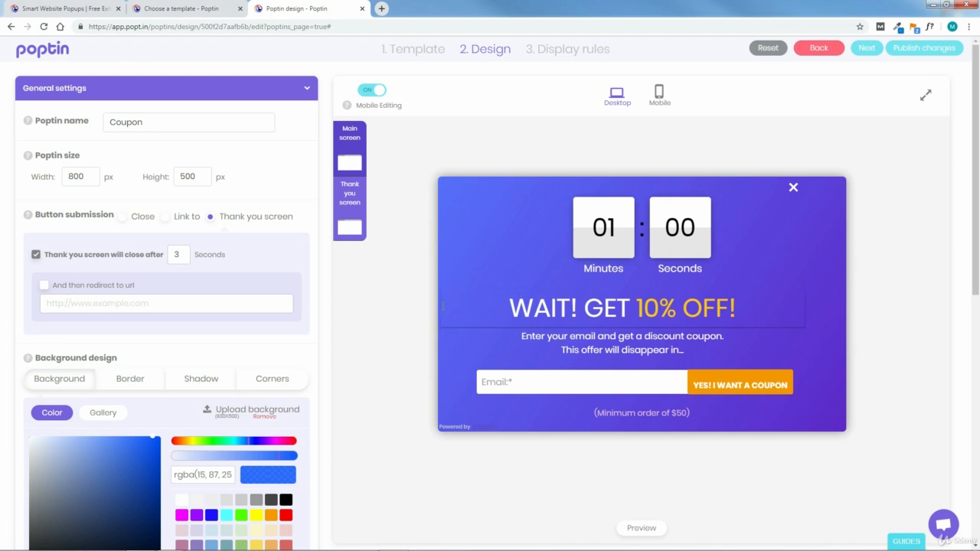
# Choose a violet-blue shade as the popup's background color
pyautogui.scroll(-3, 978, 304)
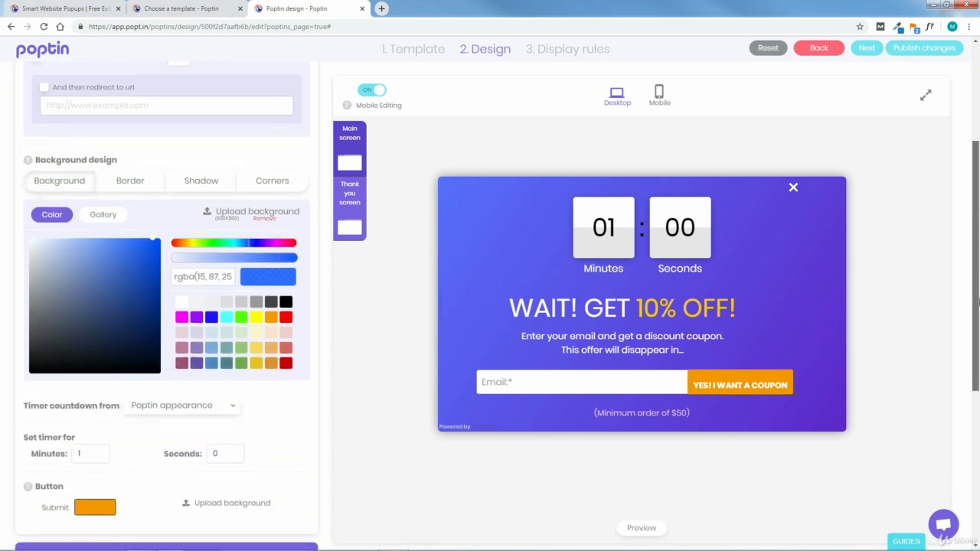
pyautogui.scroll(-1, 978, 304)
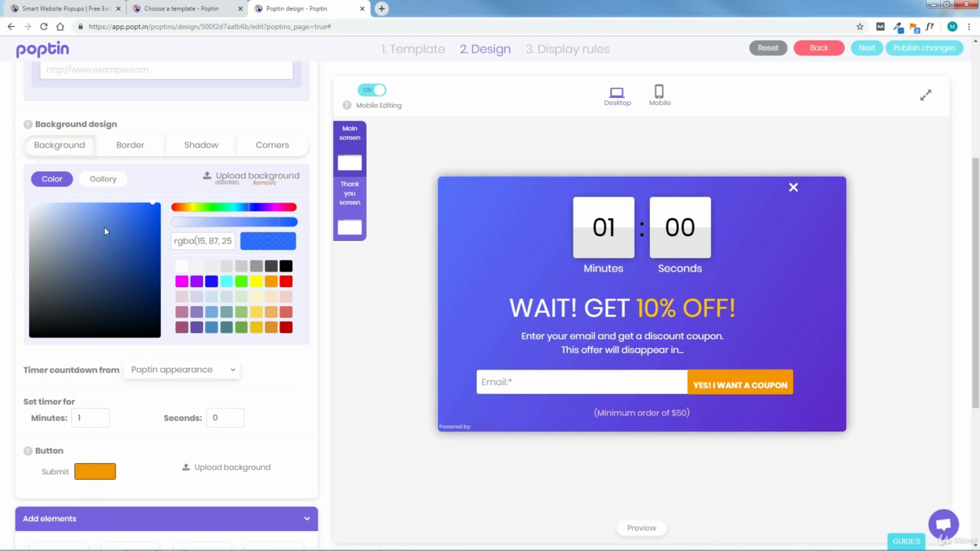
pyautogui.moveTo(176, 212); pyautogui.dragTo(282, 232)
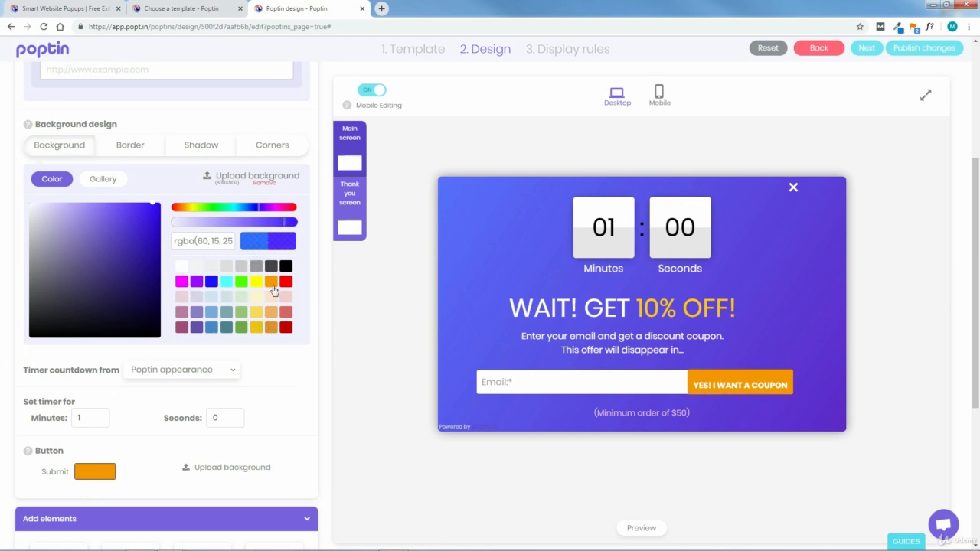
# Try the red polka-dot gallery background with the gold gift ribbon on the popup and browse the Black Friday backgrounds
pyautogui.click(101, 180)
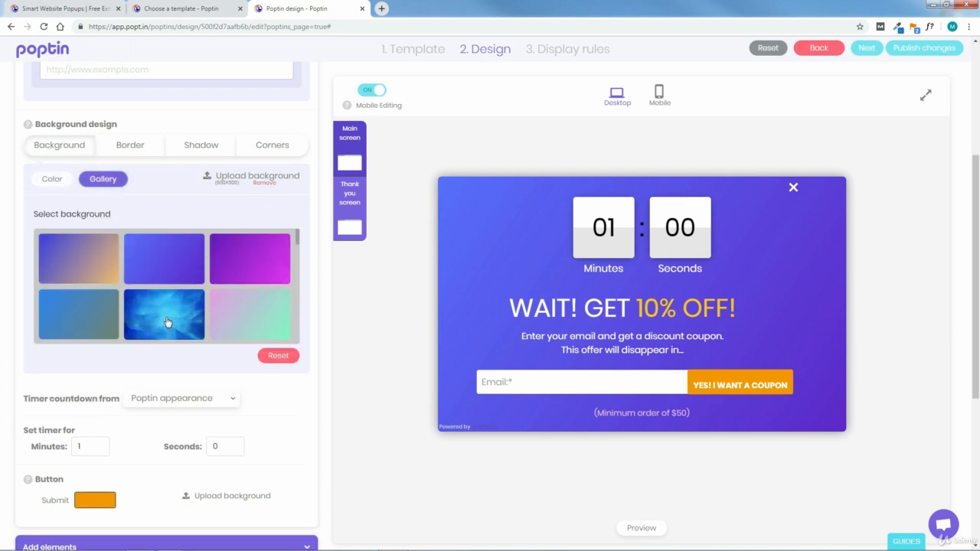
pyautogui.moveTo(297, 239); pyautogui.dragTo(313, 284)
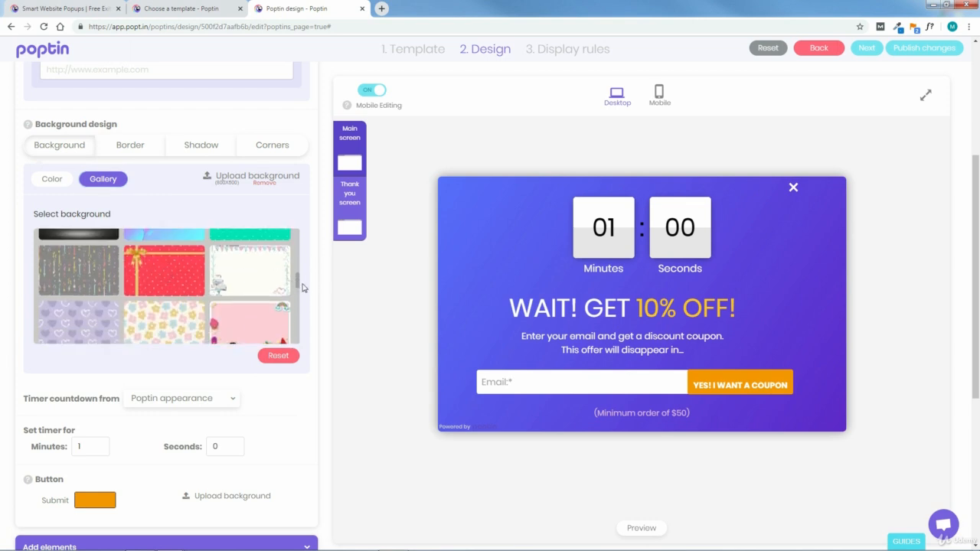
pyautogui.click(150, 277)
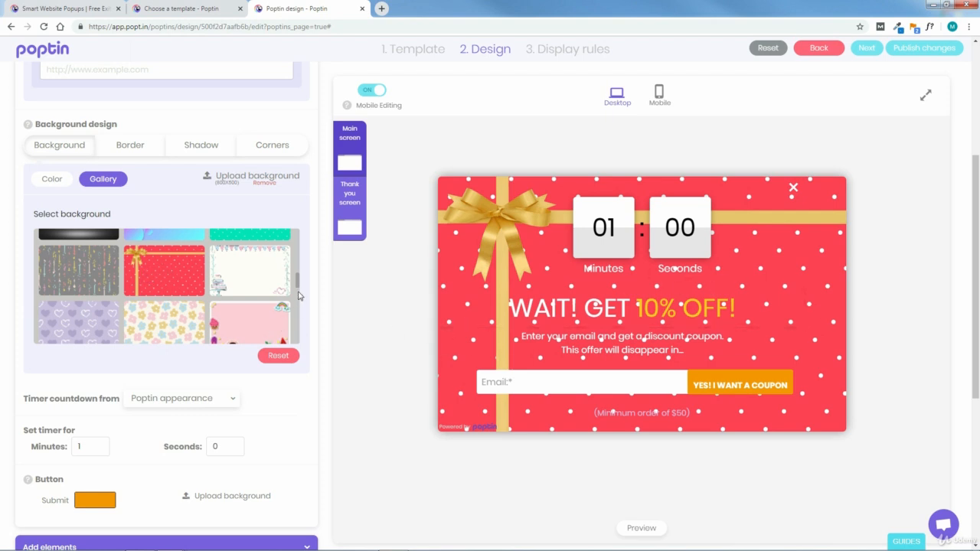
pyautogui.moveTo(298, 285); pyautogui.dragTo(303, 306)
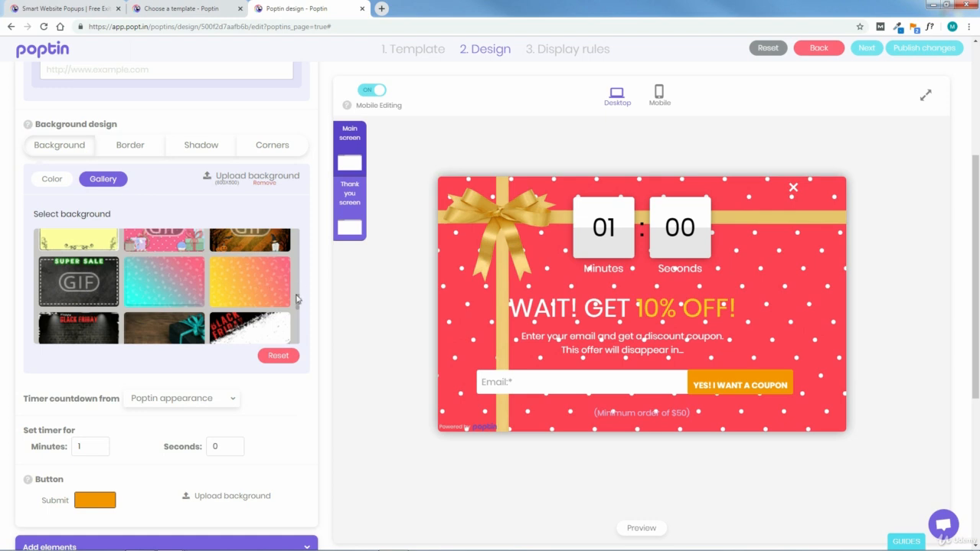
pyautogui.scroll(-3, 297, 300)
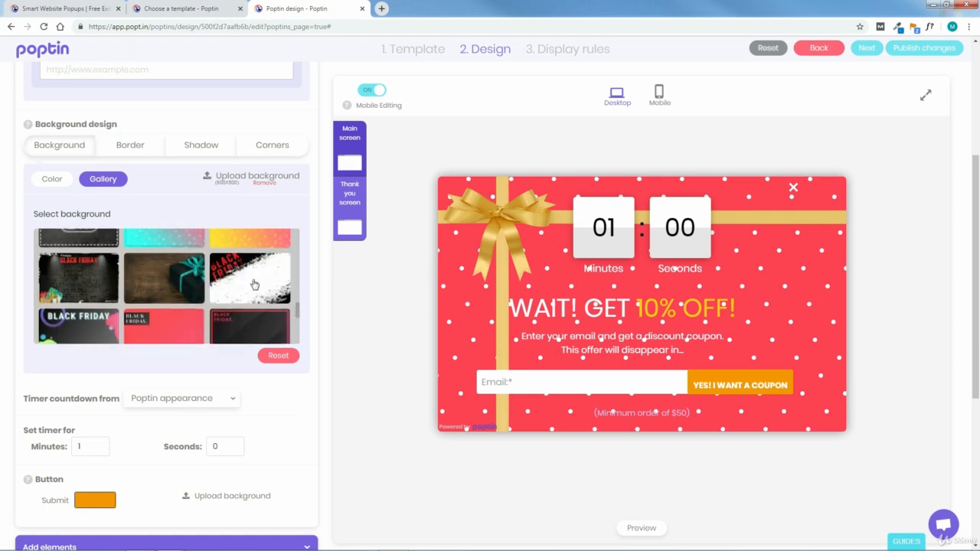
pyautogui.scroll(-3, 297, 309)
pyautogui.scroll(1, 297, 310)
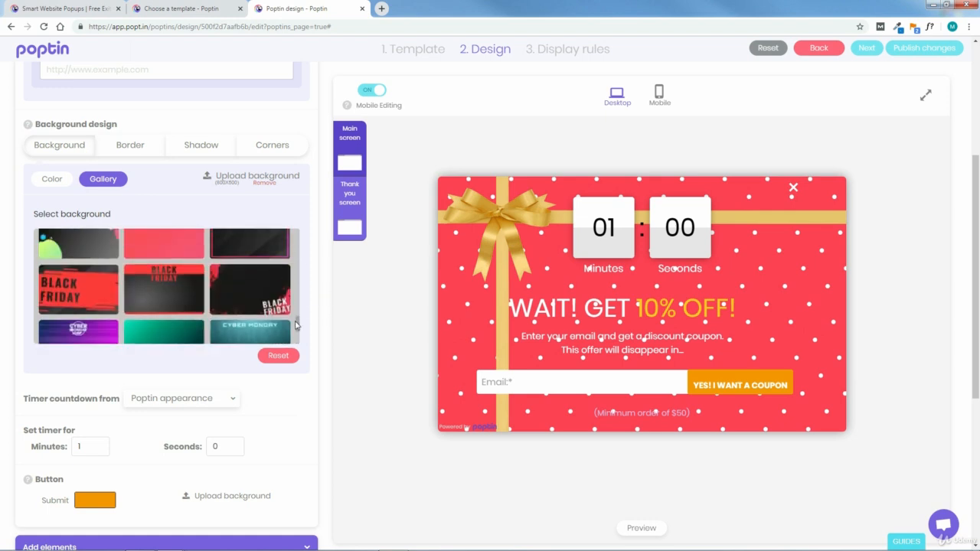
# Reset the popup's gallery background and return to the background color settings
pyautogui.click(276, 355)
pyautogui.moveTo(298, 331); pyautogui.dragTo(299, 231)
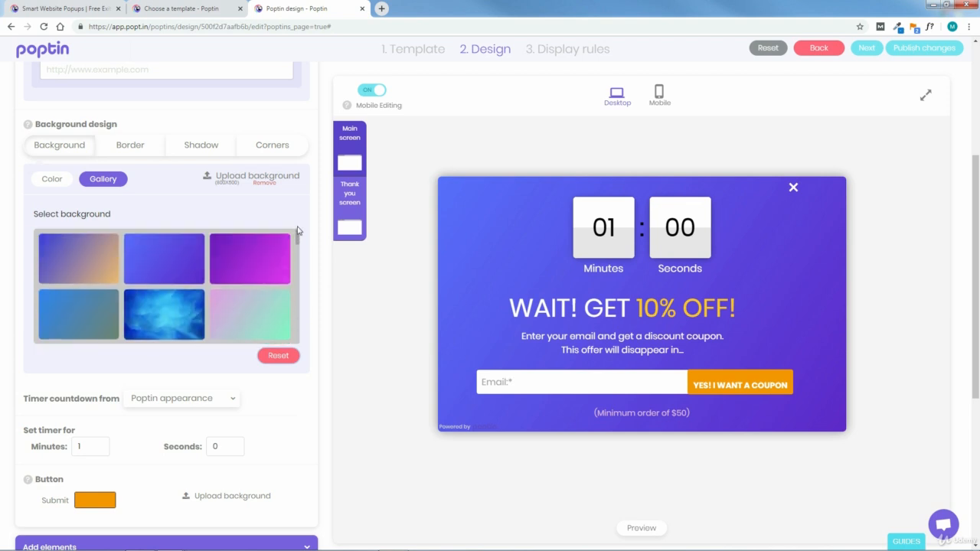
pyautogui.click(51, 178)
# Check the Timer countdown from options, preview the popup with its running countdown, and close the preview
pyautogui.scroll(-3, 364, 250)
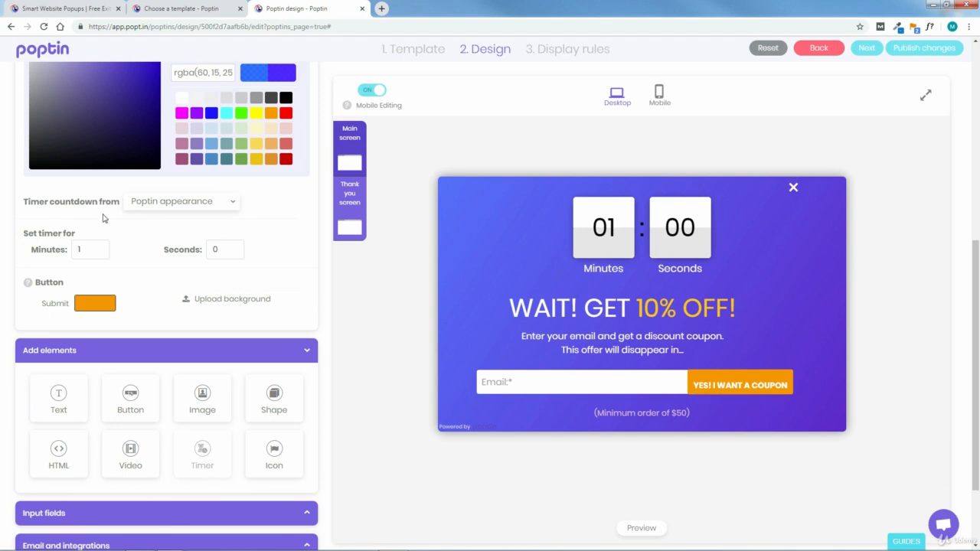
pyautogui.click(186, 207)
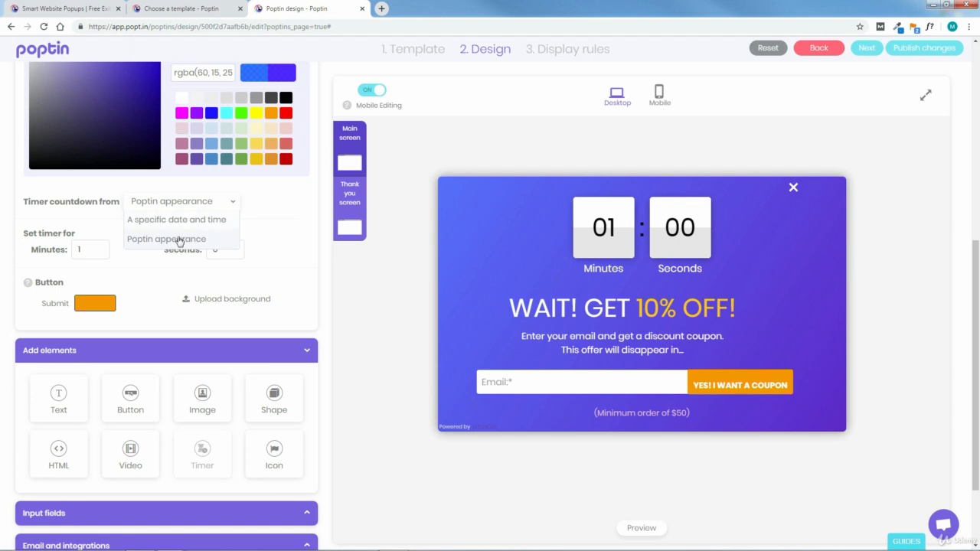
pyautogui.click(257, 209)
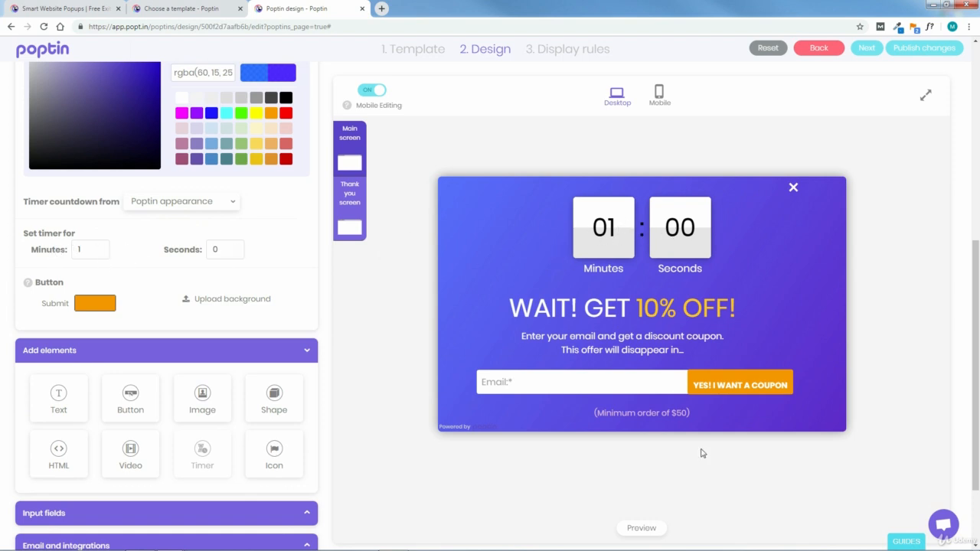
pyautogui.click(641, 528)
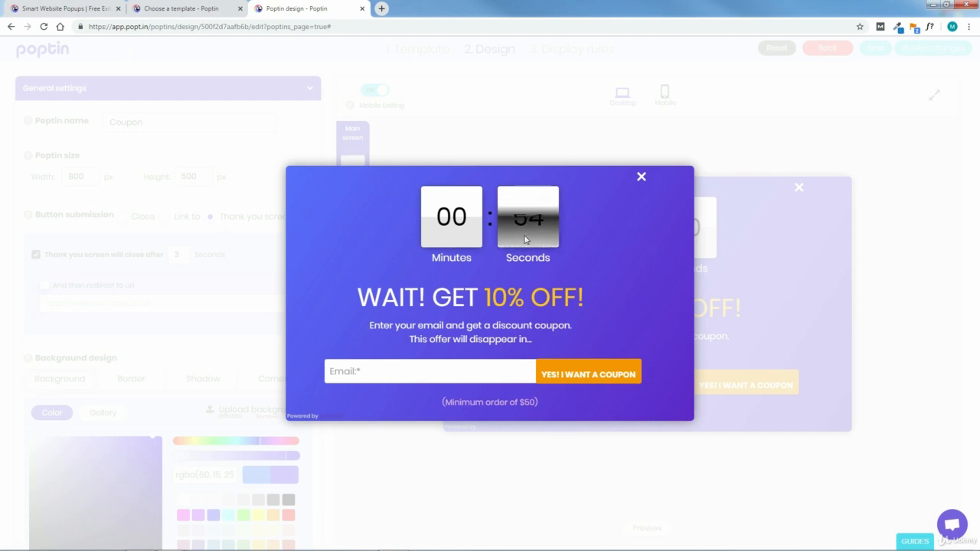
pyautogui.click(641, 178)
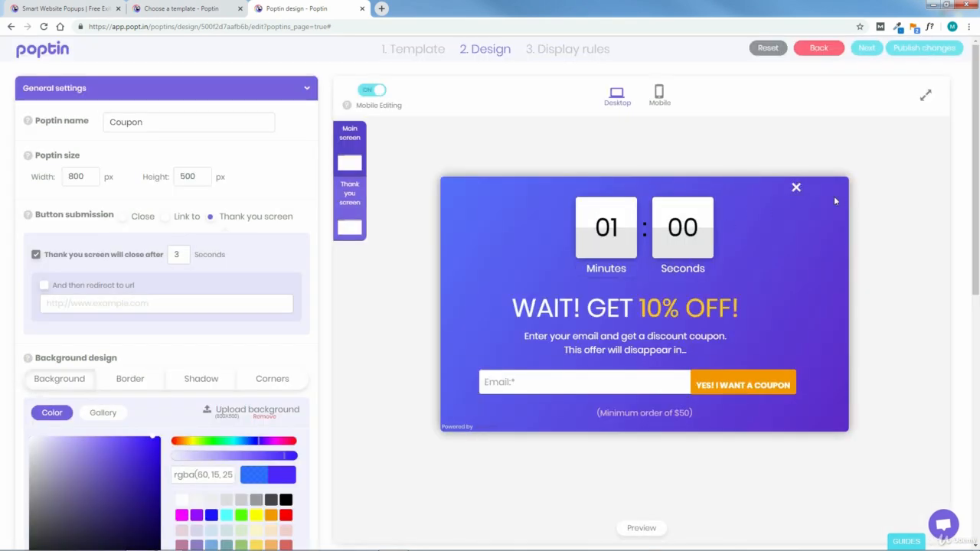
# Set the countdown timer's minutes to 5
pyautogui.scroll(-5, 95, 265)
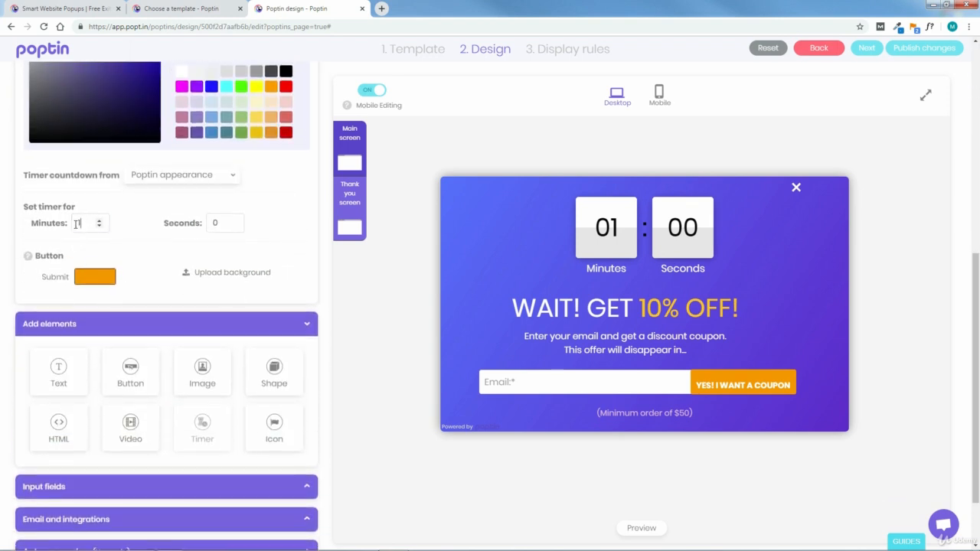
pyautogui.doubleClick(77, 223)
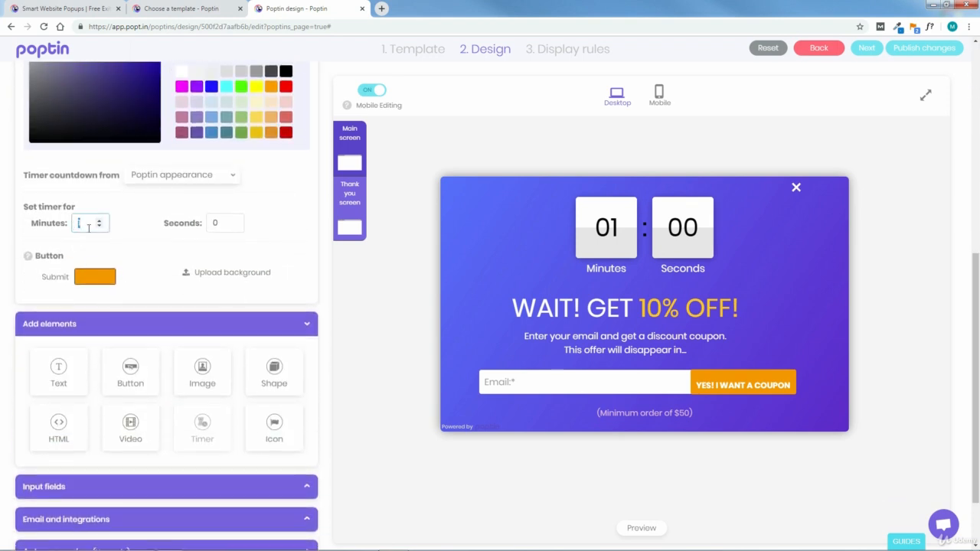
pyautogui.click(279, 235)
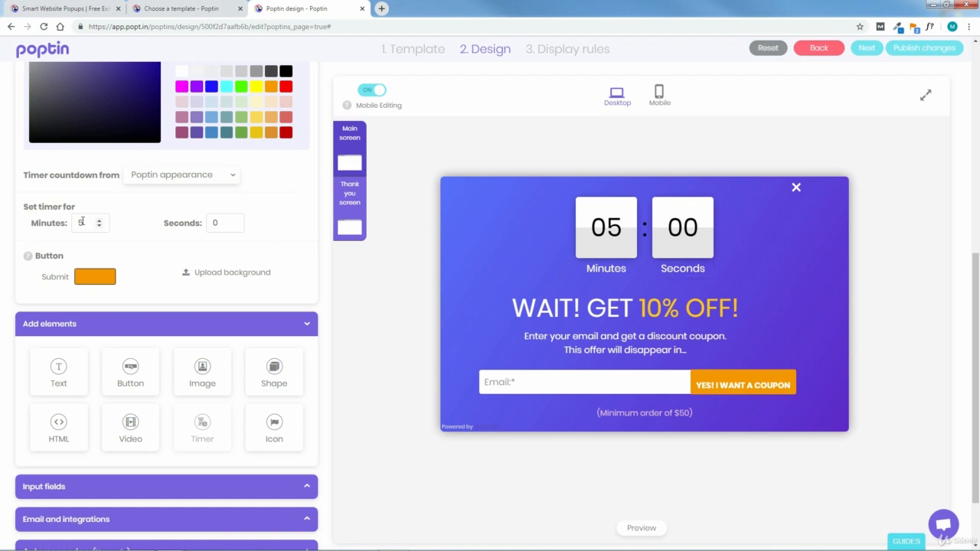
# Set the countdown timer to 0 minutes and 30 seconds
pyautogui.doubleClick(80, 222)
pyautogui.press('BackSpace')
pyautogui.write('0')
pyautogui.doubleClick(215, 222)
pyautogui.write('30')
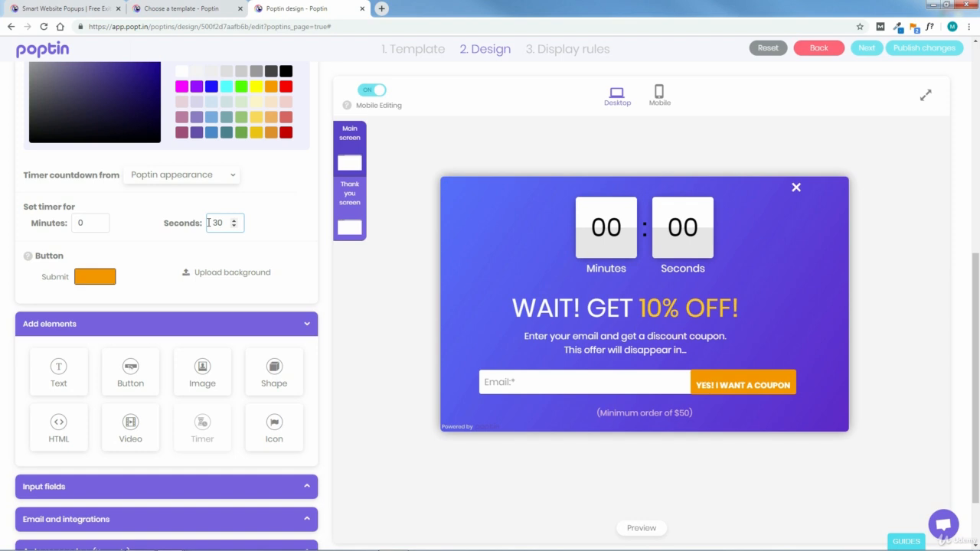
pyautogui.click(270, 226)
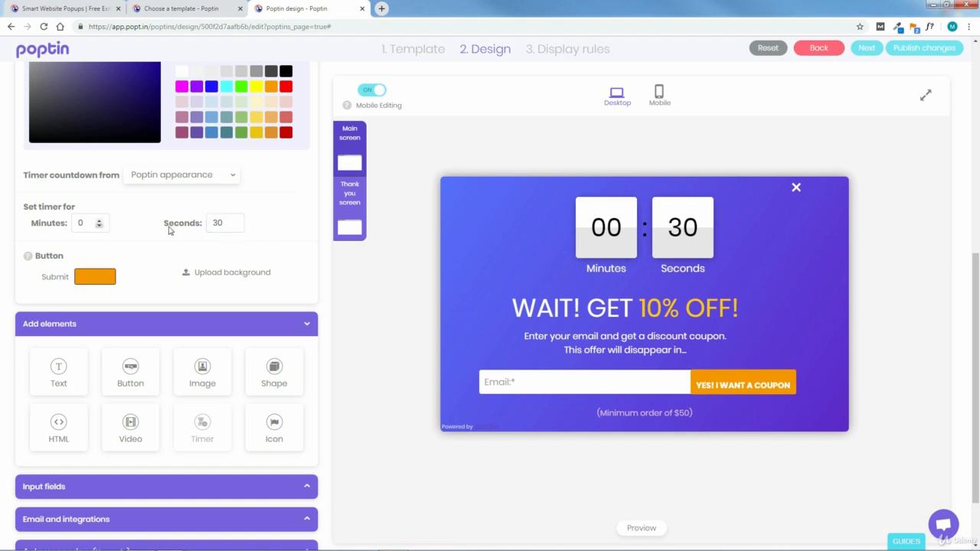
# Set the countdown timer to 1 minute and 00 seconds
pyautogui.click(214, 222)
pyautogui.click(81, 223)
pyautogui.write('1')
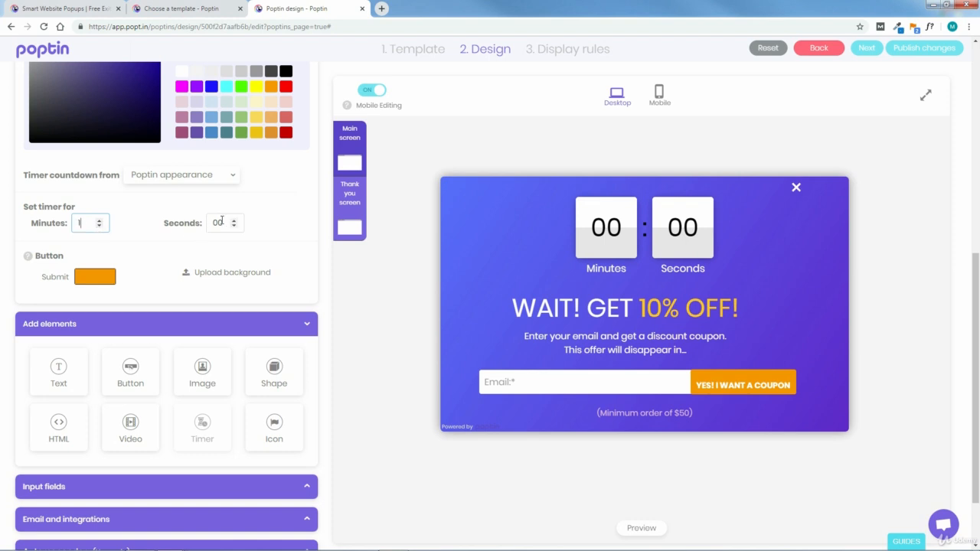
pyautogui.click(279, 277)
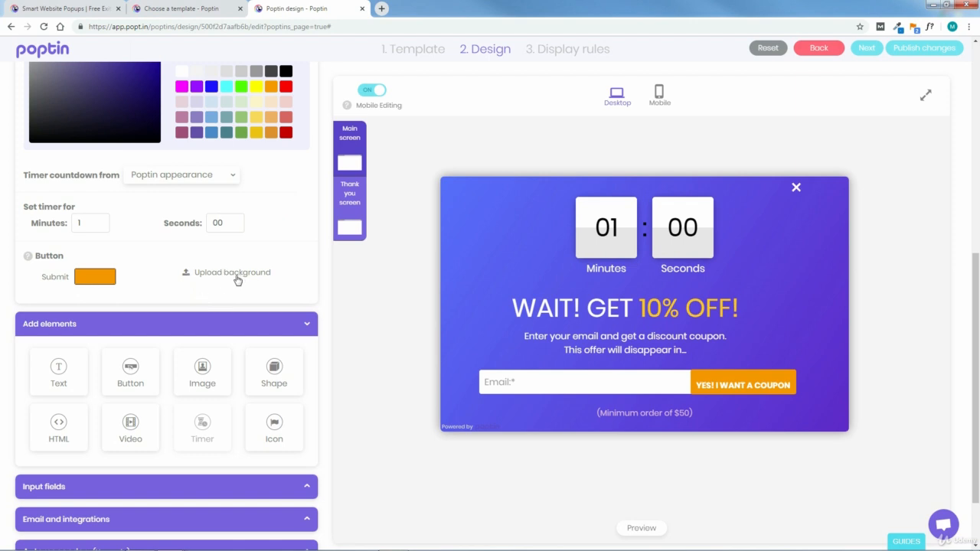
# Check the color choices for the Submit button and close them without picking one
pyautogui.click(93, 280)
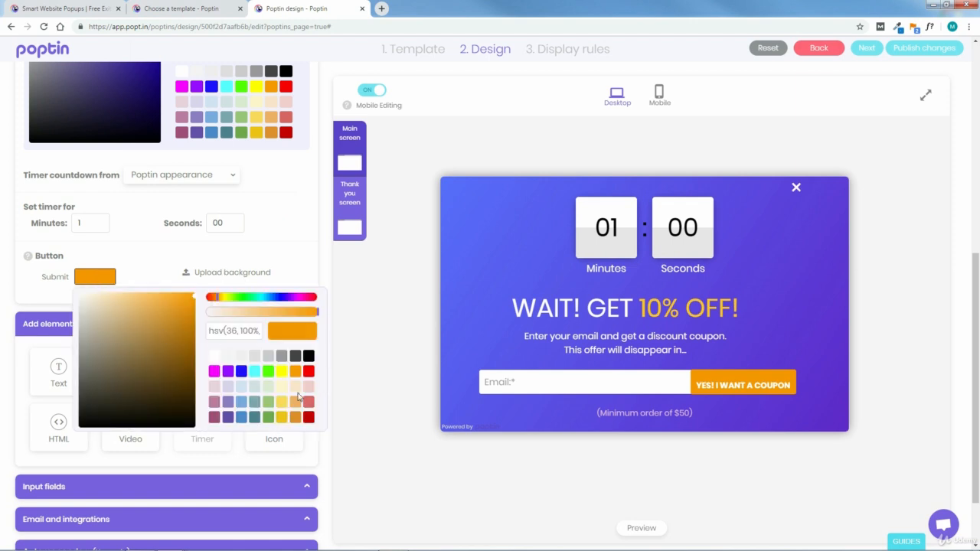
pyautogui.click(288, 277)
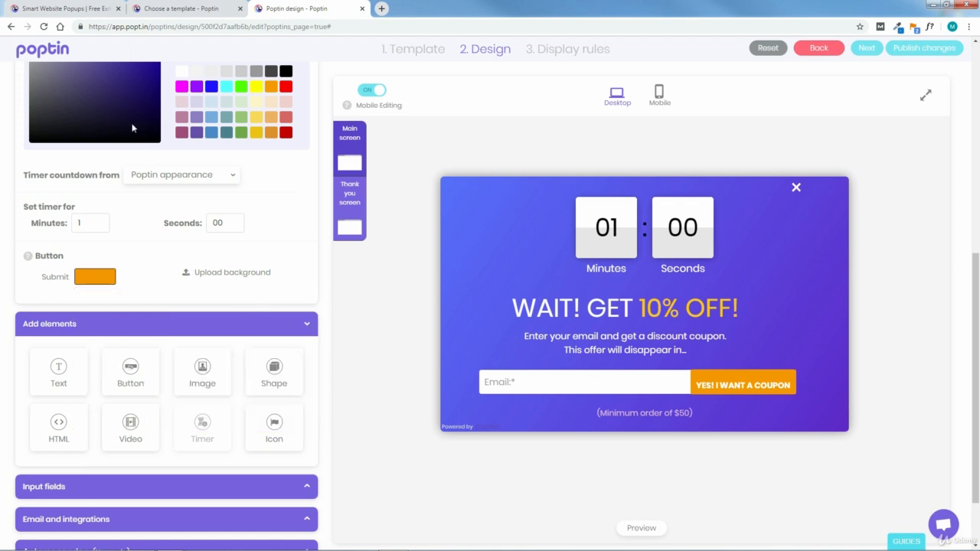
# Add a text element to the popup and replace its placeholder text with "Sale!"
pyautogui.scroll(-1, 913, 347)
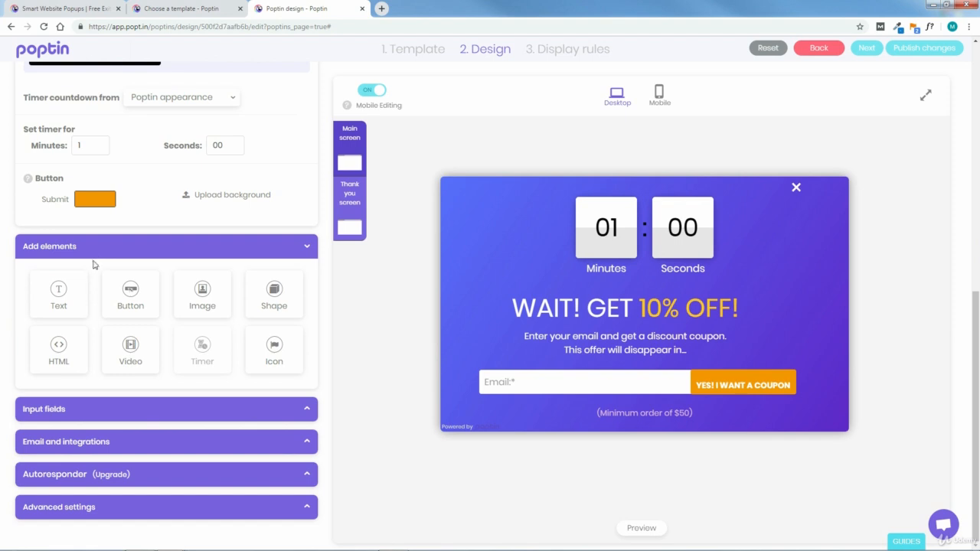
pyautogui.click(59, 300)
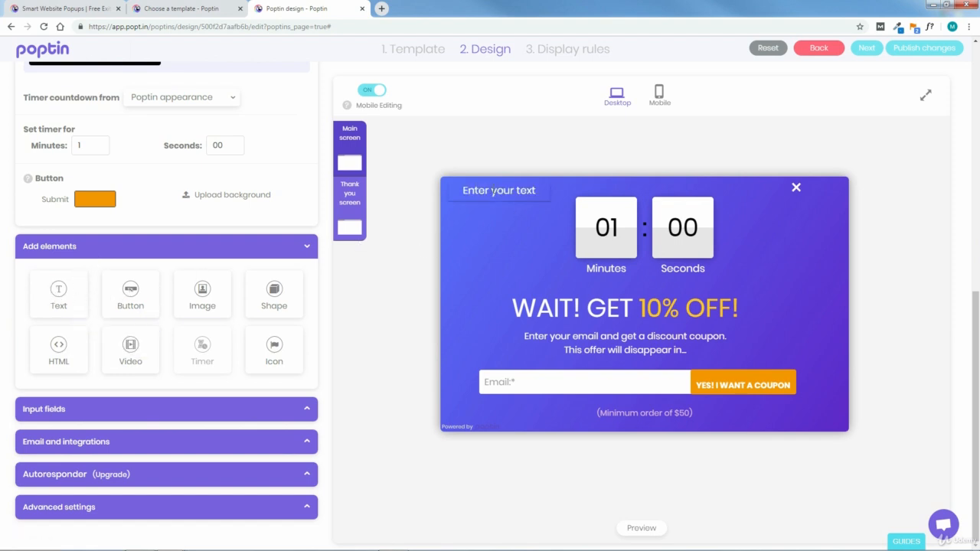
pyautogui.click(531, 190)
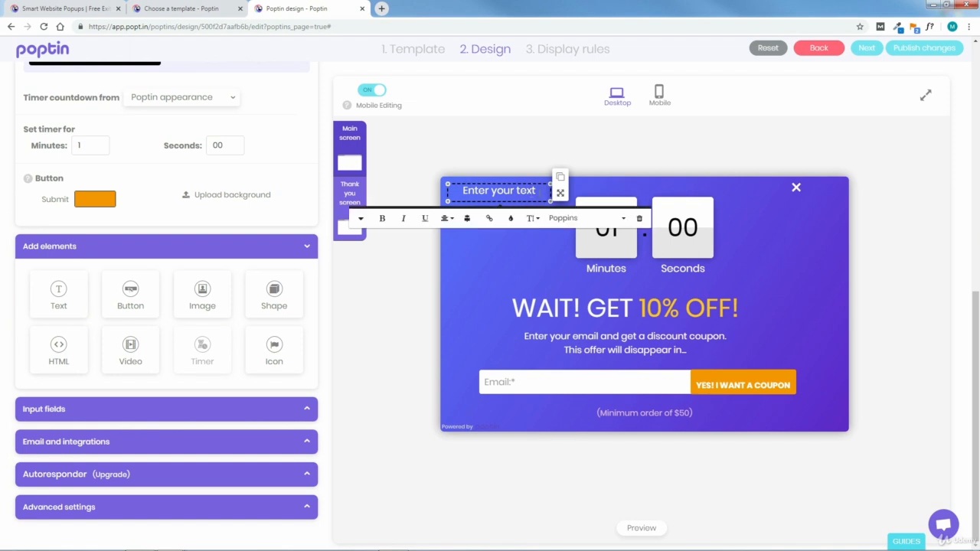
pyautogui.click(533, 191)
pyautogui.press('BackSpace')
pyautogui.press('BackSpace')
pyautogui.press('BackSpace')
pyautogui.press('BackSpace')
pyautogui.press('BackSpace')
pyautogui.press('BackSpace')
pyautogui.press('BackSpace')
pyautogui.press('BackSpace')
pyautogui.press('BackSpace')
pyautogui.press('BackSpace')
pyautogui.press('BackSpace')
pyautogui.press('BackSpace')
pyautogui.press('BackSpace')
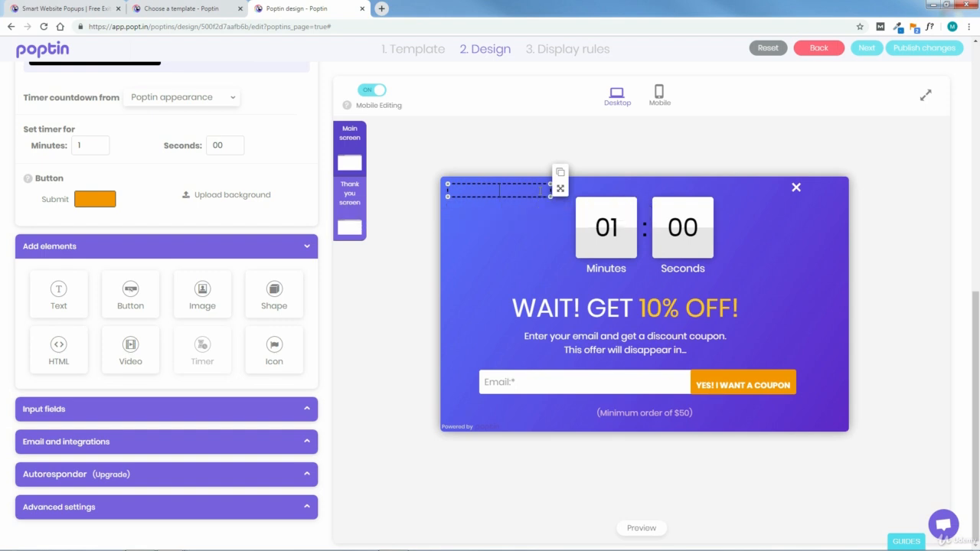
pyautogui.write('Sal')
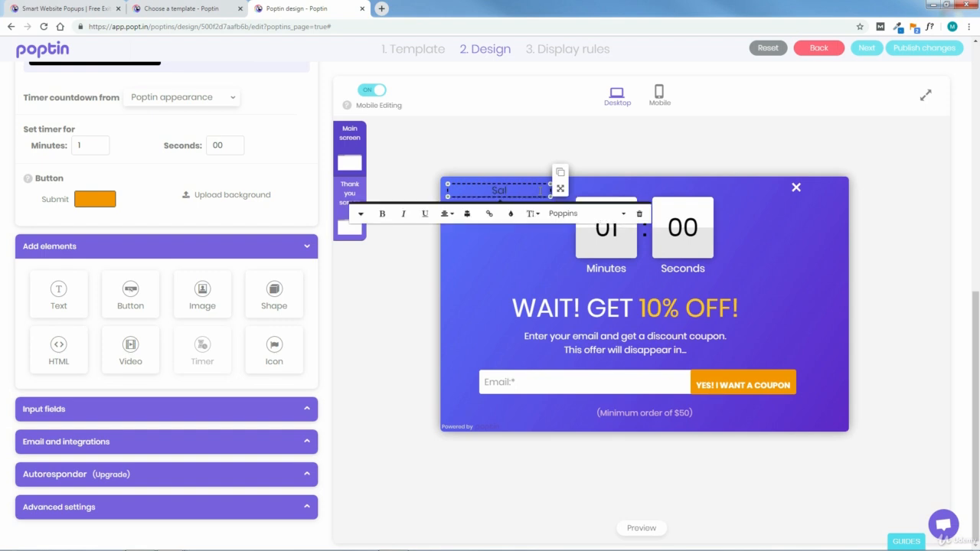
pyautogui.write('e!')
# Try to apply white (#FFFFFF) as the text color of "Sale!" without highlighting the word
pyautogui.click(511, 213)
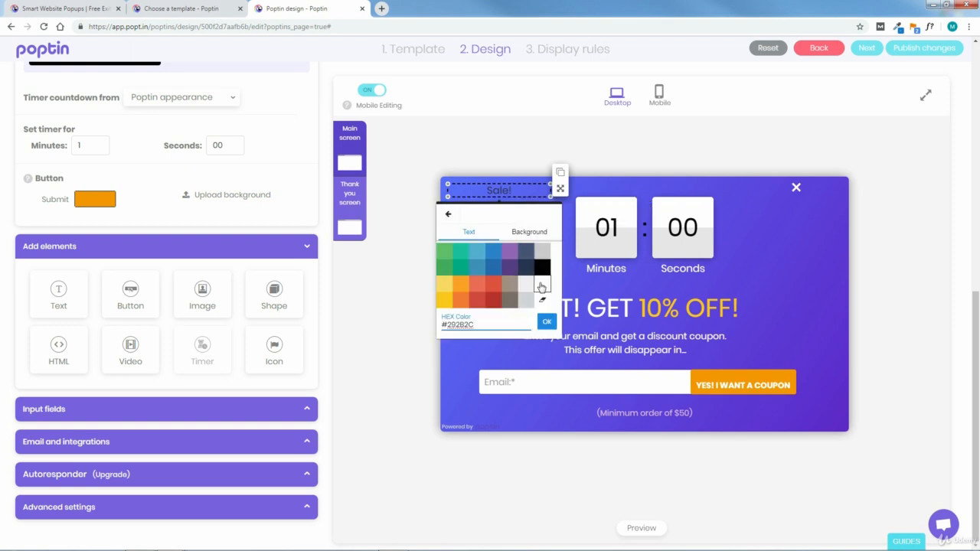
pyautogui.click(544, 285)
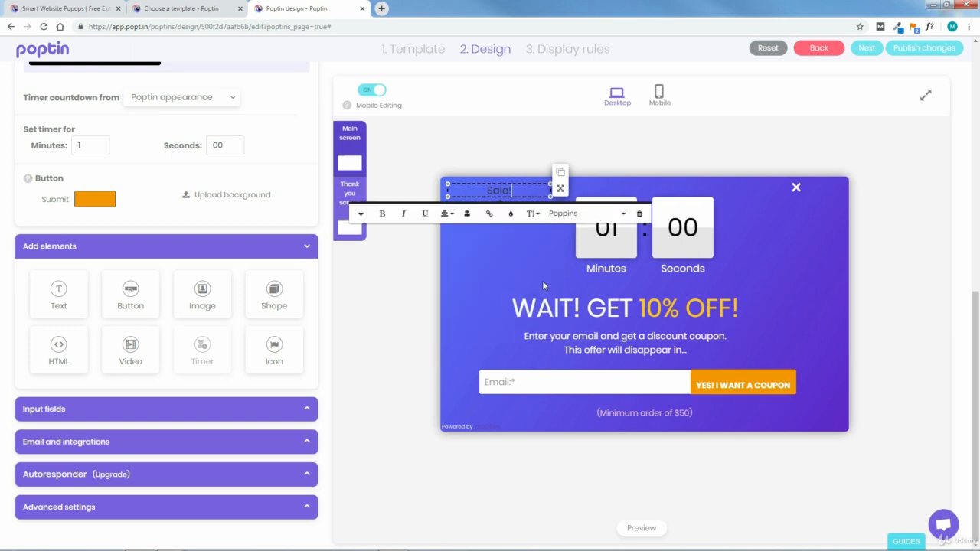
pyautogui.click(511, 213)
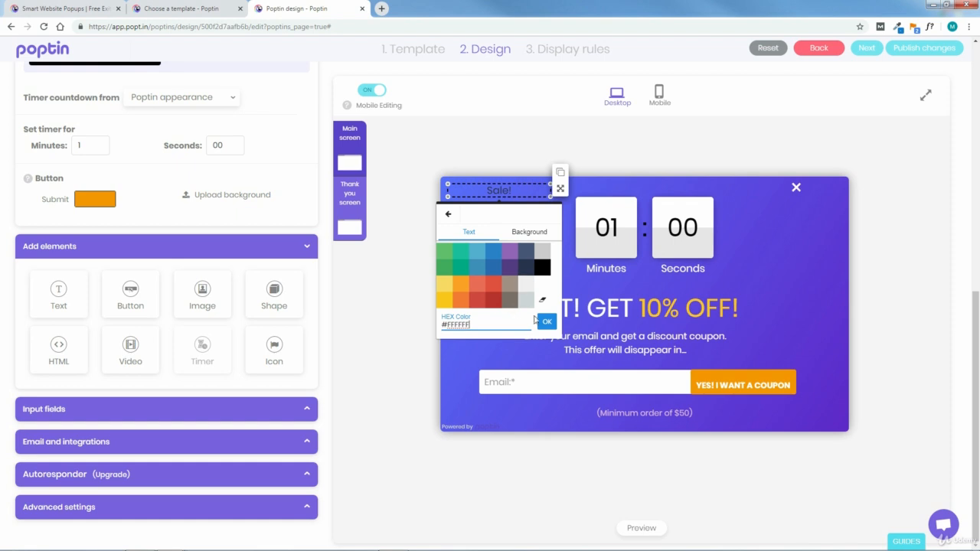
pyautogui.click(546, 322)
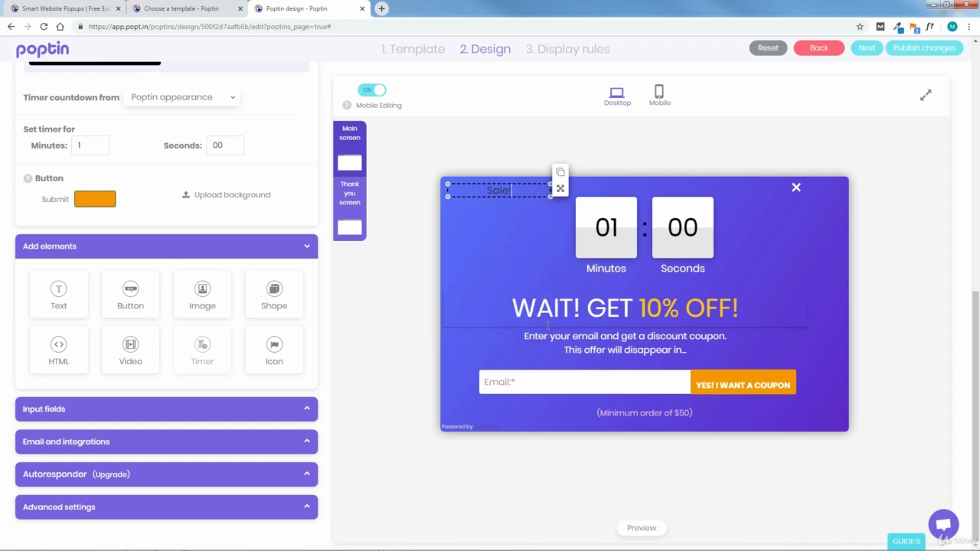
# Select the whole word "Sale!" and set its text color to white
pyautogui.moveTo(515, 189); pyautogui.dragTo(492, 190)
pyautogui.click(512, 189)
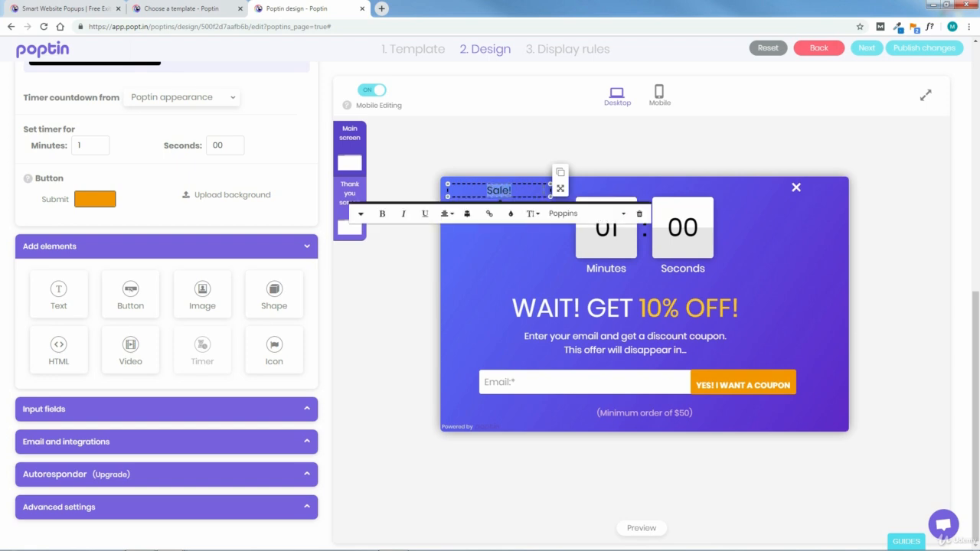
pyautogui.click(510, 214)
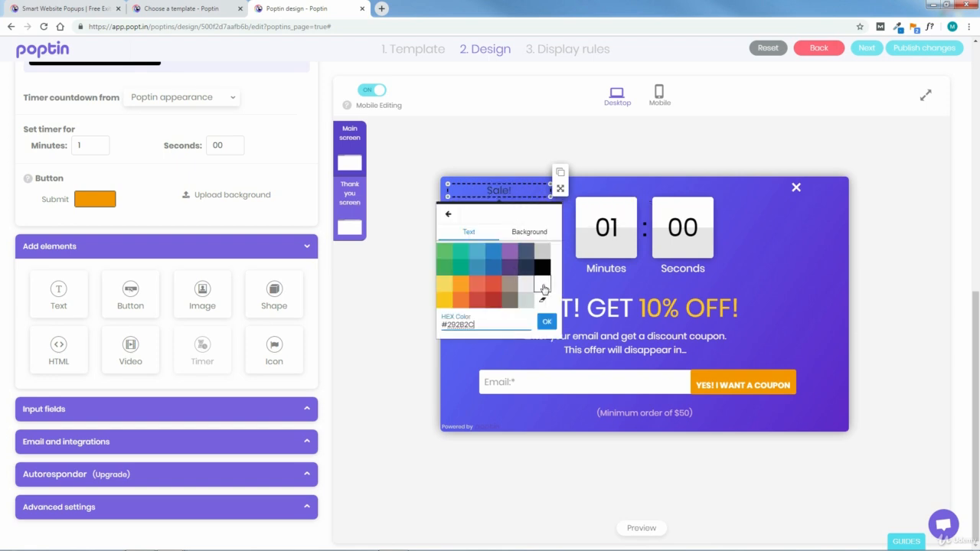
pyautogui.click(542, 287)
# Change the "Sale!" text color to yellow and deselect the word
pyautogui.click(511, 213)
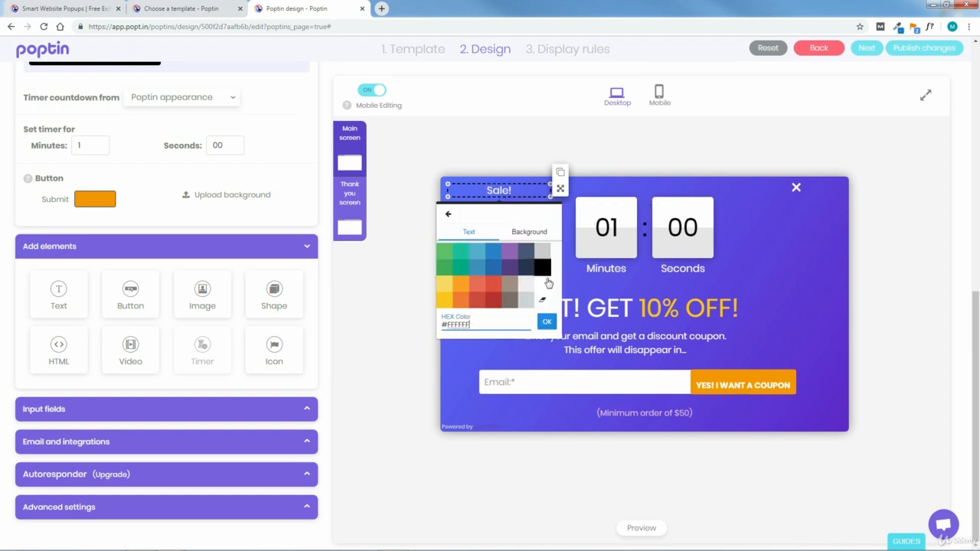
pyautogui.click(447, 285)
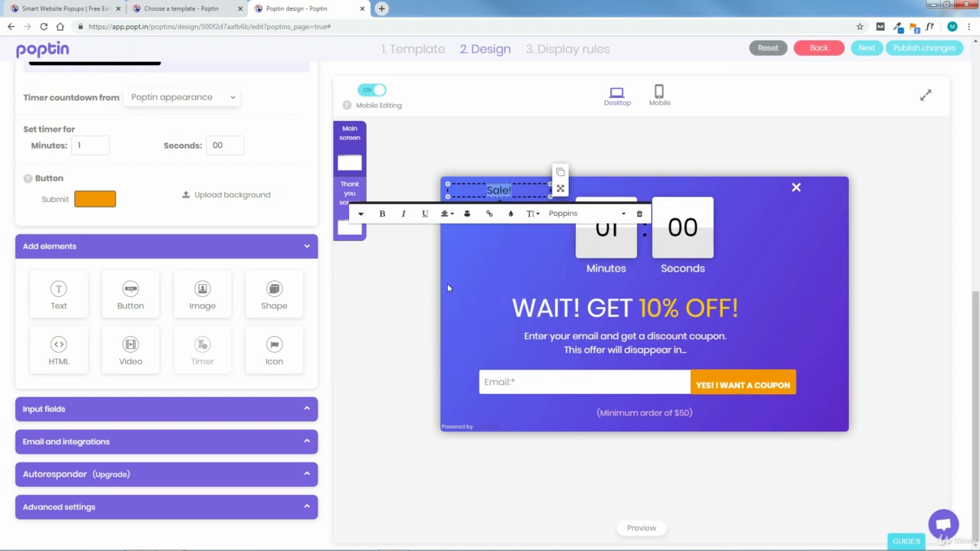
pyautogui.click(513, 269)
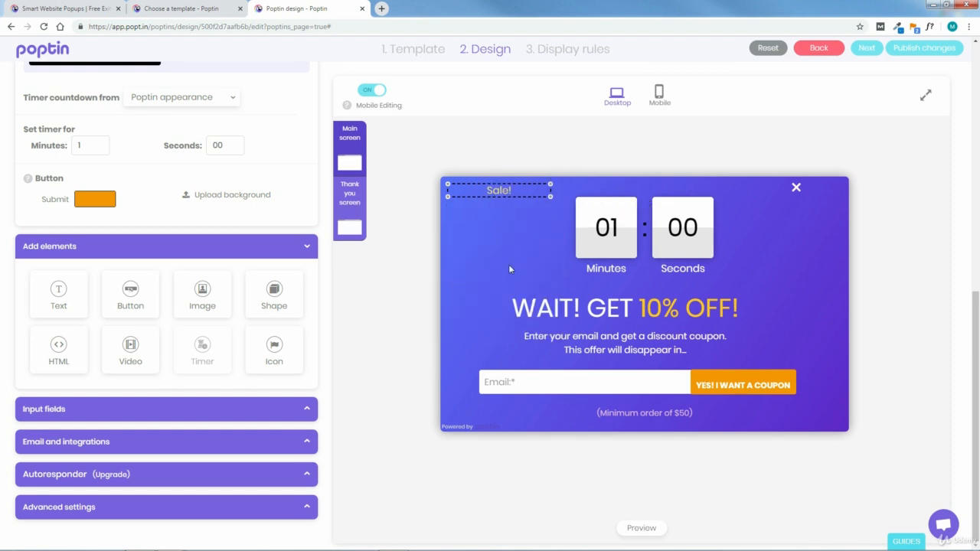
# Select the word "Sale!" again and set its text color to white (#FFFFFF)
pyautogui.moveTo(511, 190); pyautogui.dragTo(487, 191)
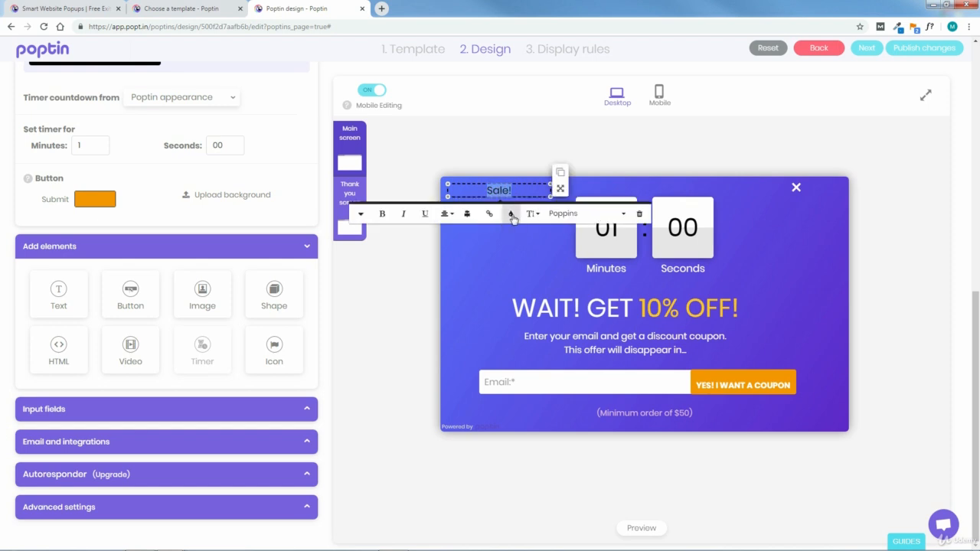
pyautogui.click(511, 213)
pyautogui.click(544, 287)
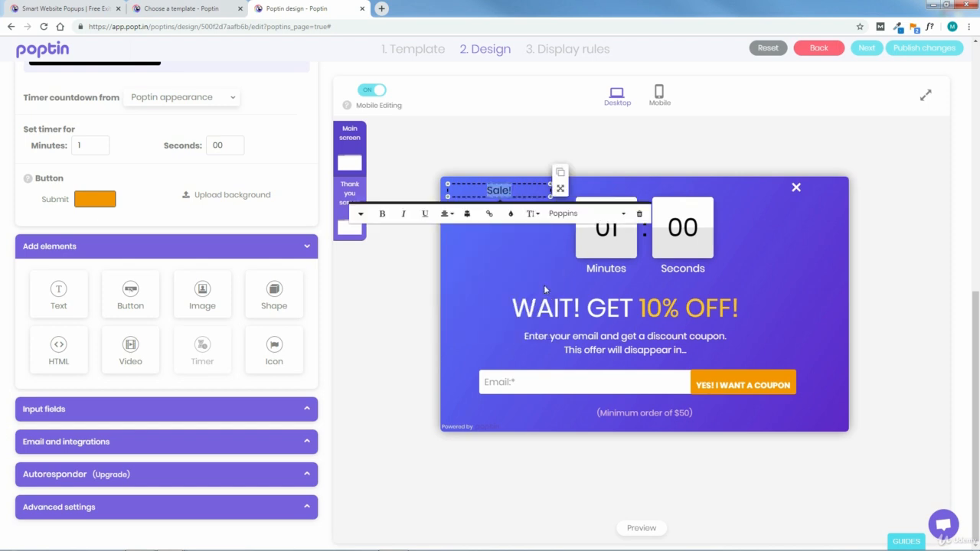
pyautogui.click(480, 282)
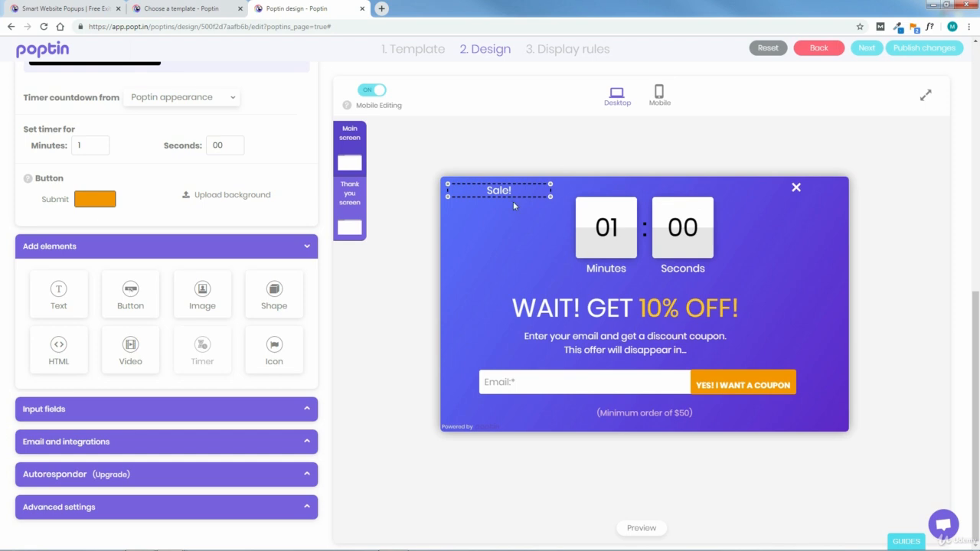
# Move the "Sale!" text element slightly lower in the popup and align its text to the left
pyautogui.click(537, 191)
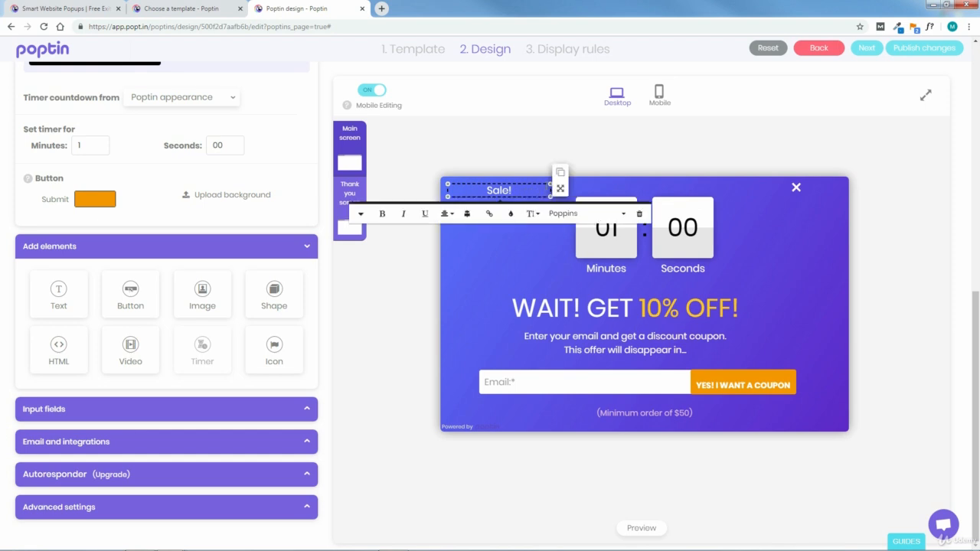
pyautogui.moveTo(559, 188)
pyautogui.mouseDown()
pyautogui.moveTo(555, 234)
pyautogui.moveTo(791, 288)
pyautogui.moveTo(643, 317)
pyautogui.moveTo(561, 203)
pyautogui.mouseUp()
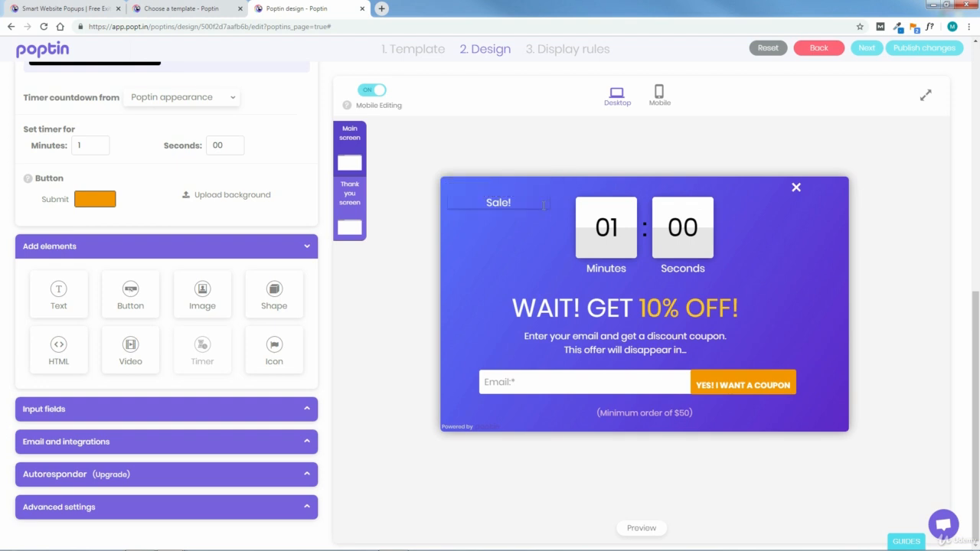
pyautogui.click(522, 204)
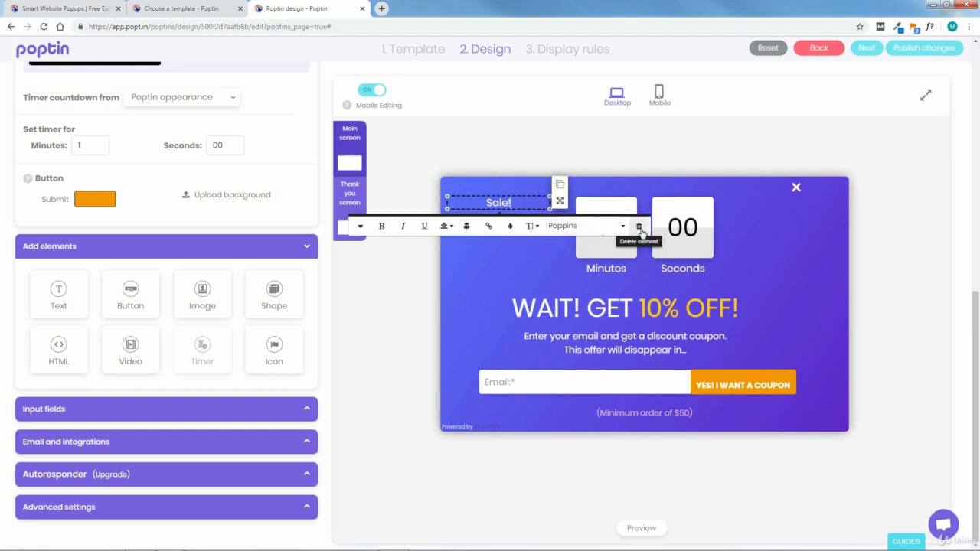
pyautogui.click(445, 228)
pyautogui.click(452, 243)
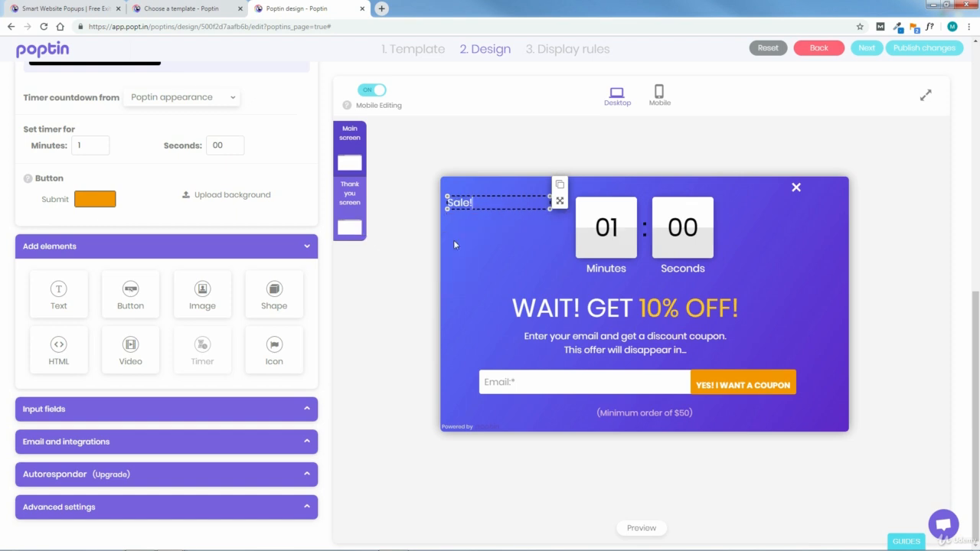
# Justify the "Sale!" text and look through its font size and font family options
pyautogui.click(445, 227)
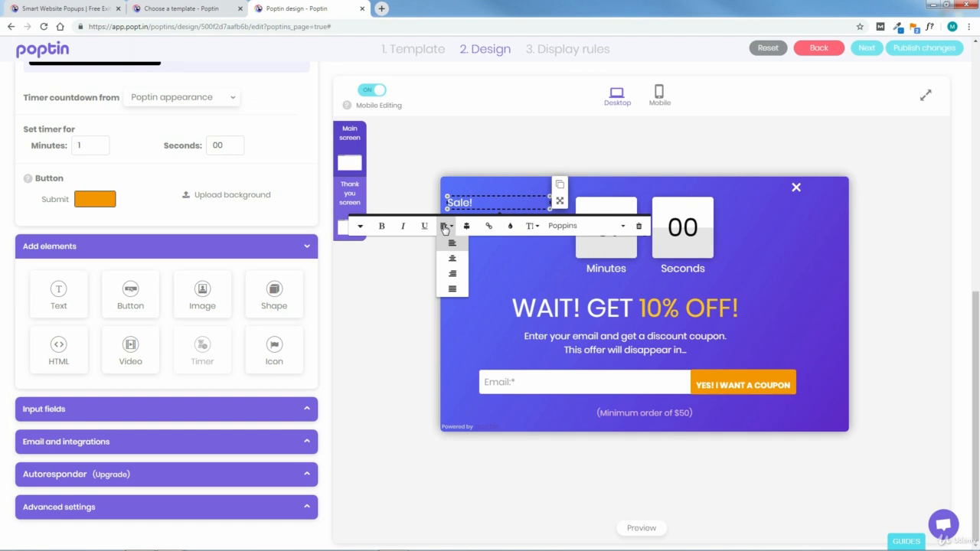
pyautogui.click(452, 288)
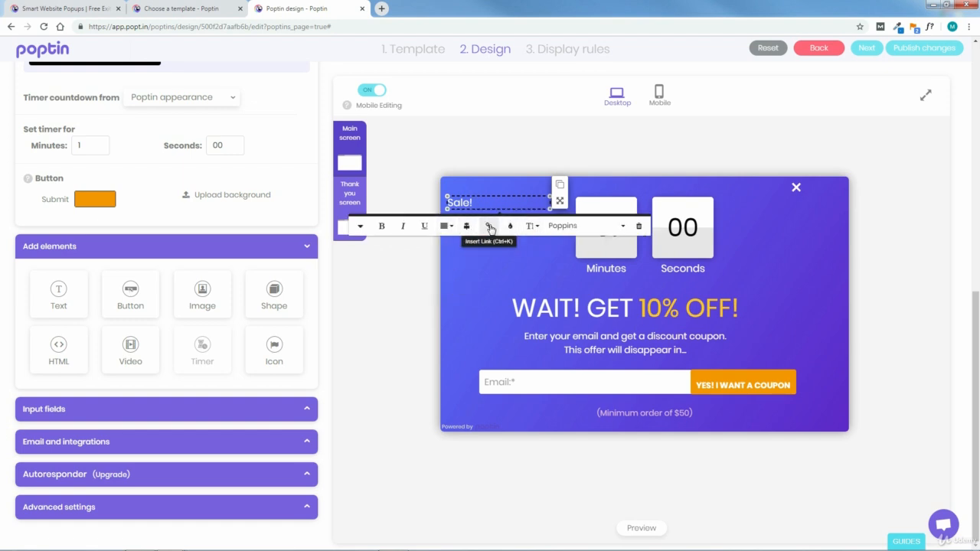
pyautogui.click(539, 228)
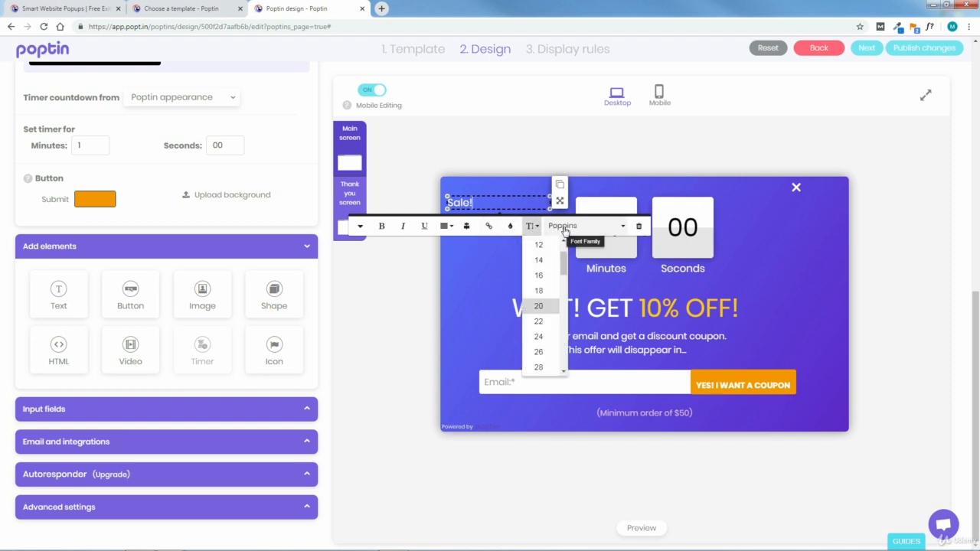
pyautogui.click(569, 228)
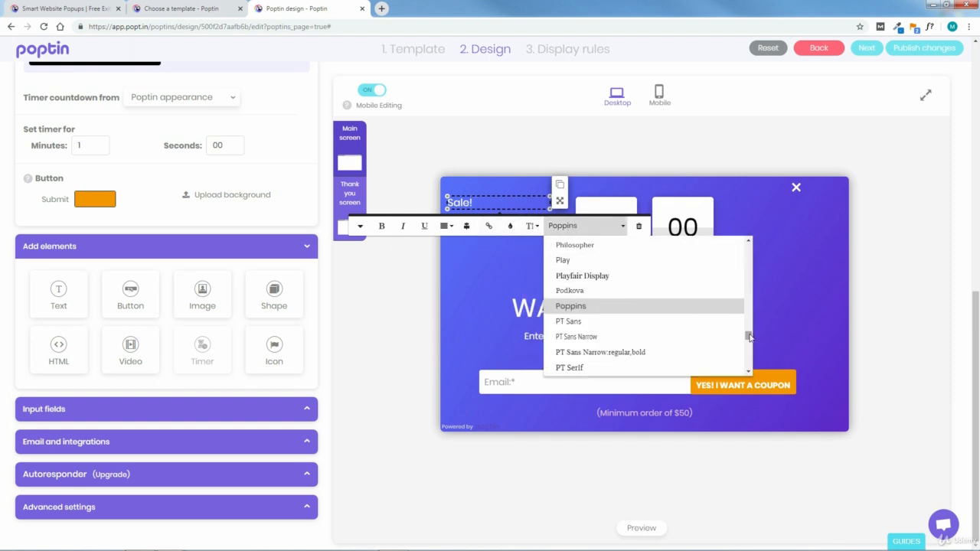
pyautogui.moveTo(749, 337); pyautogui.dragTo(771, 233)
pyautogui.click(780, 228)
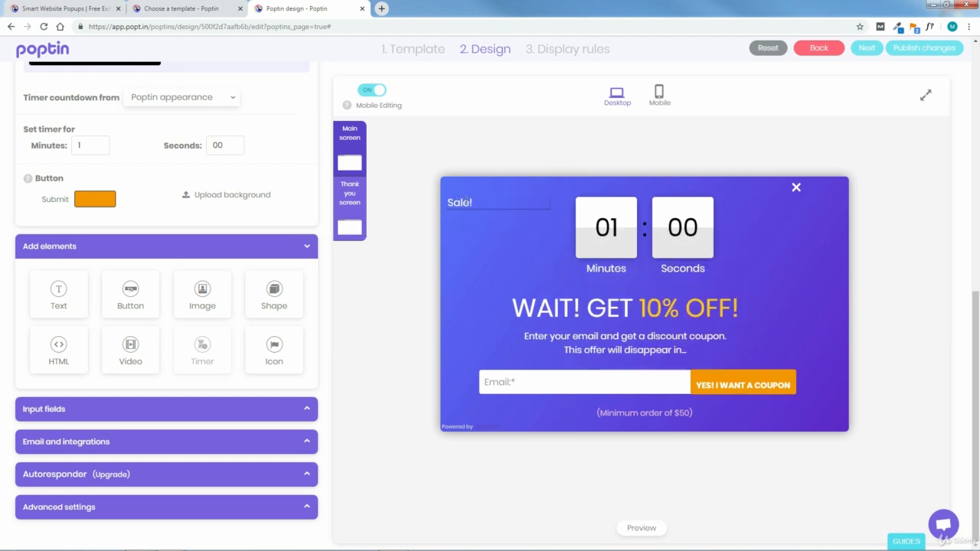
# Delete the "Sale!" text element from the popup
pyautogui.click(465, 202)
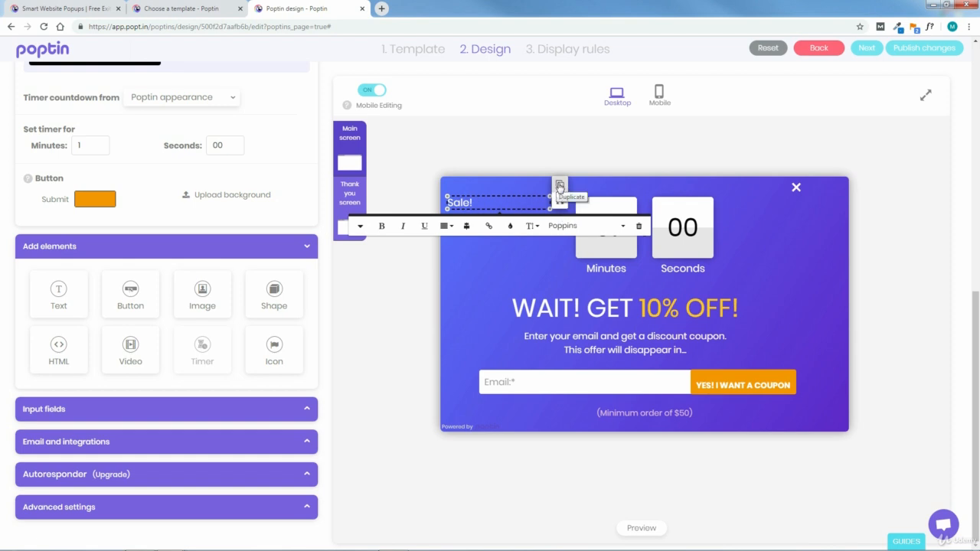
pyautogui.click(639, 228)
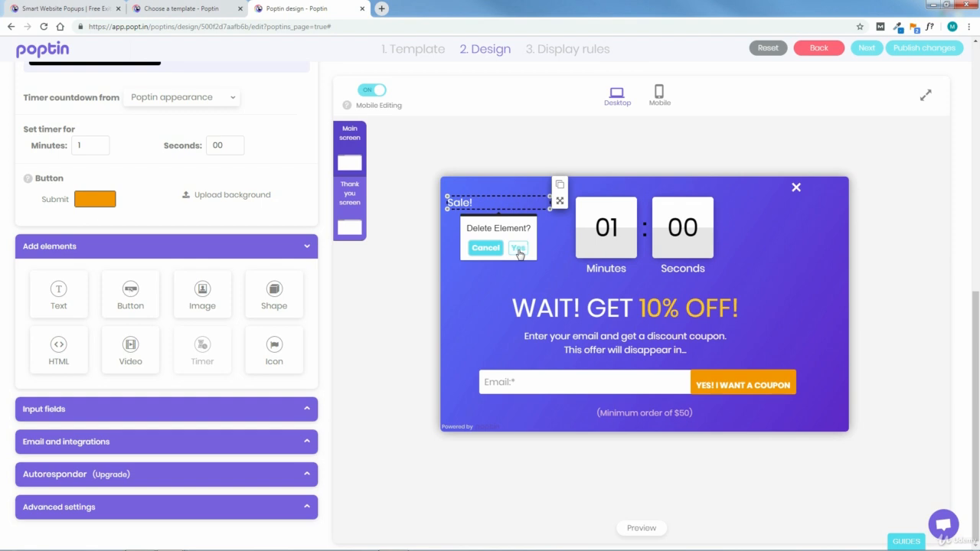
pyautogui.click(519, 248)
# Add rectangle, triangle and circle shapes to the popup
pyautogui.moveTo(130, 303)
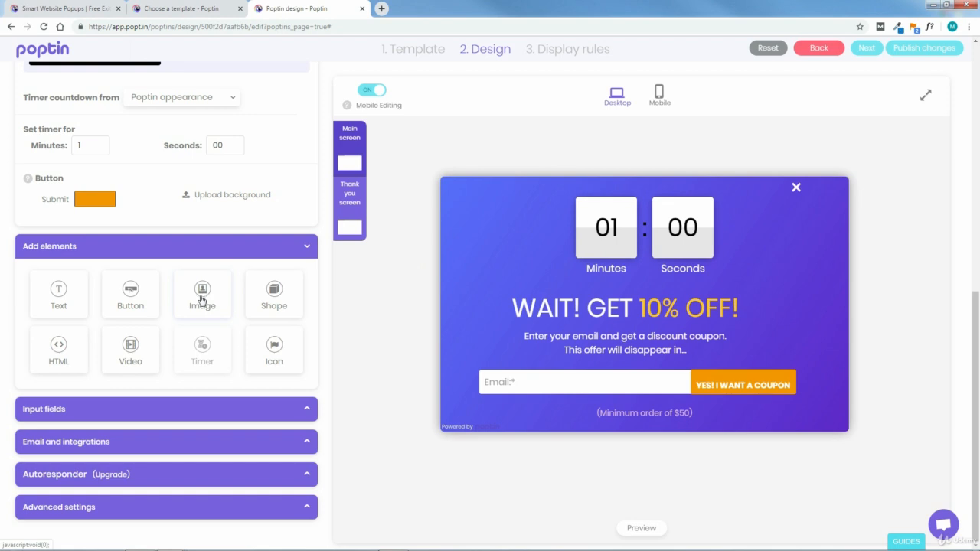
pyautogui.moveTo(273, 297)
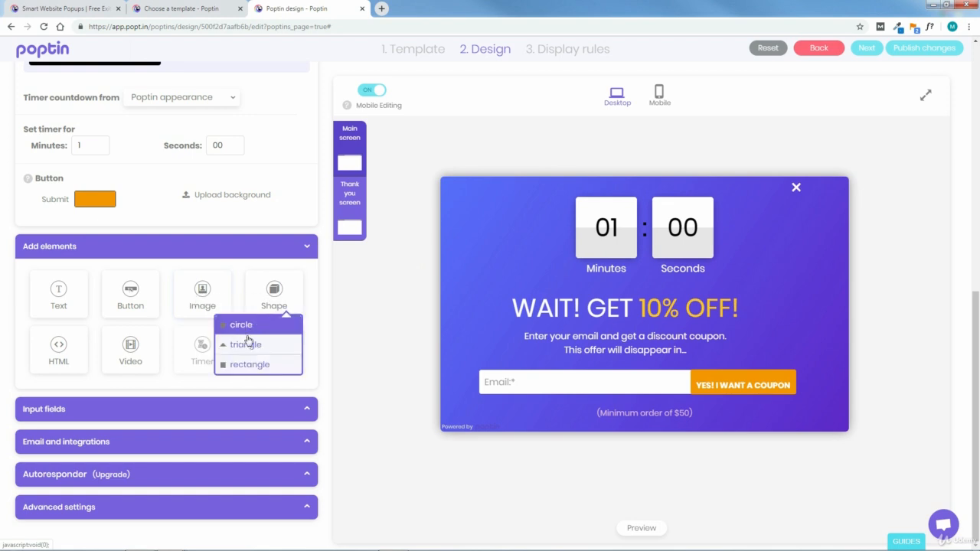
pyautogui.click(253, 368)
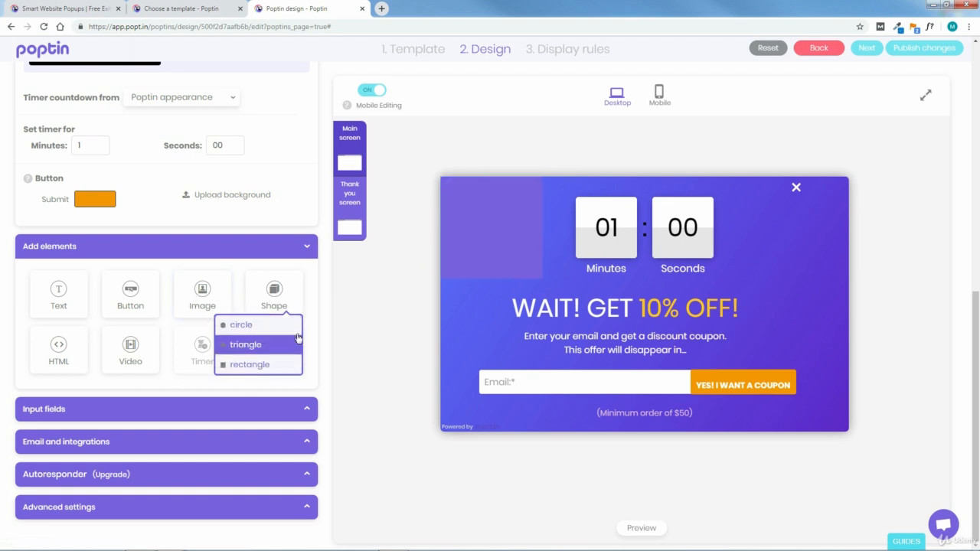
pyautogui.moveTo(272, 290)
# Delete the half-height shape lying on top of the other added shapes
pyautogui.click(533, 217)
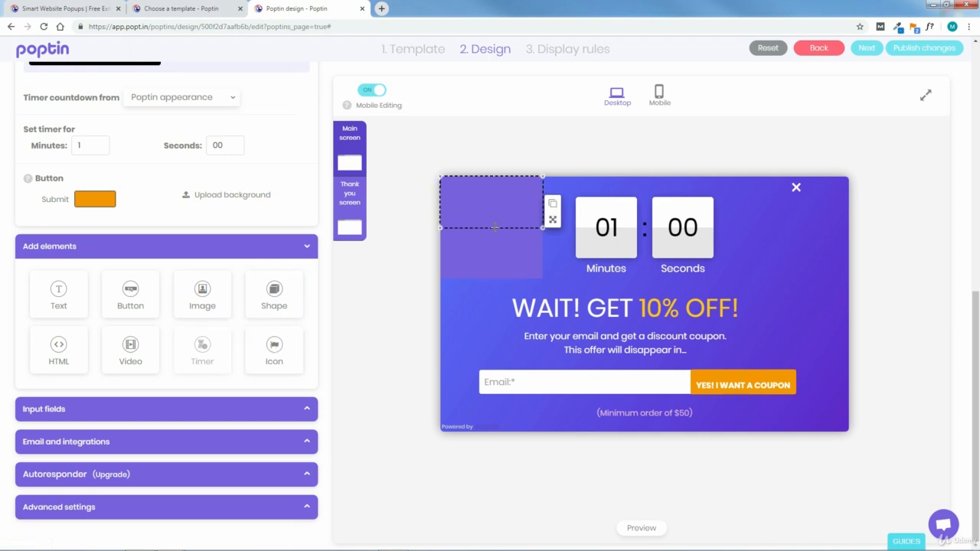
pyautogui.click(578, 245)
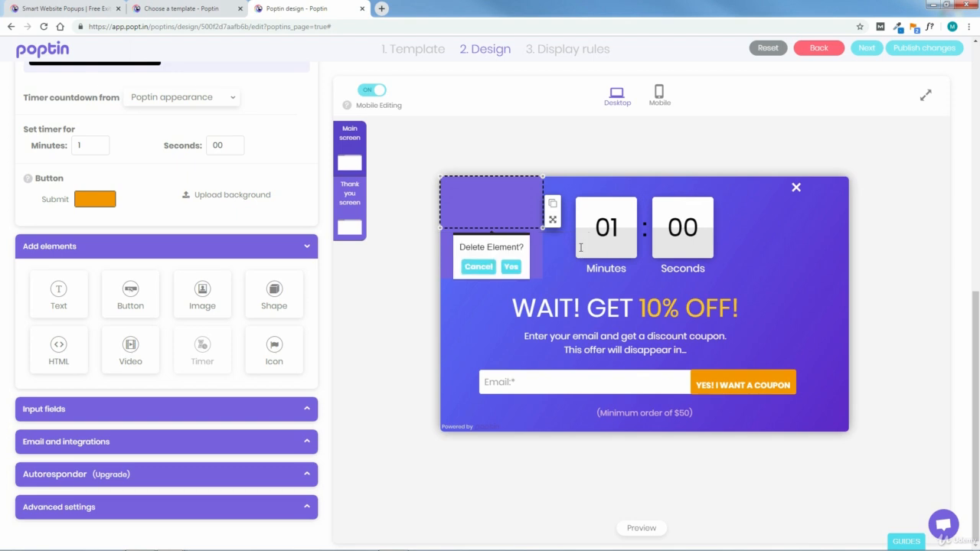
pyautogui.click(511, 267)
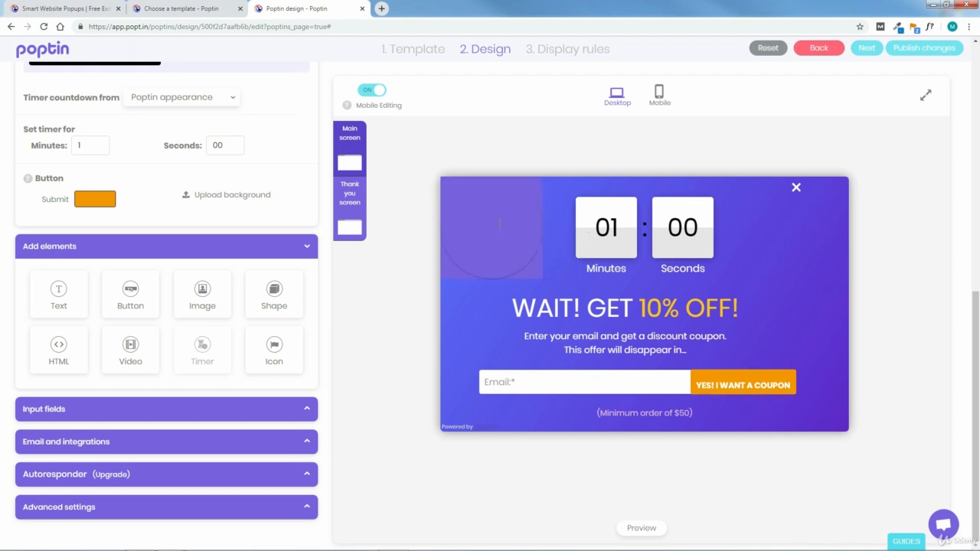
# Move the circle to about x 266 px, y 85 px in the popup, and delete it
pyautogui.click(499, 222)
pyautogui.moveTo(555, 273); pyautogui.dragTo(689, 317)
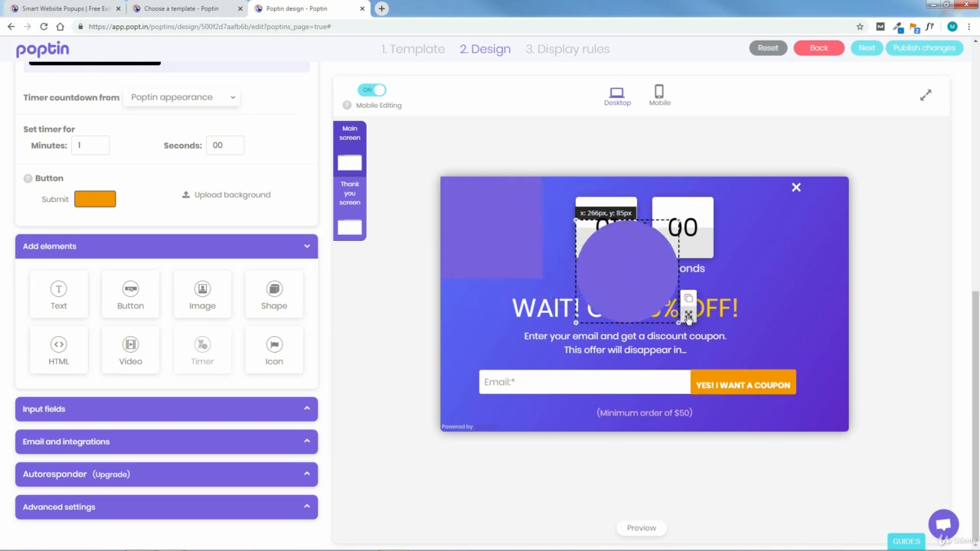
pyautogui.click(651, 277)
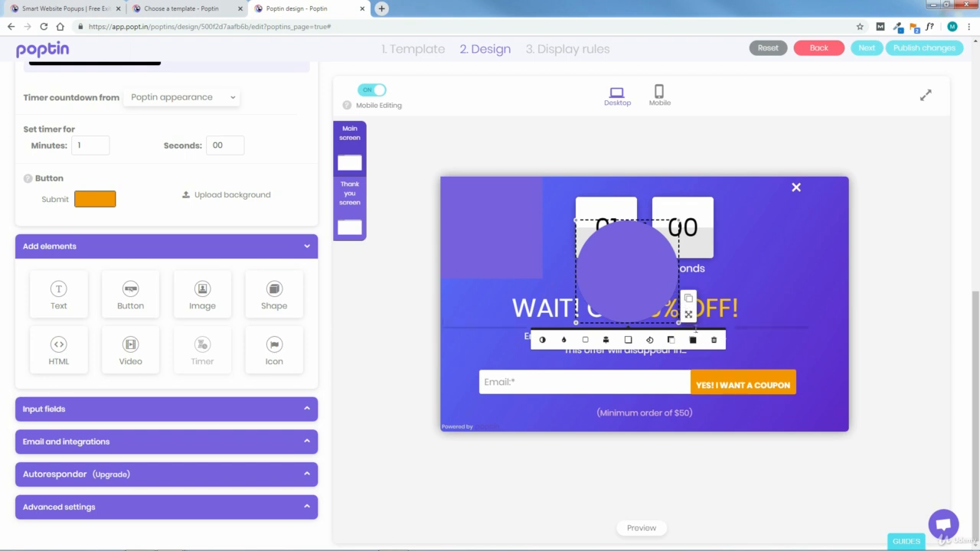
pyautogui.click(688, 314)
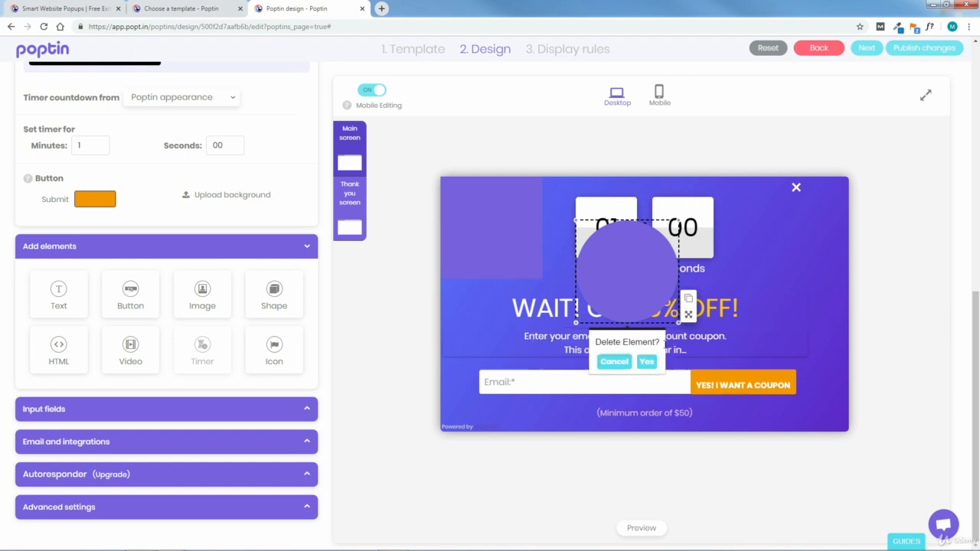
pyautogui.click(647, 362)
# Delete the remaining rectangle shape from the popup's upper-left corner
pyautogui.click(514, 237)
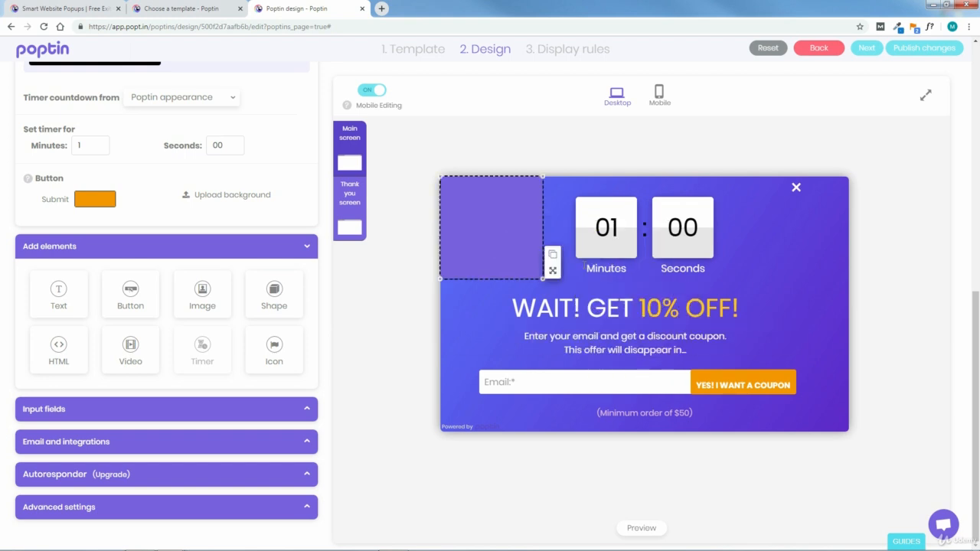
pyautogui.click(578, 295)
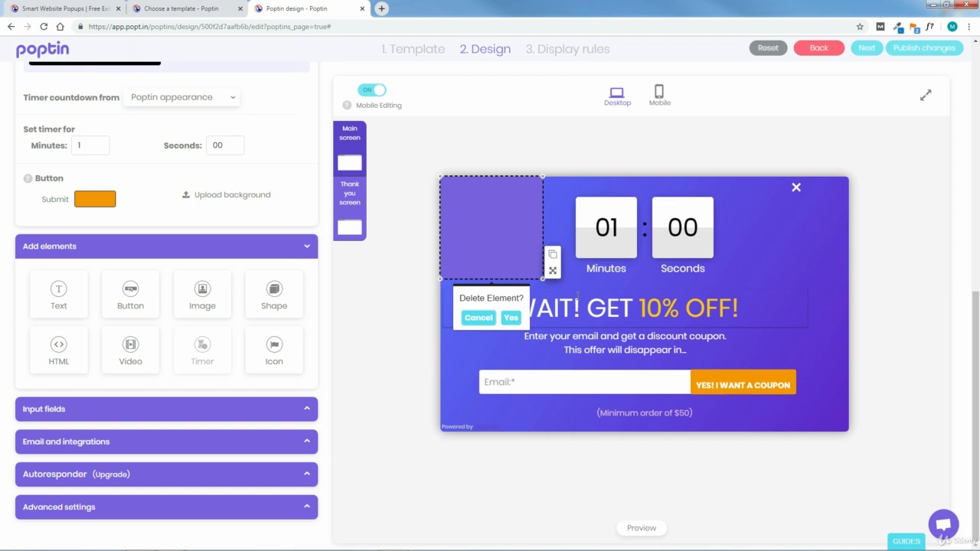
pyautogui.click(510, 319)
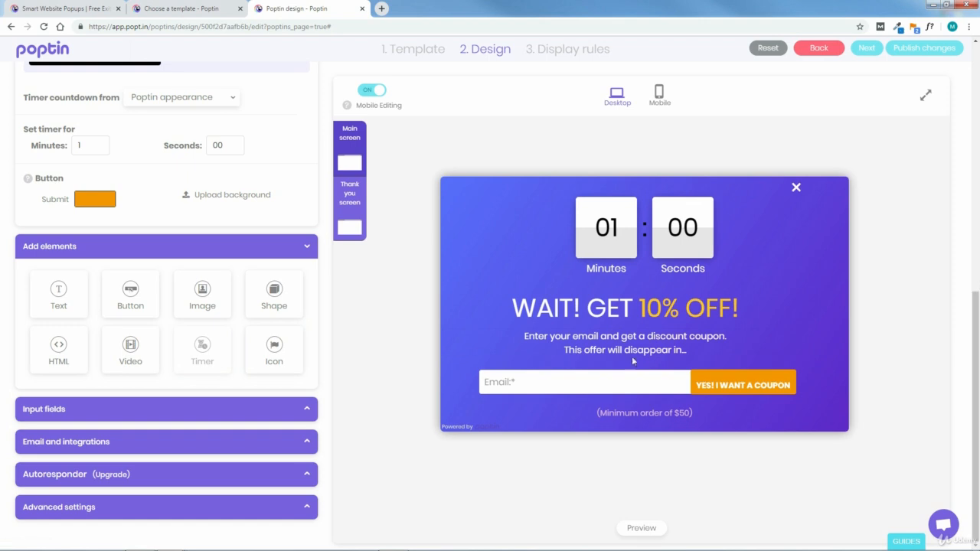
# Review the Email input field's settings, switching the fields' layout to horizontal and back to vertical
pyautogui.doubleClick(304, 413)
pyautogui.moveTo(977, 280); pyautogui.dragTo(978, 380)
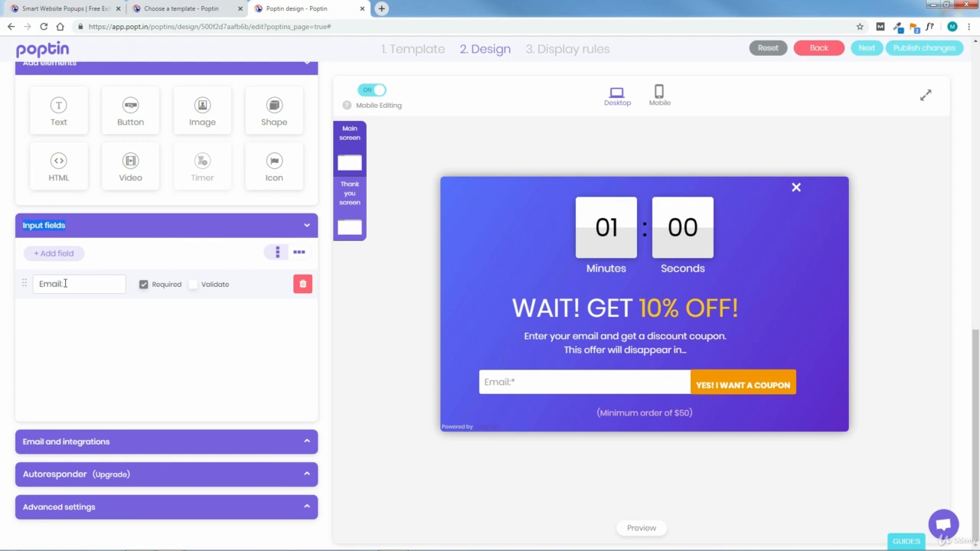
pyautogui.click(144, 286)
pyautogui.click(299, 255)
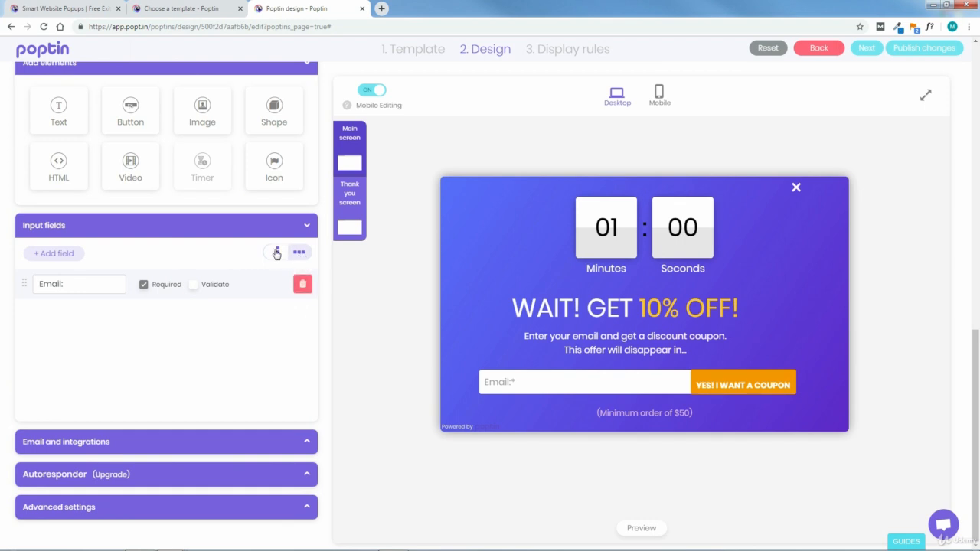
pyautogui.click(276, 253)
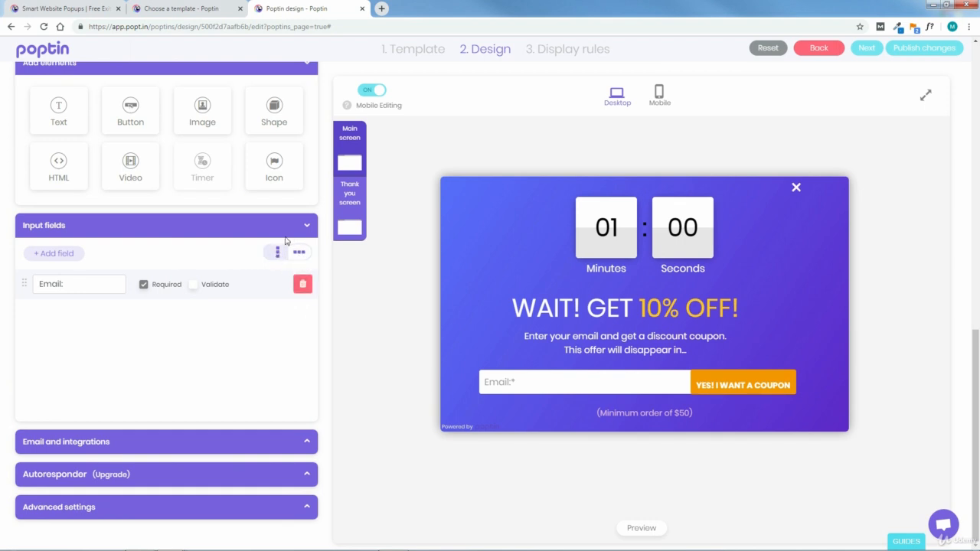
pyautogui.click(307, 230)
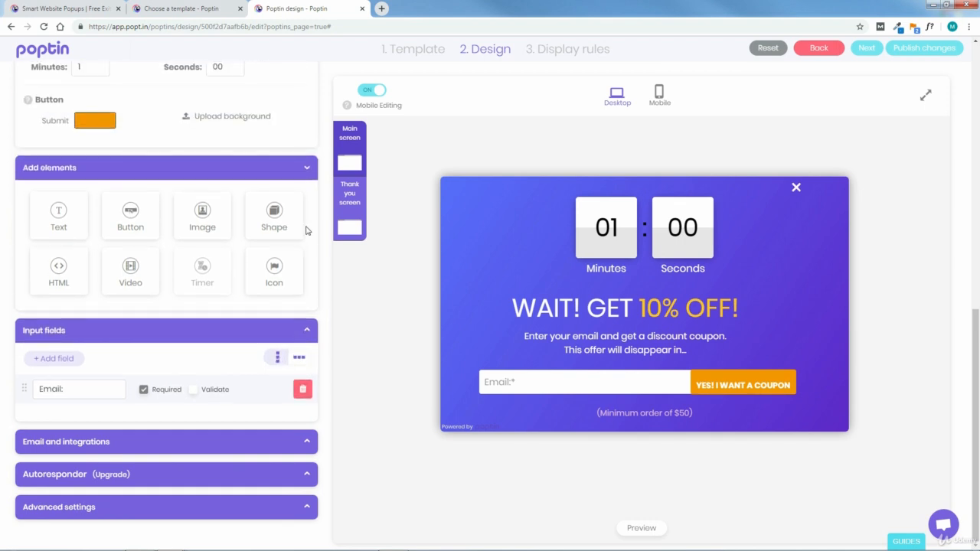
# Check the recipient in the email and integration settings, and switch email sending off and on again
pyautogui.click(305, 443)
pyautogui.scroll(-3, 304, 444)
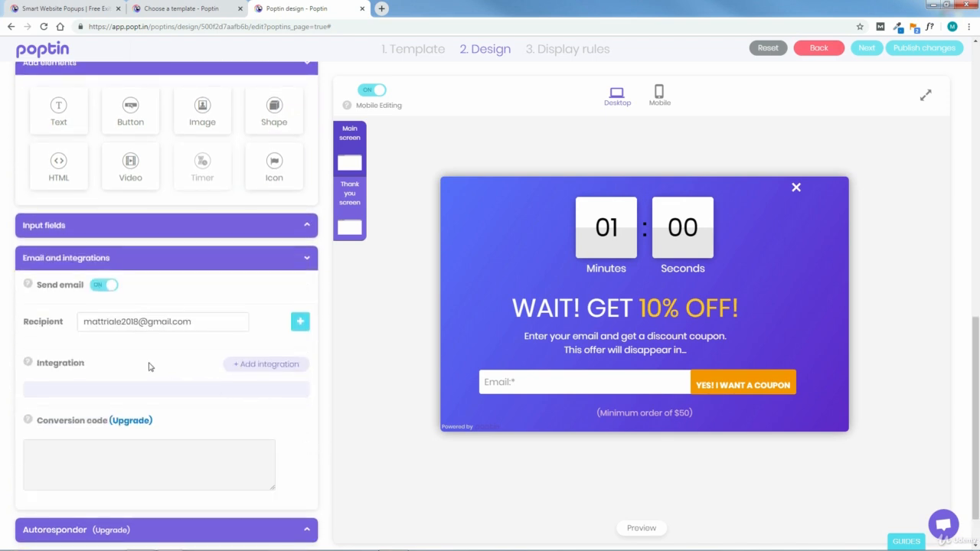
pyautogui.moveTo(201, 322); pyautogui.dragTo(81, 325)
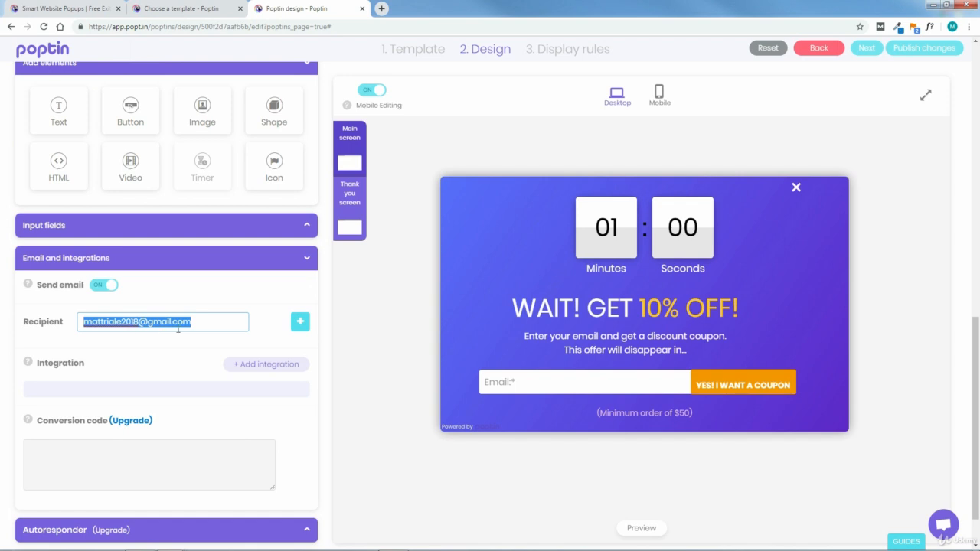
pyautogui.click(163, 299)
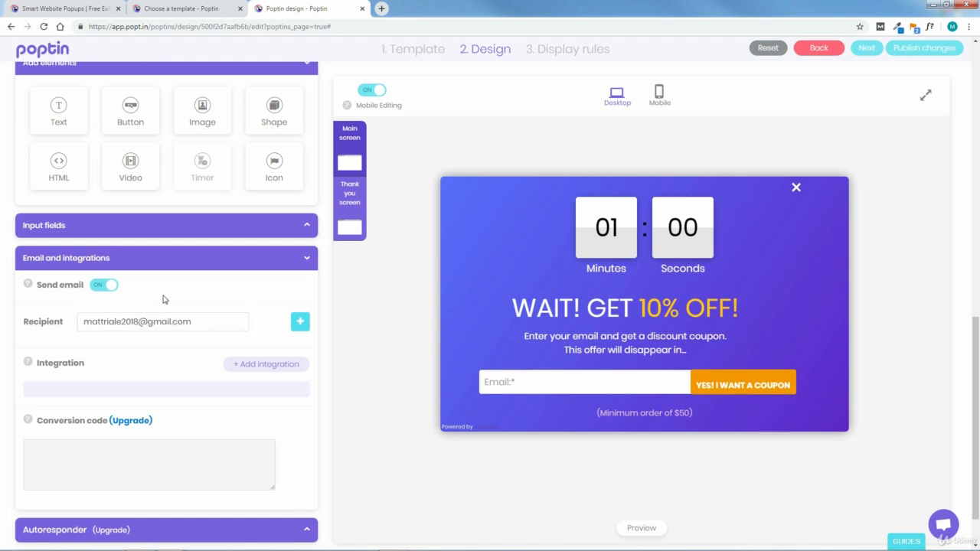
pyautogui.click(112, 288)
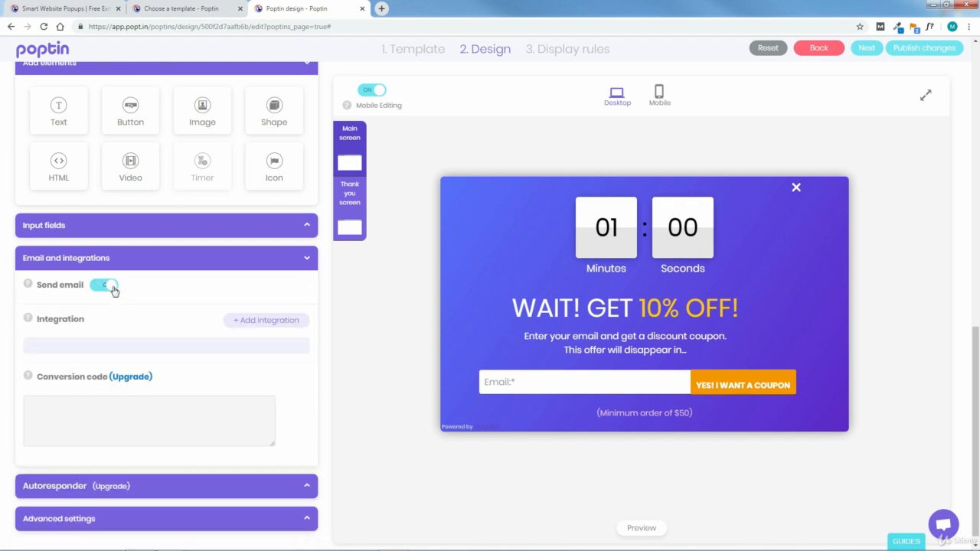
pyautogui.click(99, 286)
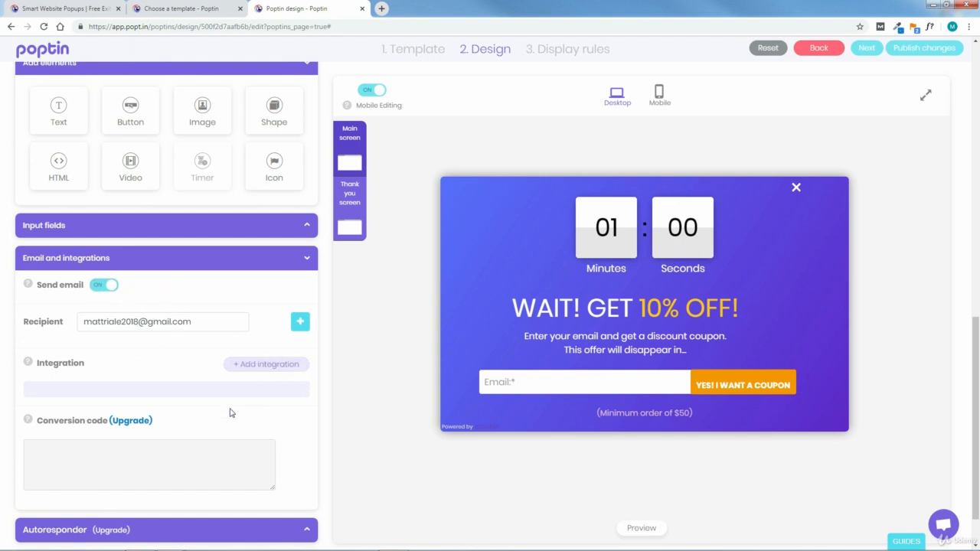
# Browse the services available for integration and close the list without adding one
pyautogui.click(253, 366)
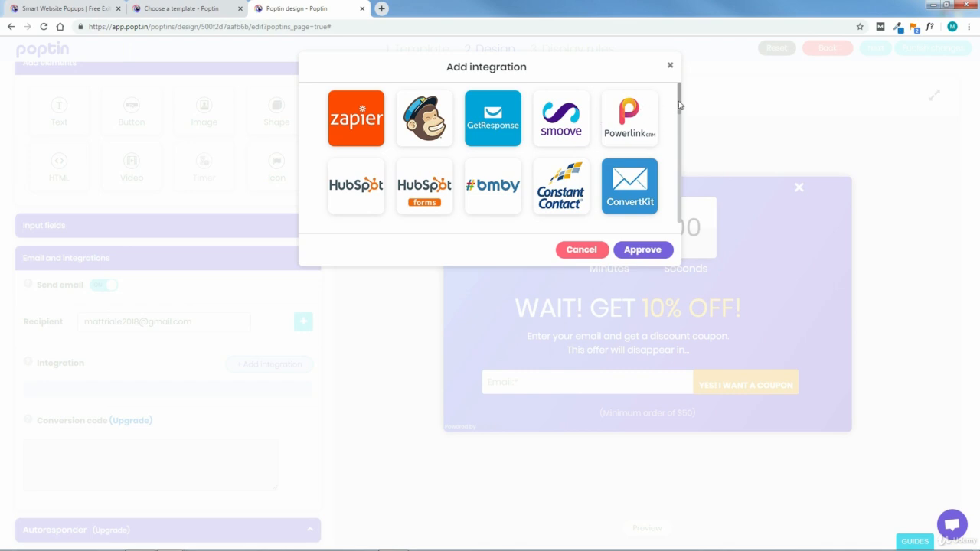
pyautogui.moveTo(679, 105)
pyautogui.mouseDown()
pyautogui.moveTo(687, 226)
pyautogui.moveTo(680, 85)
pyautogui.mouseUp()
pyautogui.click(579, 250)
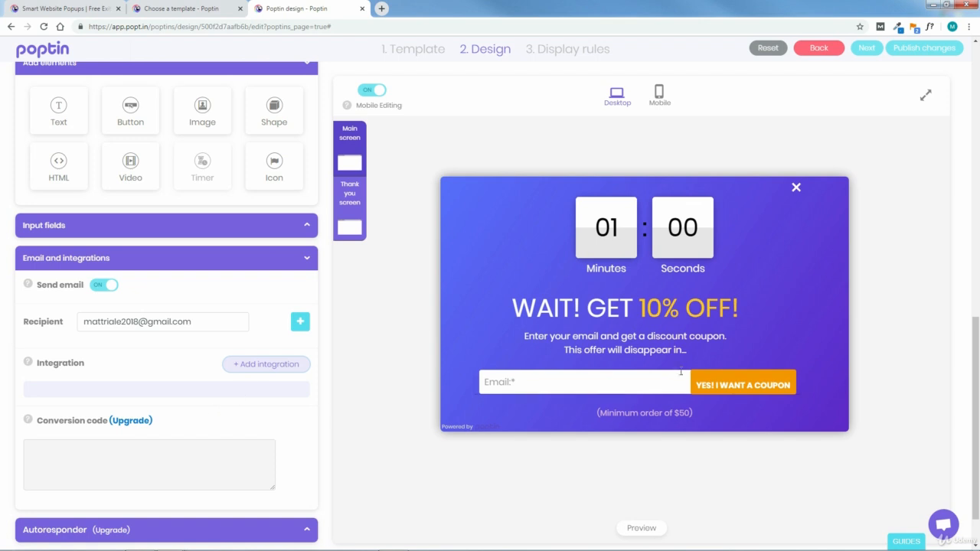
# Examine the conversion code area and the autoresponder sending option
pyautogui.moveTo(978, 371); pyautogui.dragTo(979, 395)
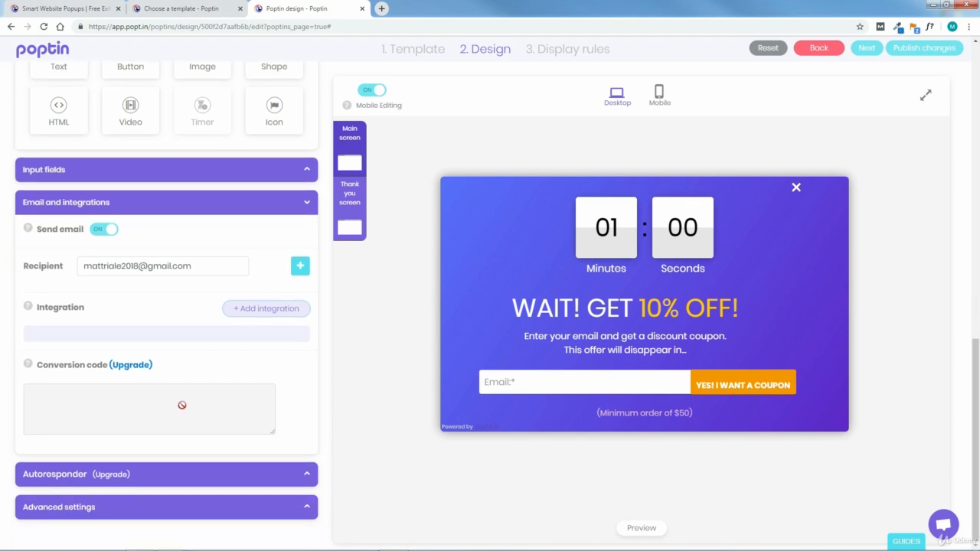
pyautogui.click(298, 476)
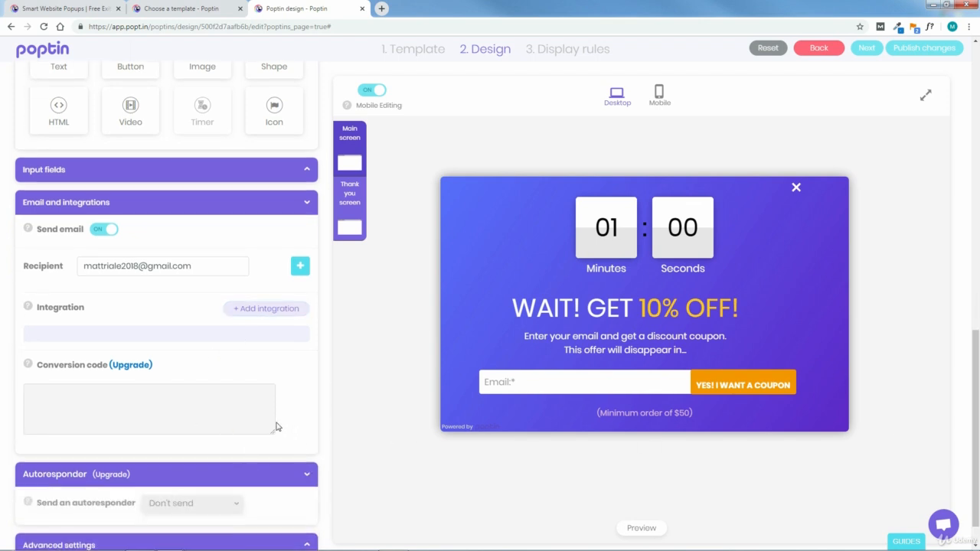
pyautogui.moveTo(978, 451); pyautogui.dragTo(978, 467)
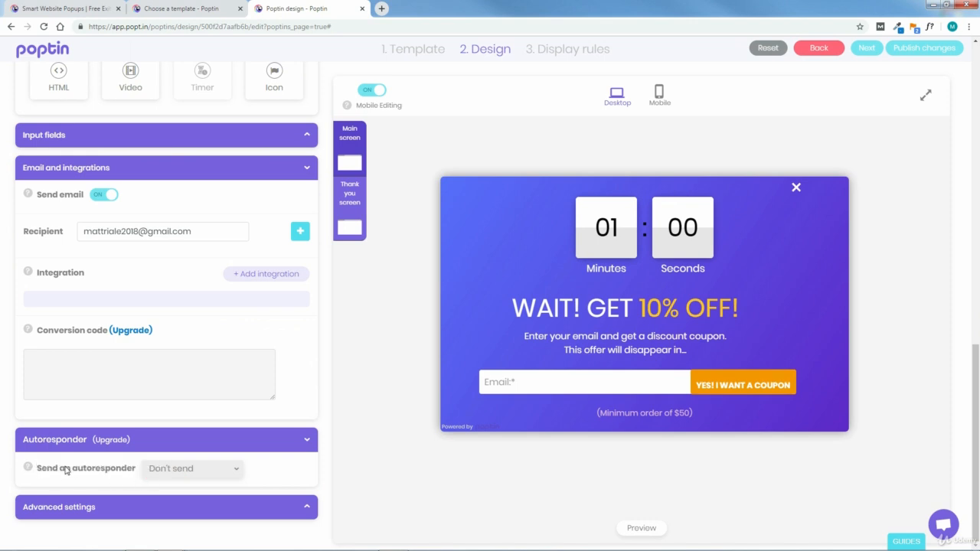
pyautogui.moveTo(29, 470)
# Expand the advanced settings, preview the popup with its Fade in entry effect, and close the preview
pyautogui.click(306, 509)
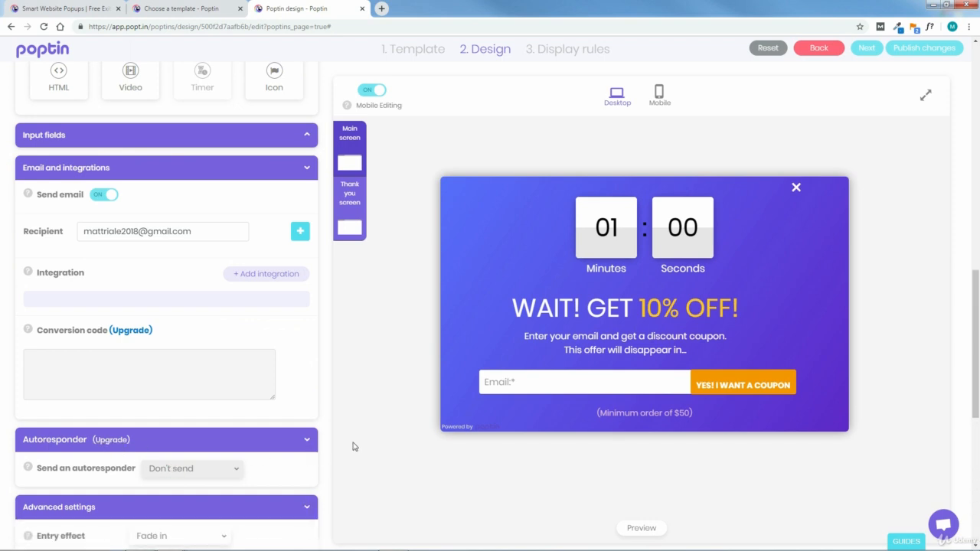
pyautogui.moveTo(976, 426); pyautogui.dragTo(977, 454)
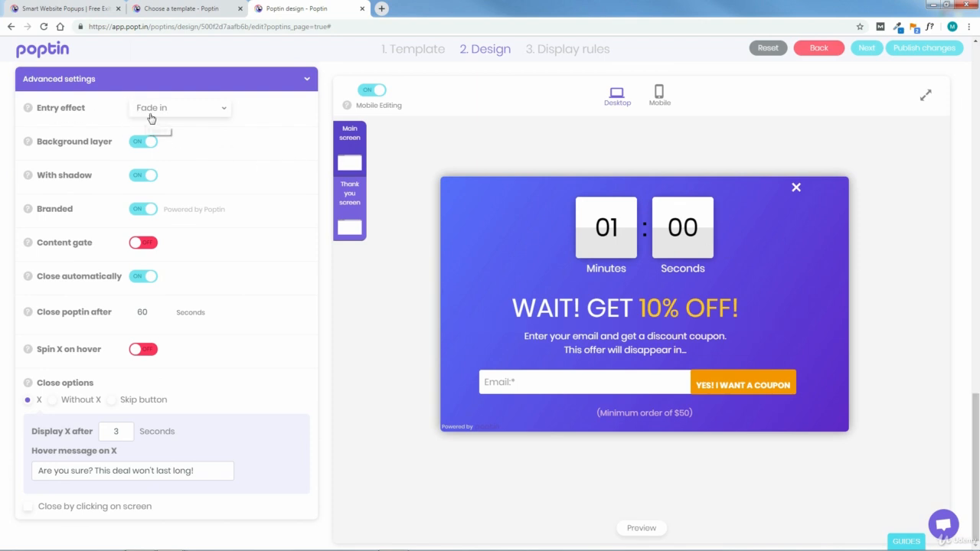
pyautogui.click(641, 528)
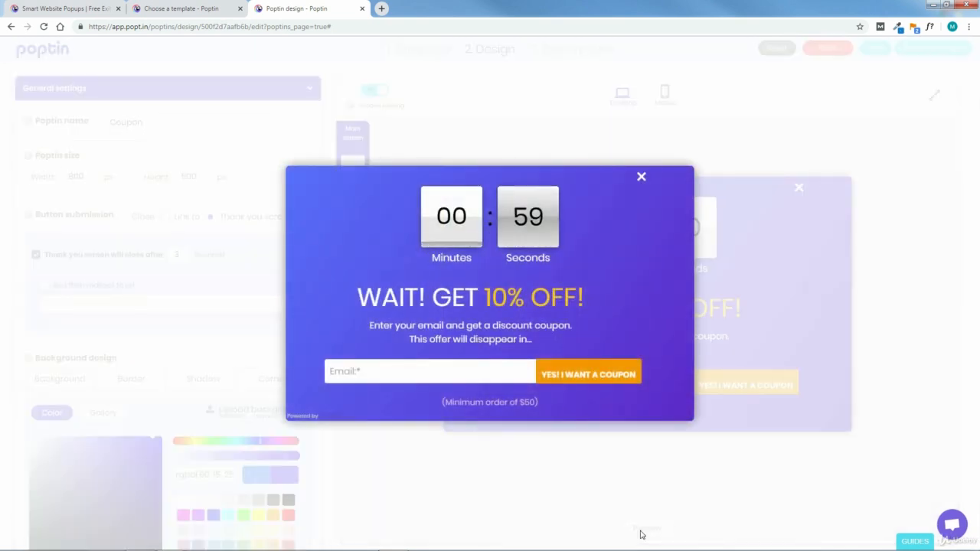
pyautogui.click(641, 177)
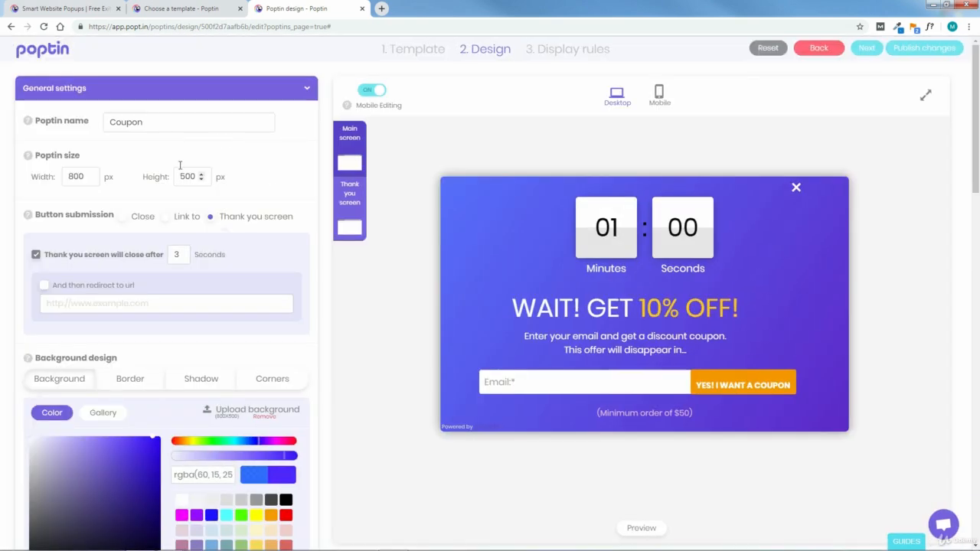
# Set the popup's entry effect to Slide in top and finally to Fold, and toggle its shadow off and on again
pyautogui.scroll(-15, 240, 122)
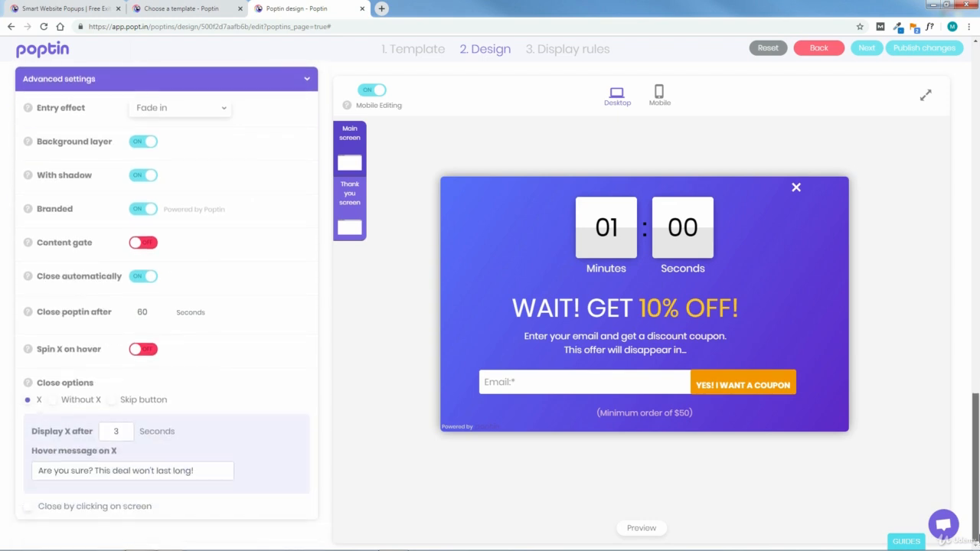
pyautogui.click(219, 113)
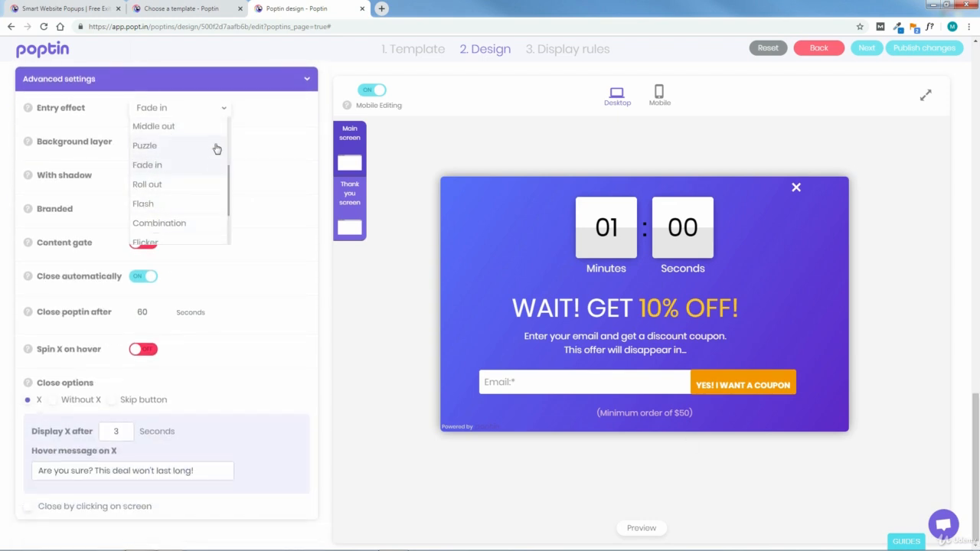
pyautogui.scroll(4, 183, 176)
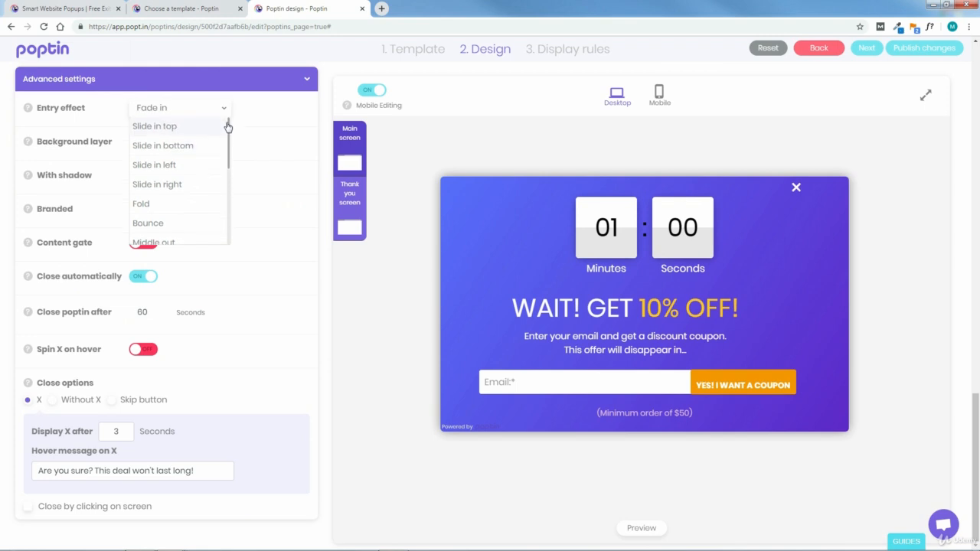
pyautogui.click(157, 127)
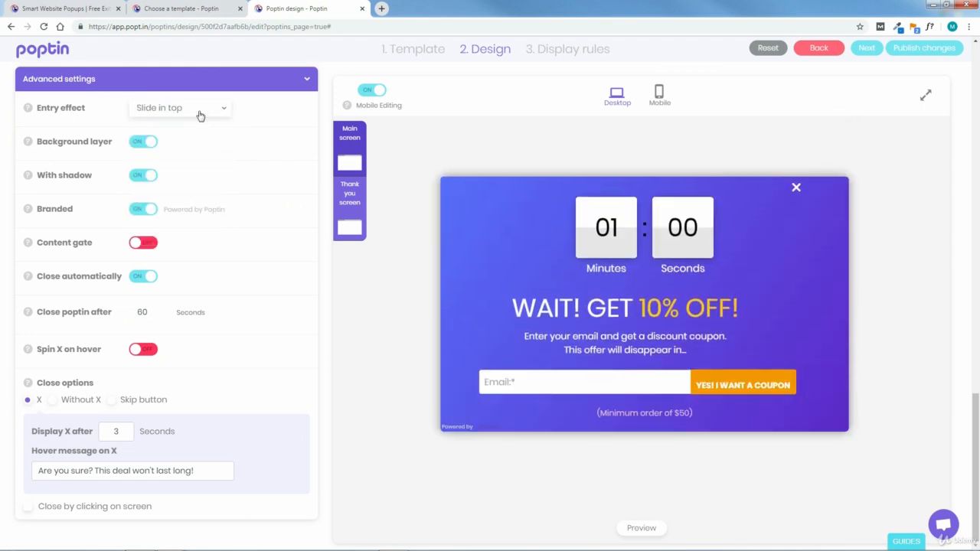
pyautogui.click(199, 116)
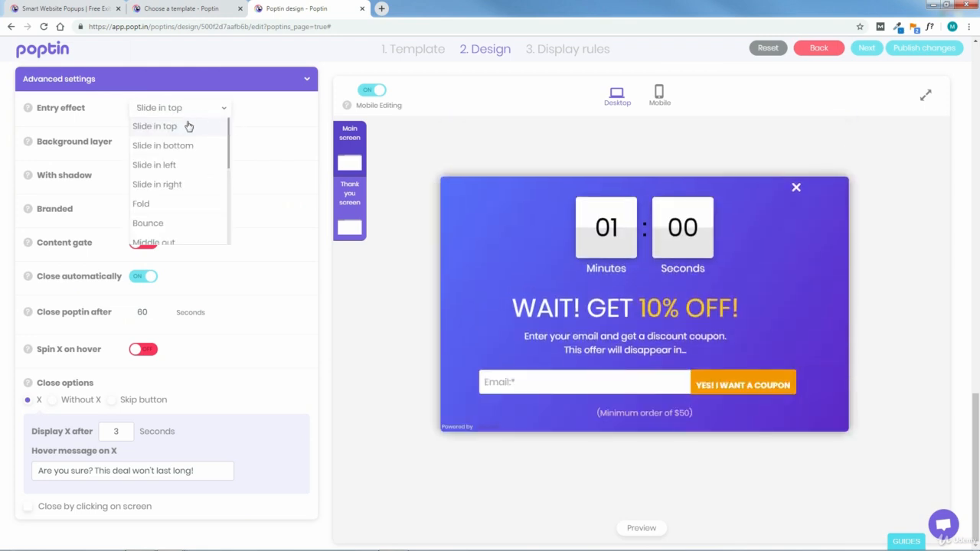
pyautogui.click(153, 206)
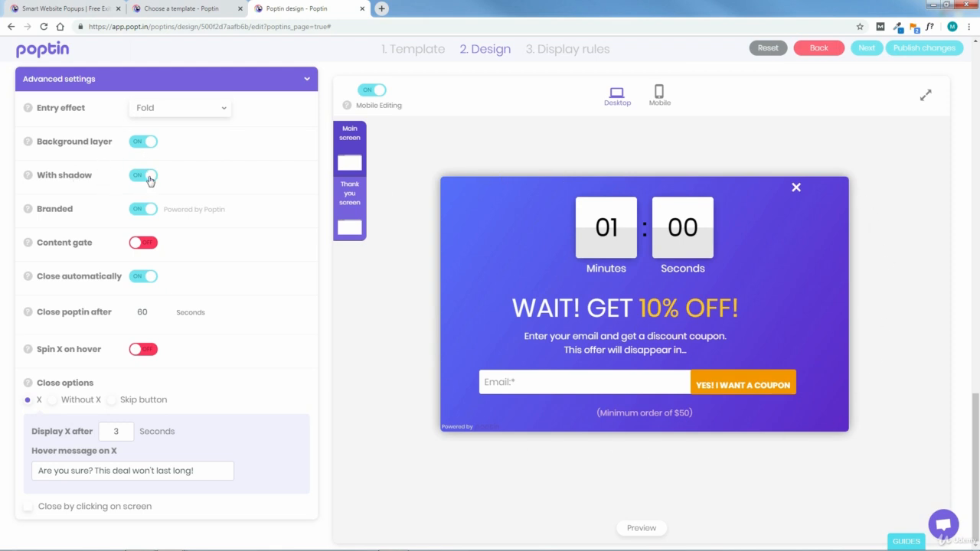
pyautogui.click(148, 177)
pyautogui.click(143, 176)
# Try a solid border around the popup's background and narrow its width slightly
pyautogui.moveTo(968, 427); pyautogui.dragTo(954, 132)
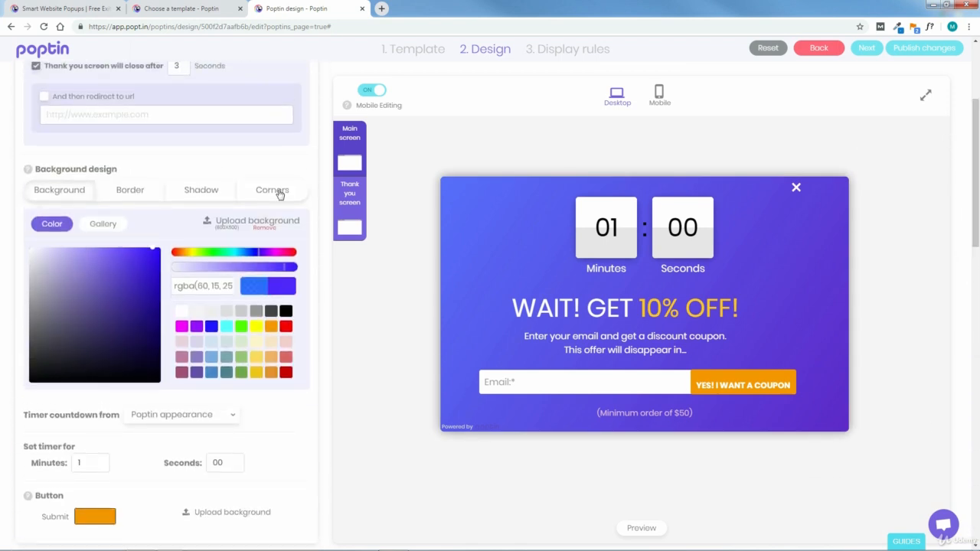
pyautogui.click(136, 193)
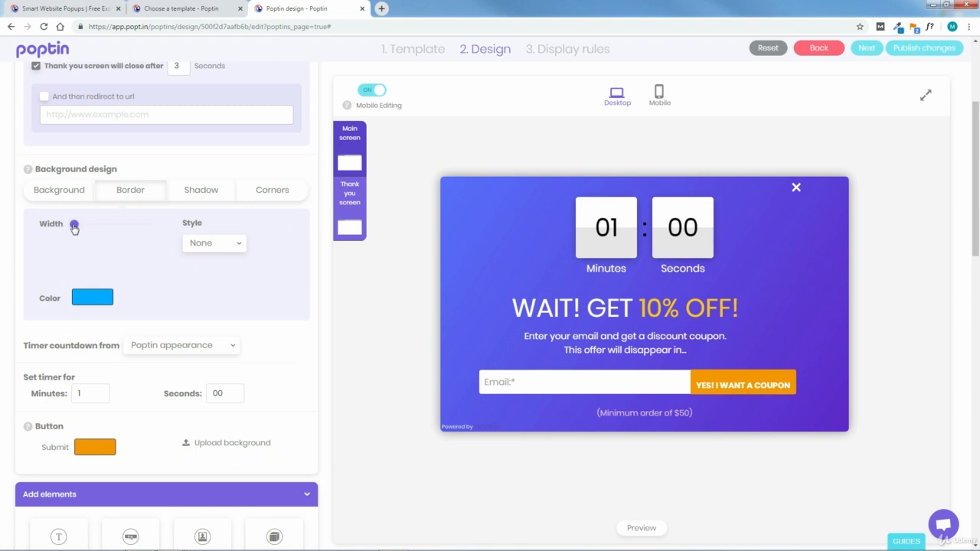
pyautogui.moveTo(77, 230); pyautogui.dragTo(93, 228)
pyautogui.click(199, 253)
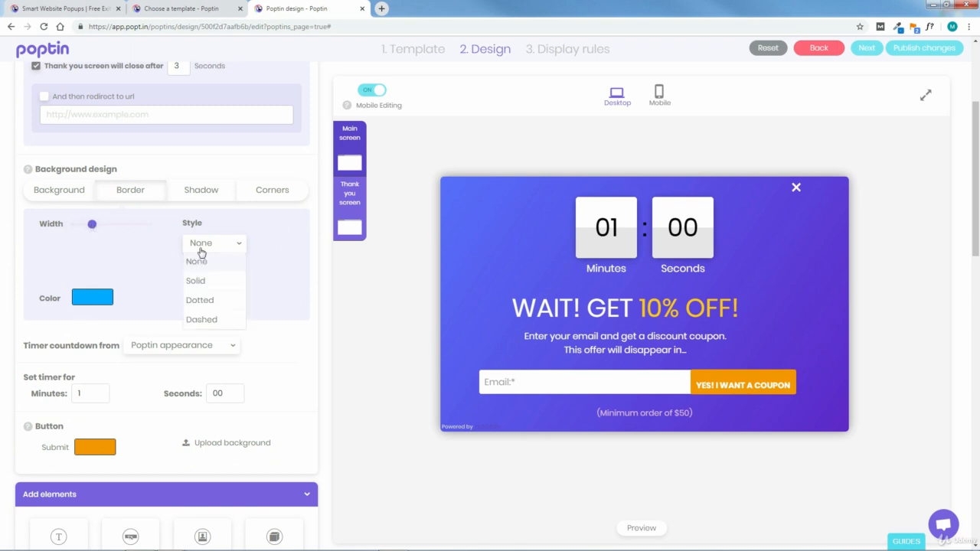
pyautogui.click(199, 285)
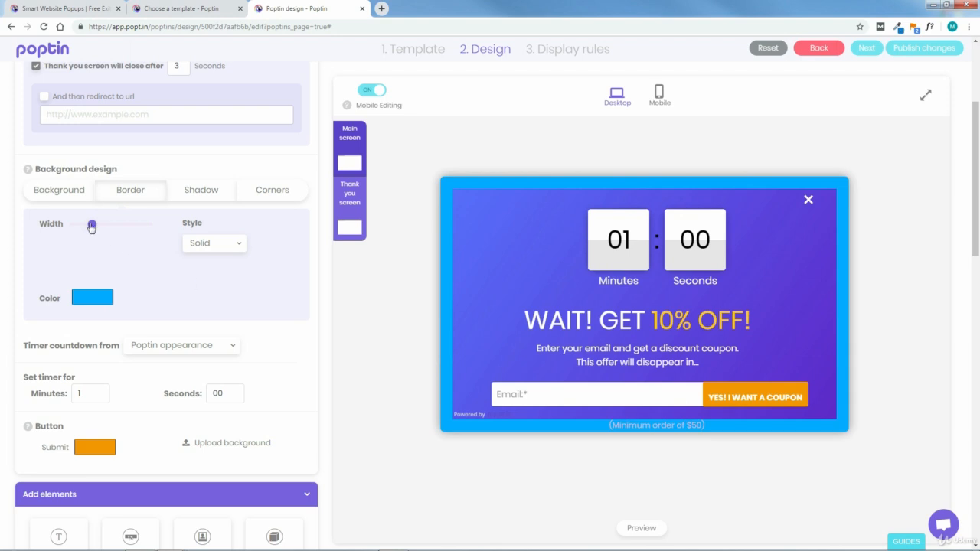
pyautogui.moveTo(91, 228); pyautogui.dragTo(86, 225)
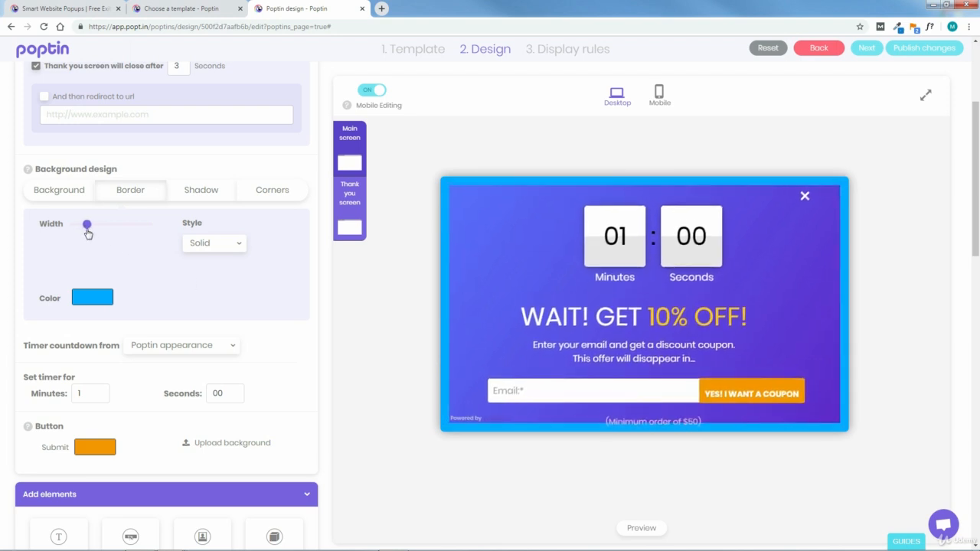
# Try the Dotted and Dashed border styles and return the popup's border style to None
pyautogui.click(207, 245)
pyautogui.click(202, 302)
pyautogui.click(226, 245)
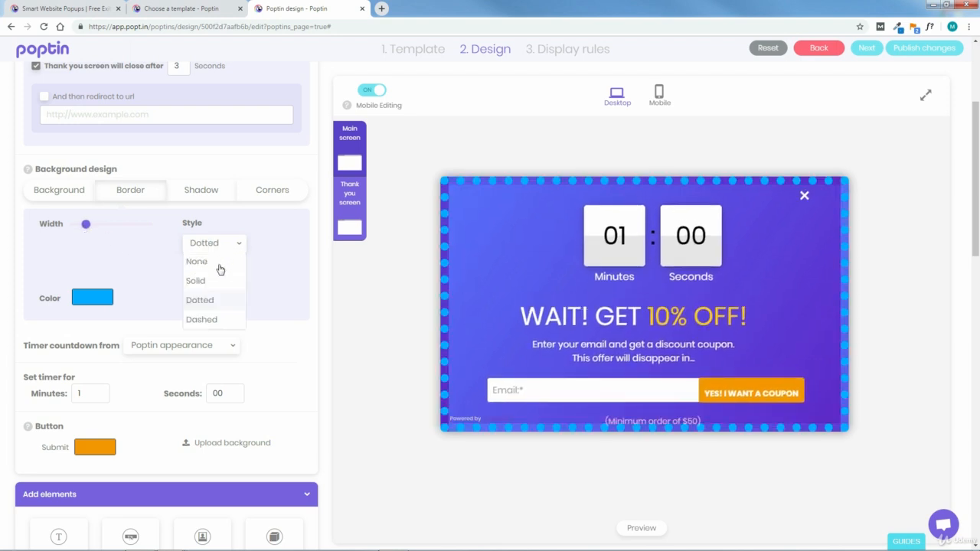
pyautogui.click(205, 319)
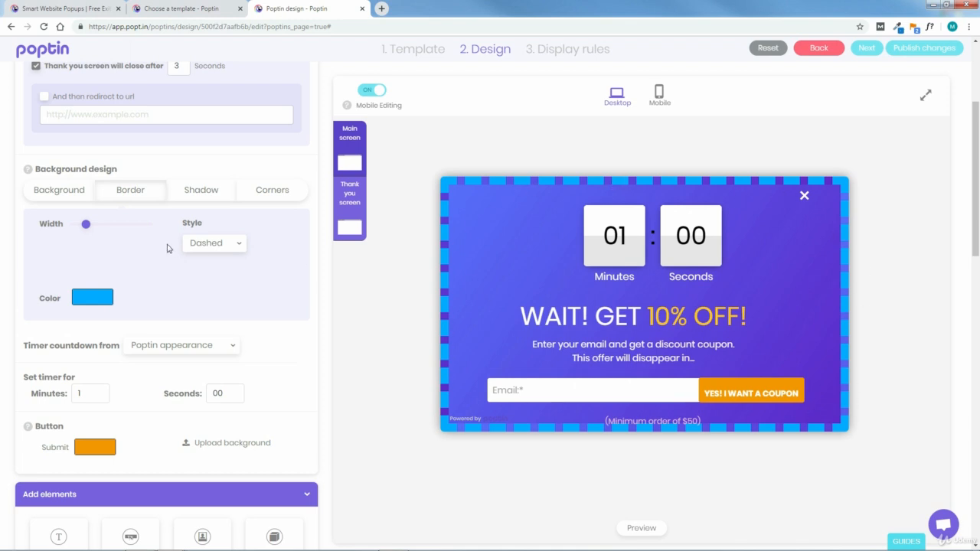
pyautogui.click(203, 245)
pyautogui.click(201, 263)
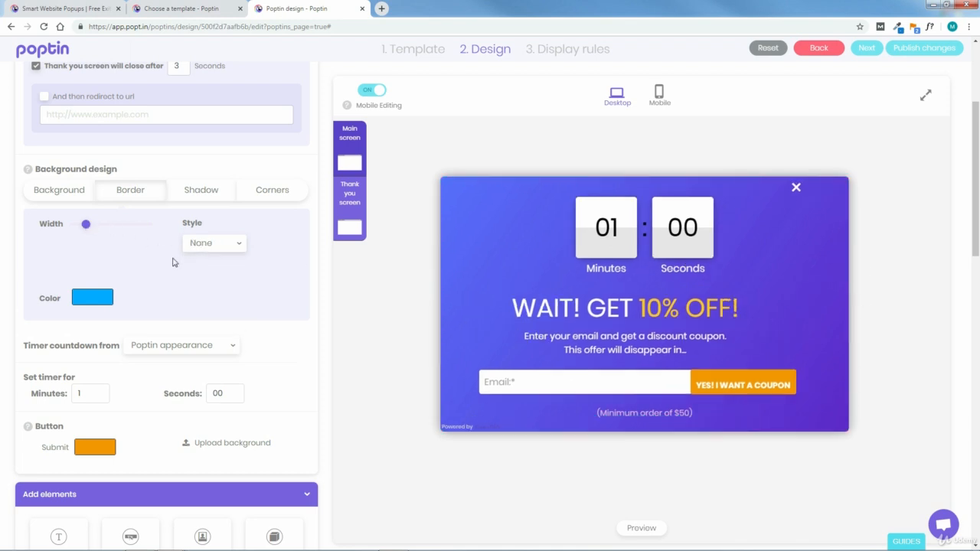
# Adjust the blur, opacity and X offset of the popup's background shadow slightly
pyautogui.click(201, 191)
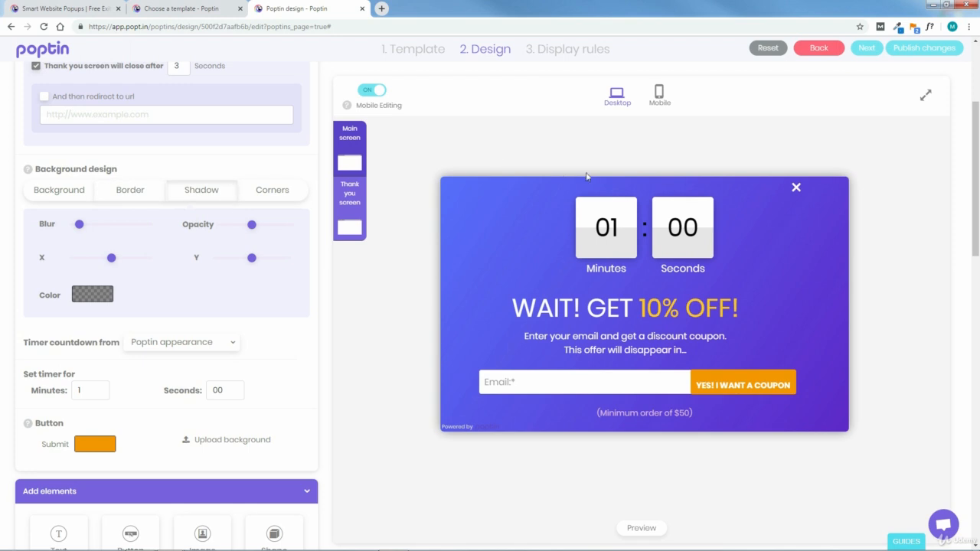
pyautogui.moveTo(78, 227)
pyautogui.mouseDown()
pyautogui.moveTo(121, 237)
pyautogui.moveTo(75, 237)
pyautogui.moveTo(83, 232)
pyautogui.mouseUp()
pyautogui.moveTo(252, 229)
pyautogui.mouseDown()
pyautogui.moveTo(294, 236)
pyautogui.moveTo(216, 238)
pyautogui.moveTo(251, 238)
pyautogui.mouseUp()
pyautogui.moveTo(111, 260)
pyautogui.mouseDown()
pyautogui.moveTo(101, 264)
pyautogui.moveTo(113, 264)
pyautogui.mouseUp()
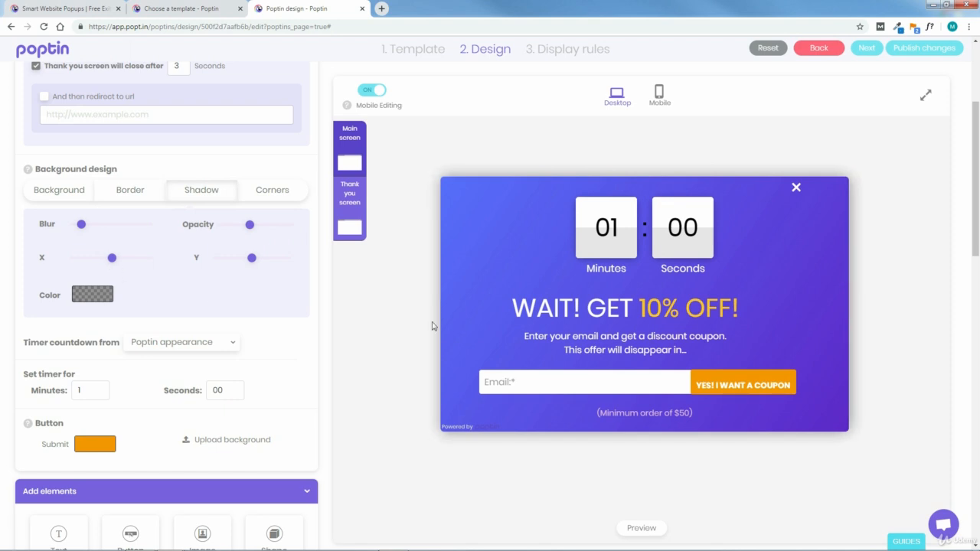
# Increase the rounding of the popup's corners and reduce it to a slight rounding
pyautogui.click(271, 191)
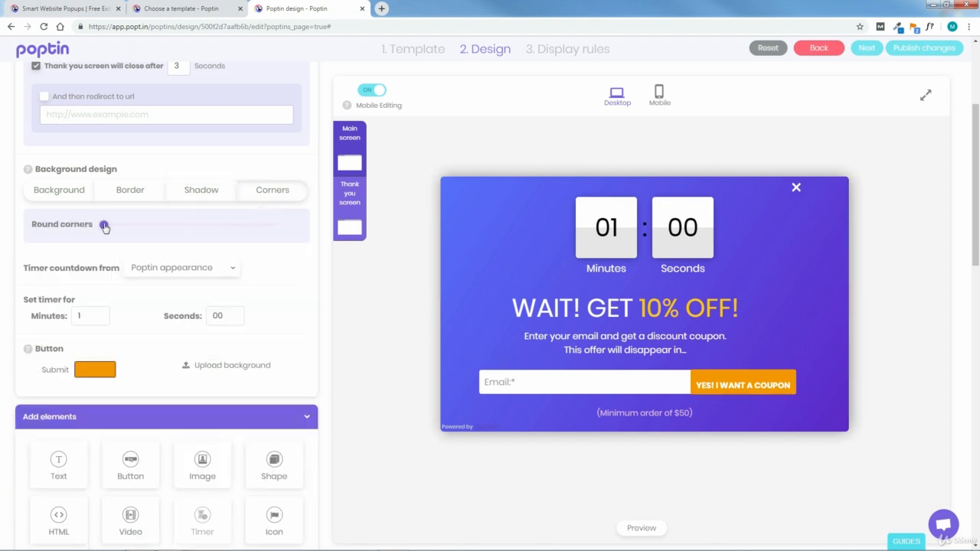
pyautogui.moveTo(105, 227); pyautogui.dragTo(160, 233)
pyautogui.moveTo(219, 242); pyautogui.dragTo(114, 246)
# Try to remove the Poptin branding, decline the upgrade, and toggle Spin X on hover on and off
pyautogui.moveTo(975, 239); pyautogui.dragTo(976, 515)
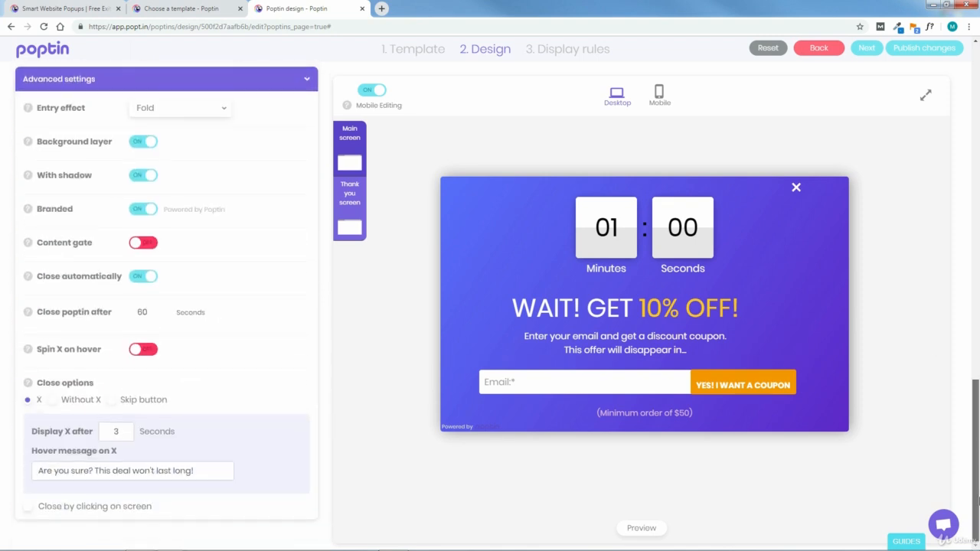
pyautogui.click(146, 209)
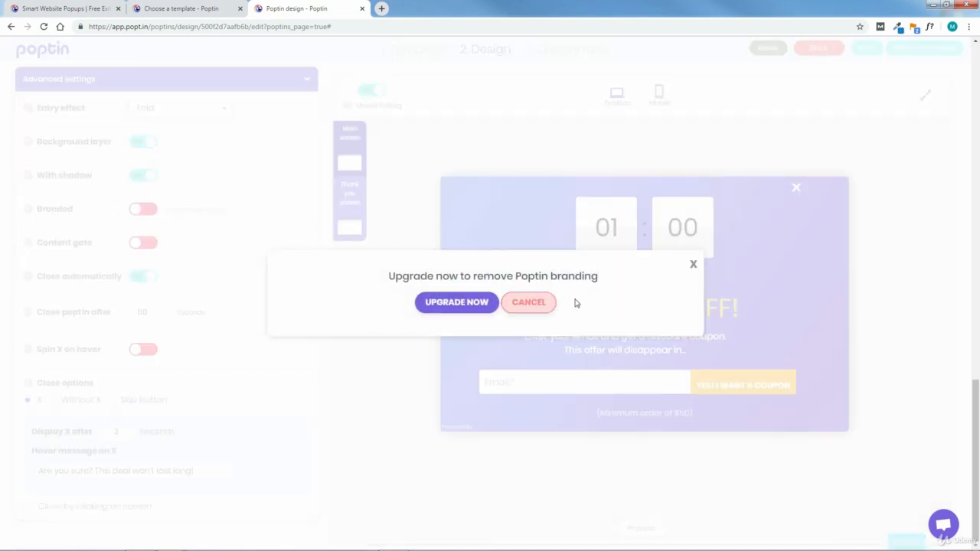
pyautogui.click(527, 302)
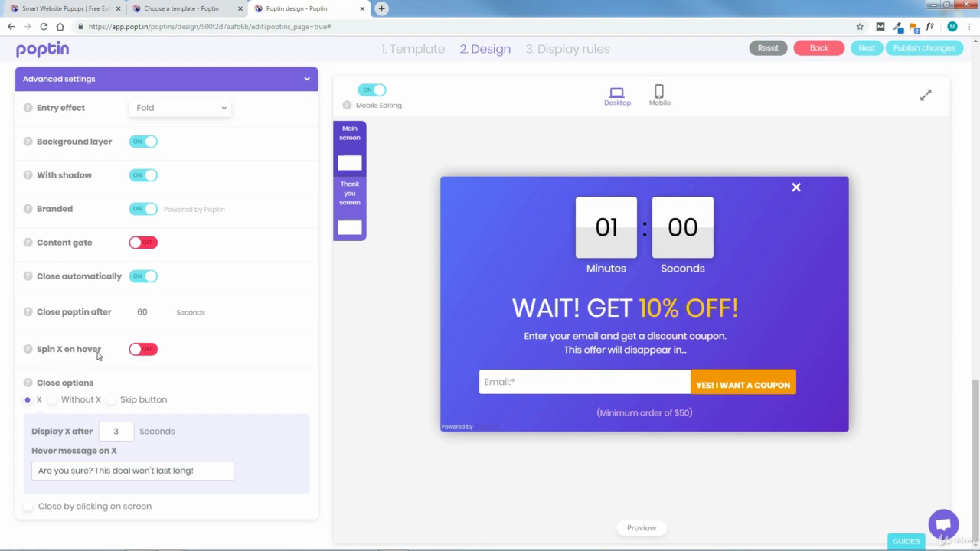
pyautogui.click(139, 350)
pyautogui.click(144, 349)
# Try the Without X and Skip button close options, return to X, and toggle closing by clicking on the screen on and off
pyautogui.click(53, 400)
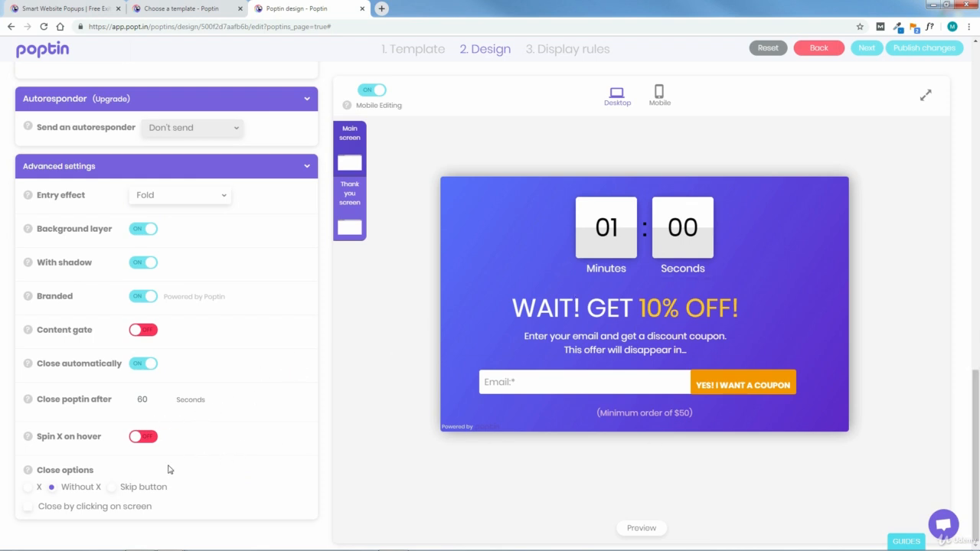
pyautogui.click(111, 490)
pyautogui.click(28, 487)
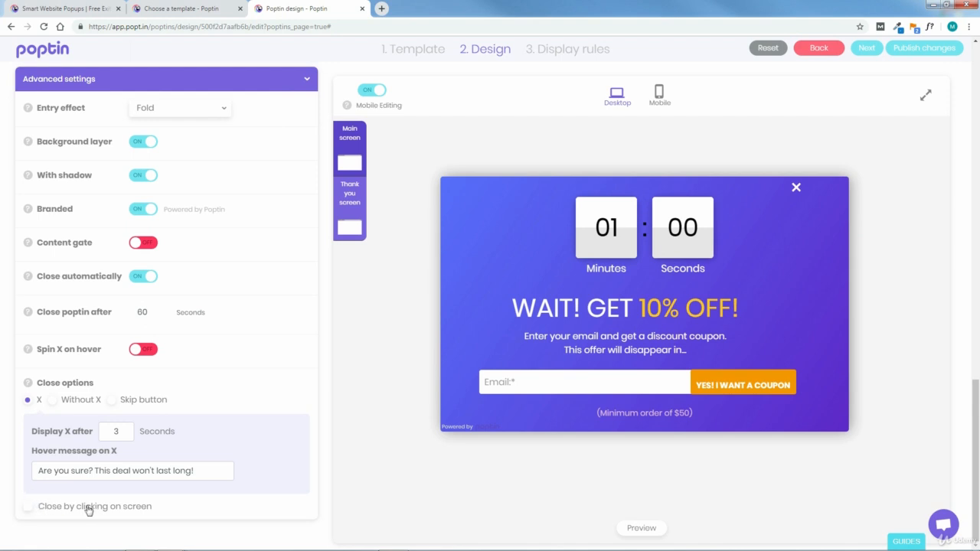
pyautogui.click(28, 508)
pyautogui.click(28, 506)
# Preview the popup, close the preview, and check the hover message for the X without editing it
pyautogui.click(641, 527)
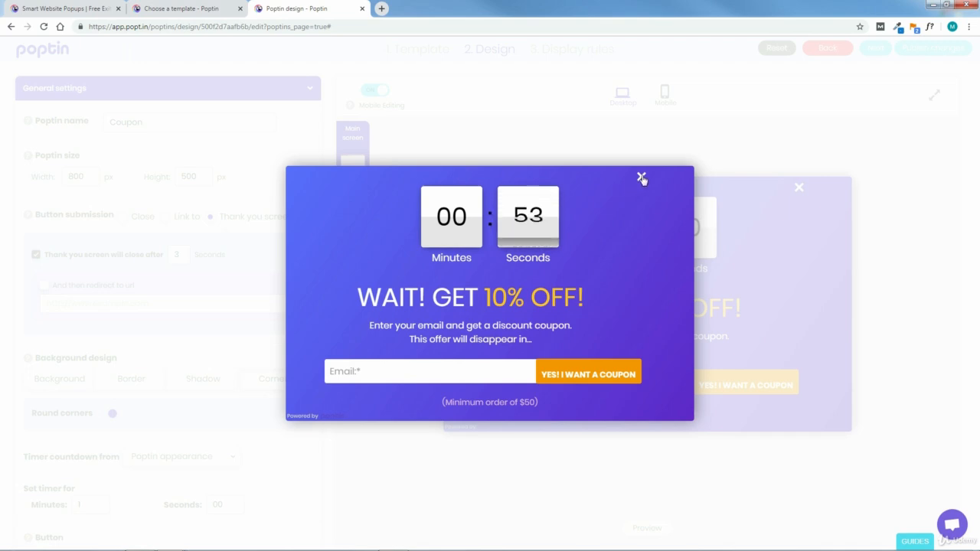
pyautogui.click(892, 286)
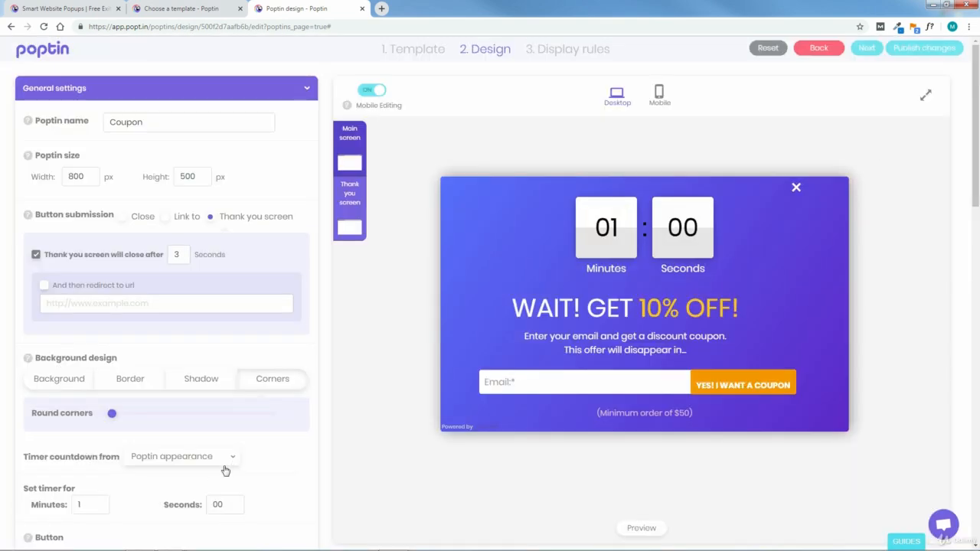
pyautogui.scroll(-15, 978, 300)
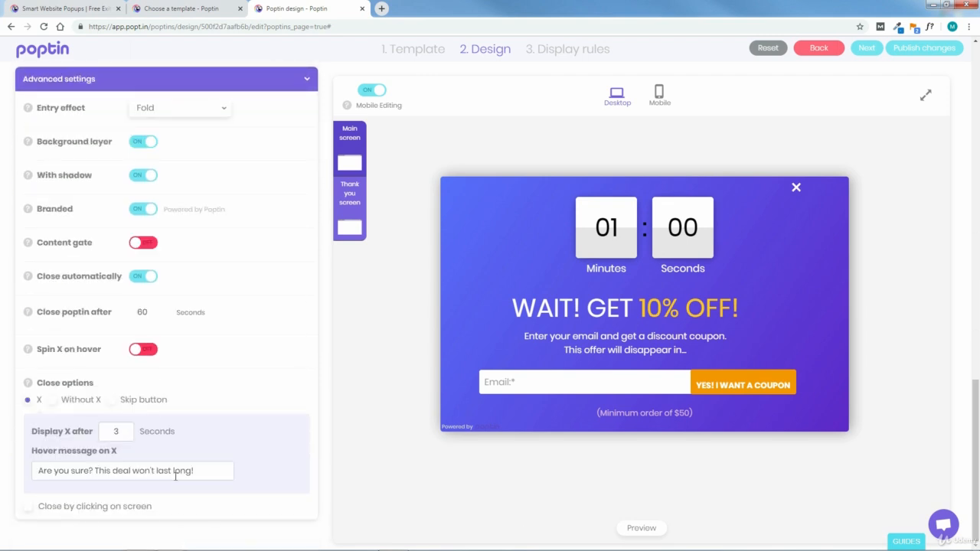
pyautogui.moveTo(196, 472); pyautogui.dragTo(33, 472)
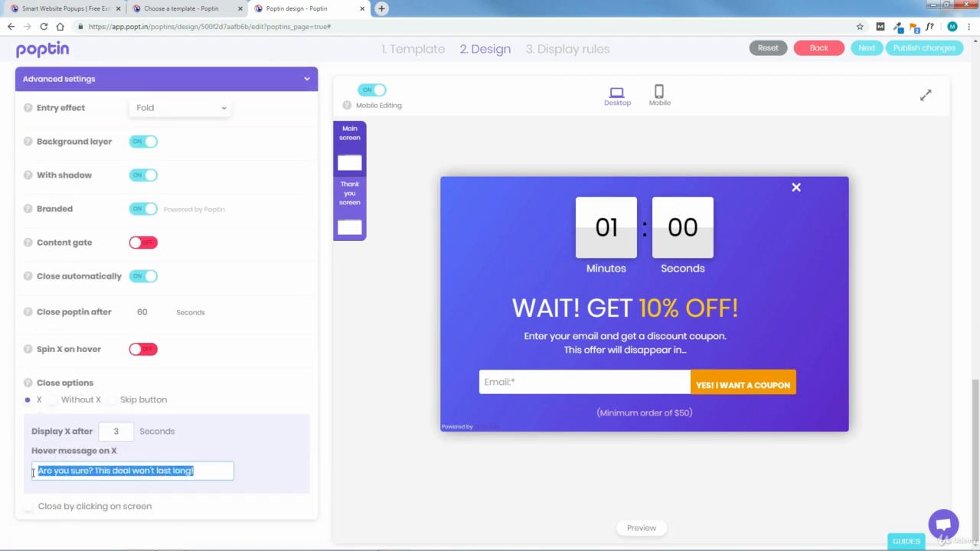
pyautogui.click(280, 476)
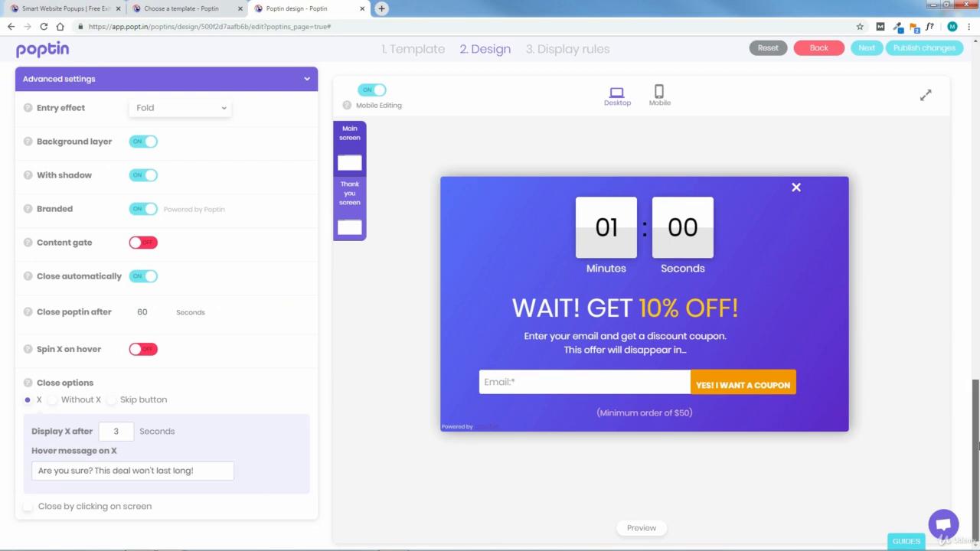
# Open the popup's thank you screen and review its general and background design settings
pyautogui.scroll(1, 348, 322)
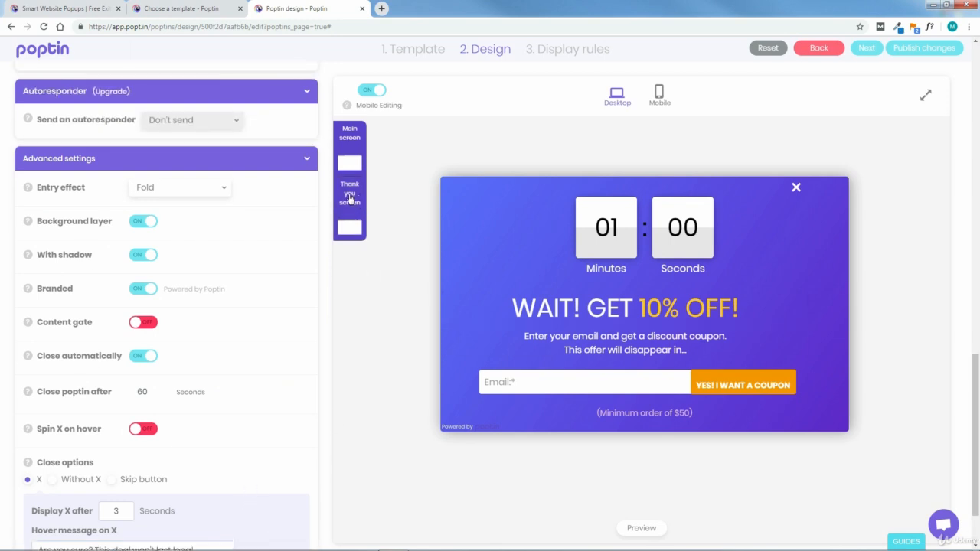
pyautogui.click(349, 196)
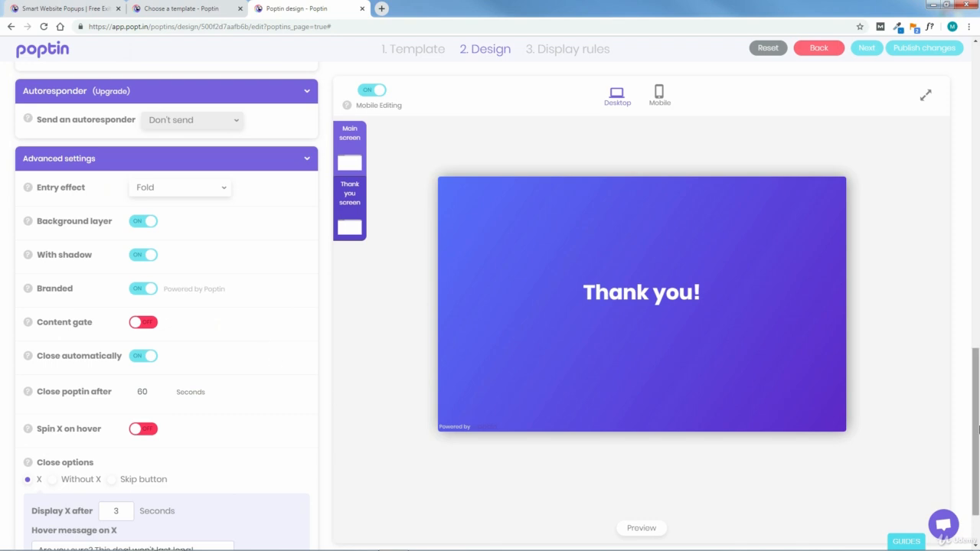
pyautogui.moveTo(976, 429); pyautogui.dragTo(977, 114)
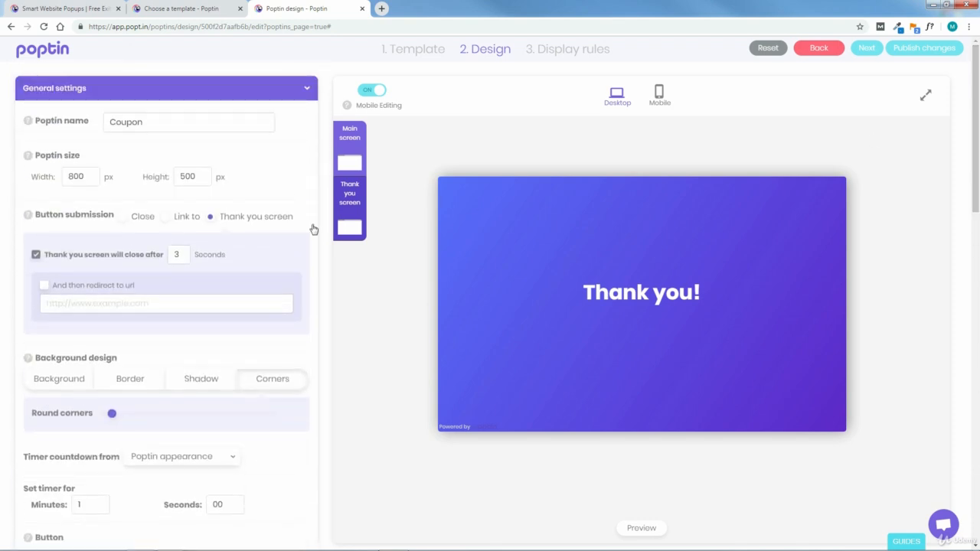
pyautogui.scroll(-1, 161, 428)
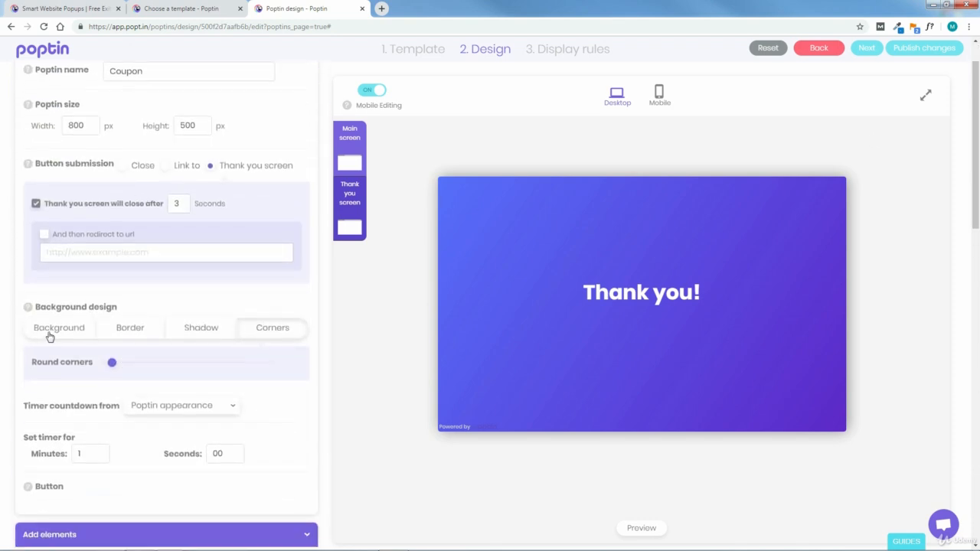
# Show the thank you screen's background settings, return to the main screen, review its remaining settings, and publish the changes
pyautogui.click(50, 335)
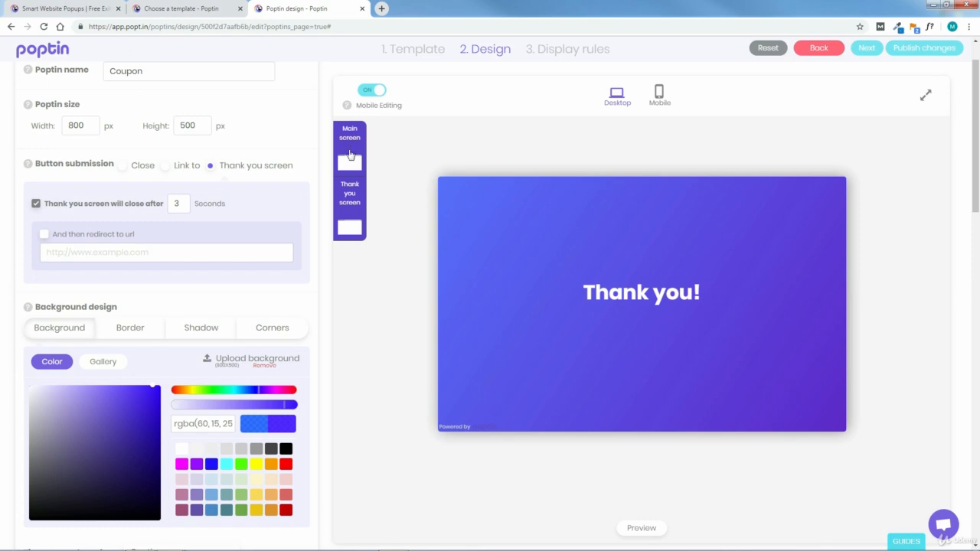
pyautogui.click(349, 156)
pyautogui.moveTo(976, 173); pyautogui.dragTo(977, 346)
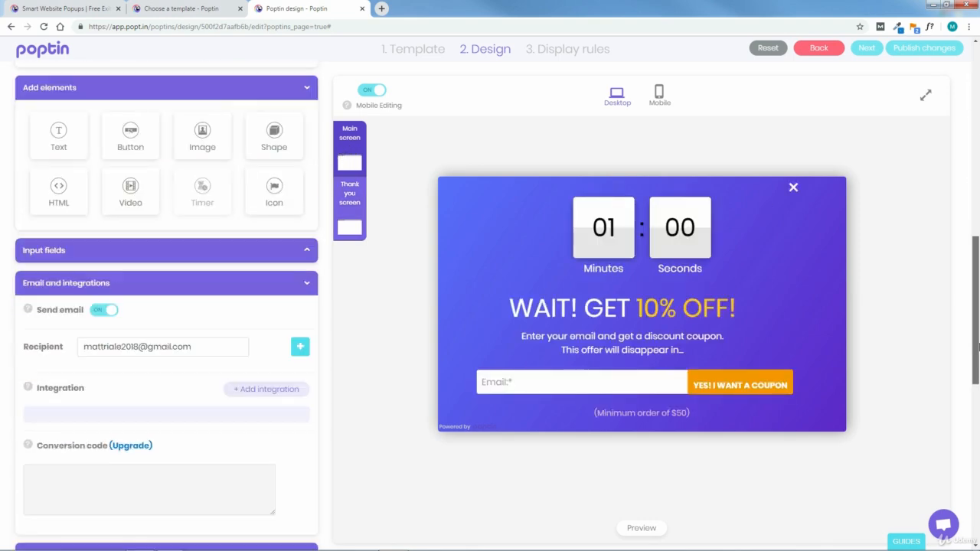
pyautogui.scroll(-7, 976, 346)
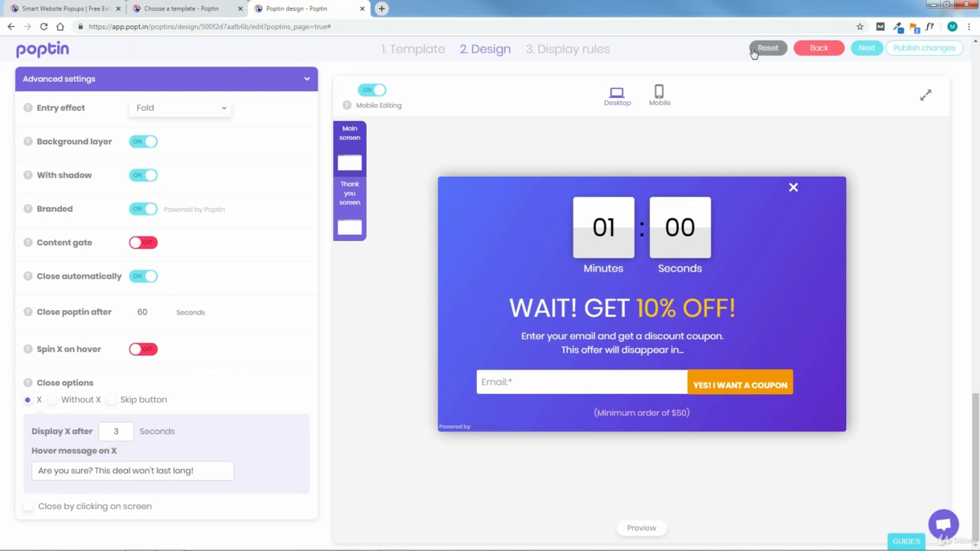
pyautogui.click(924, 49)
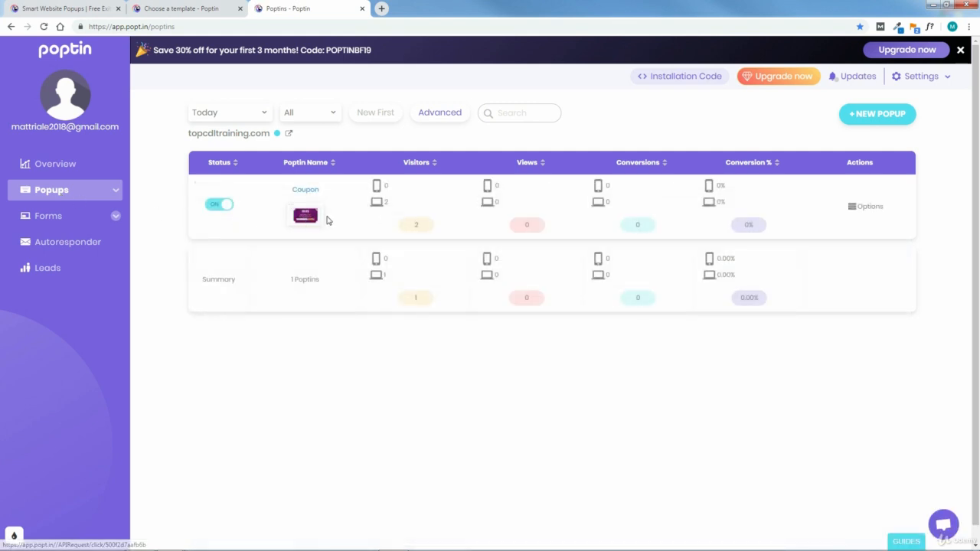
# Reopen the Coupon popup's design from the popups list, and go to its display rules, leaving the editor without saving
pyautogui.moveTo(858, 210)
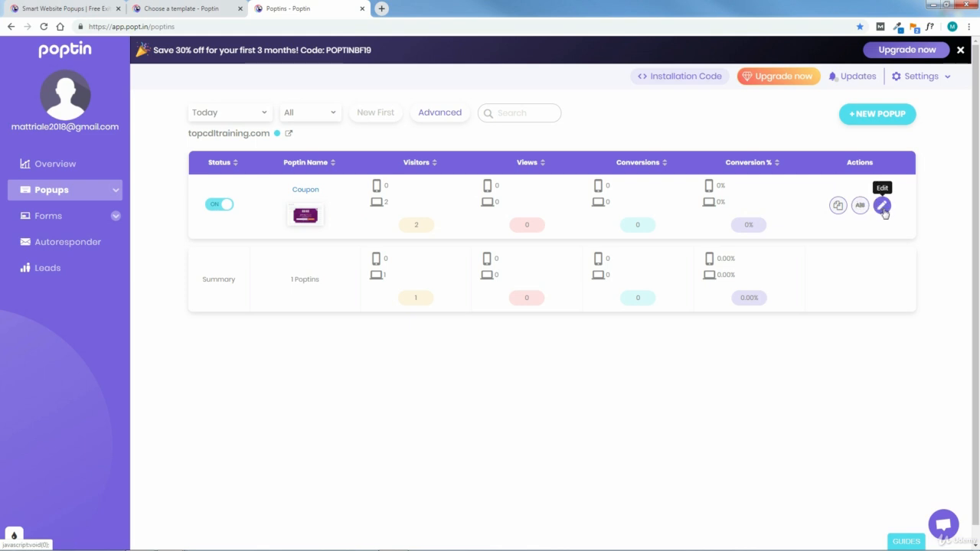
pyautogui.click(883, 207)
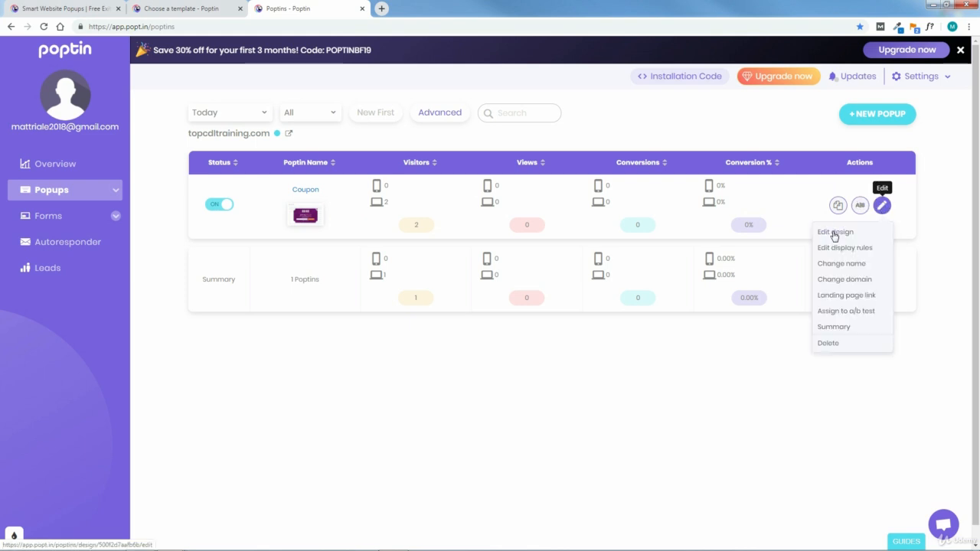
pyautogui.click(834, 232)
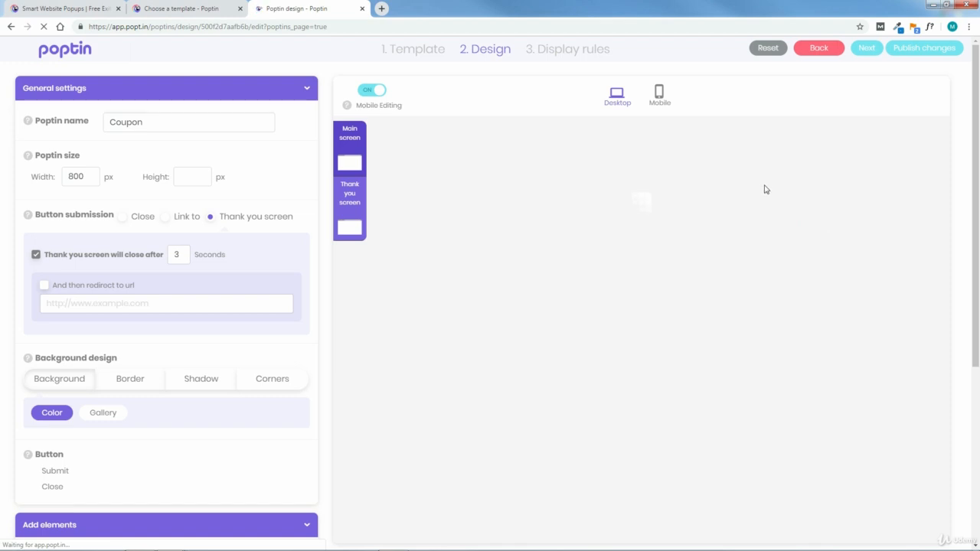
pyautogui.click(574, 52)
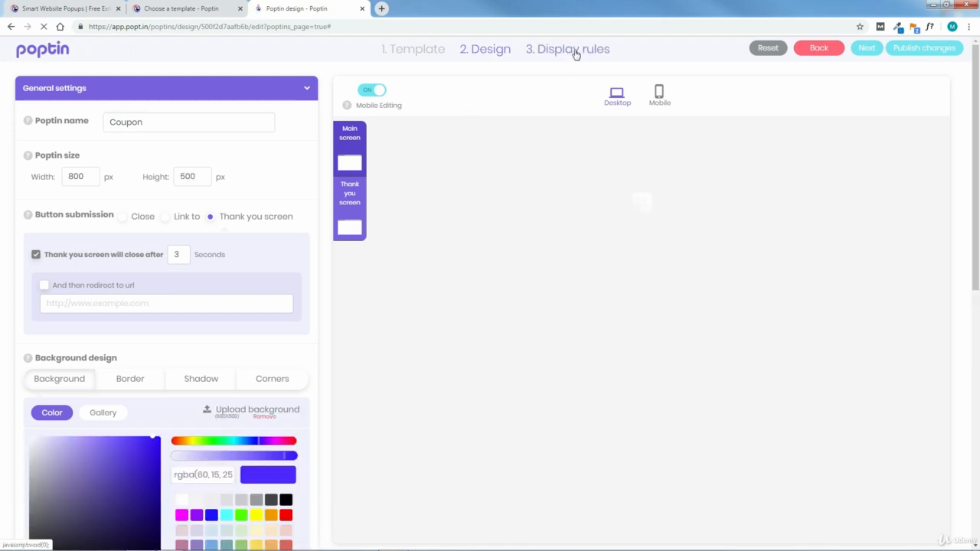
pyautogui.click(575, 52)
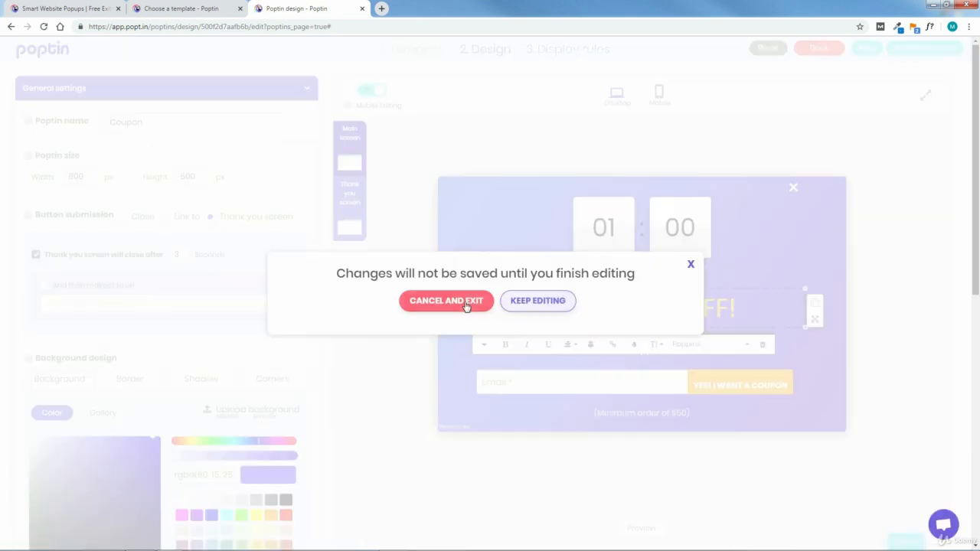
pyautogui.click(448, 304)
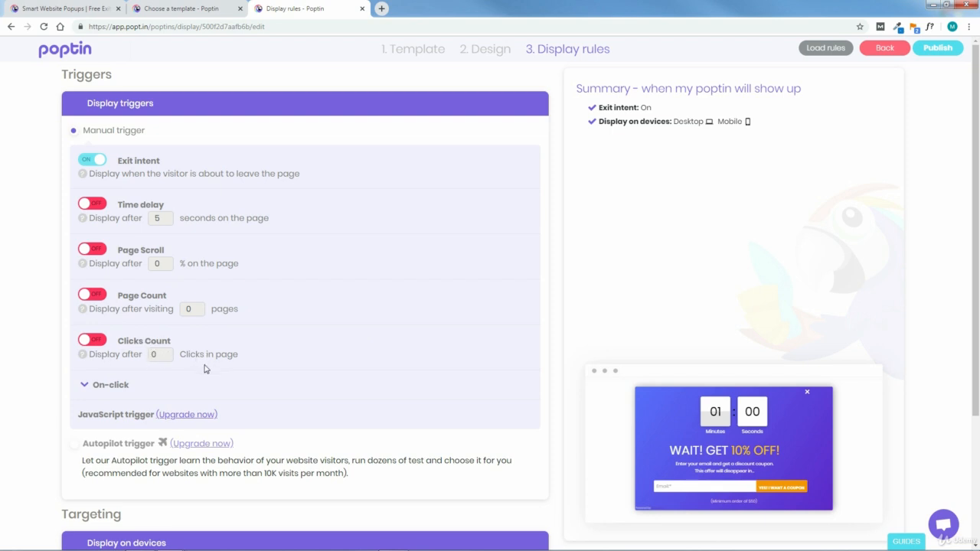
# Reveal the On-click trigger's direct link, and toggle the Mobile and Desktop display devices off and back on
pyautogui.click(82, 387)
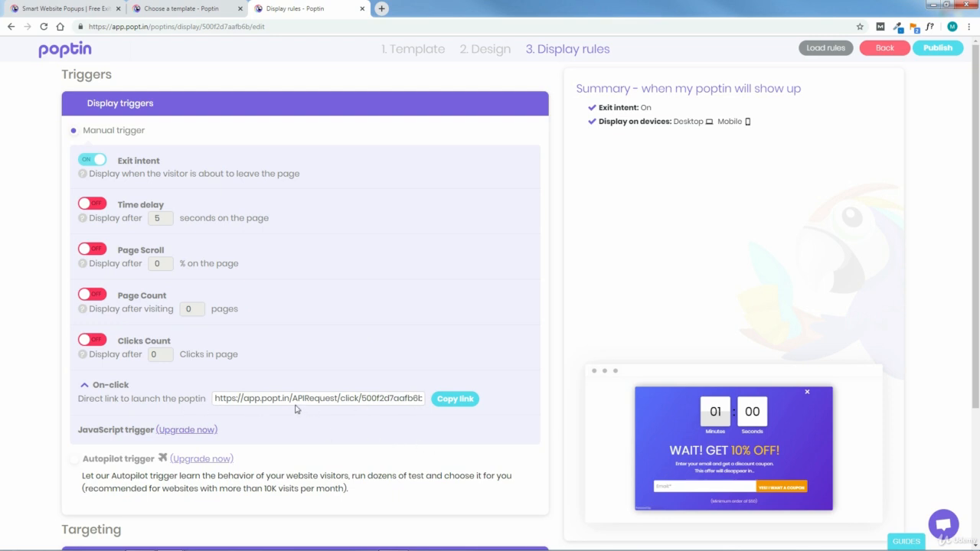
pyautogui.scroll(-3, 321, 411)
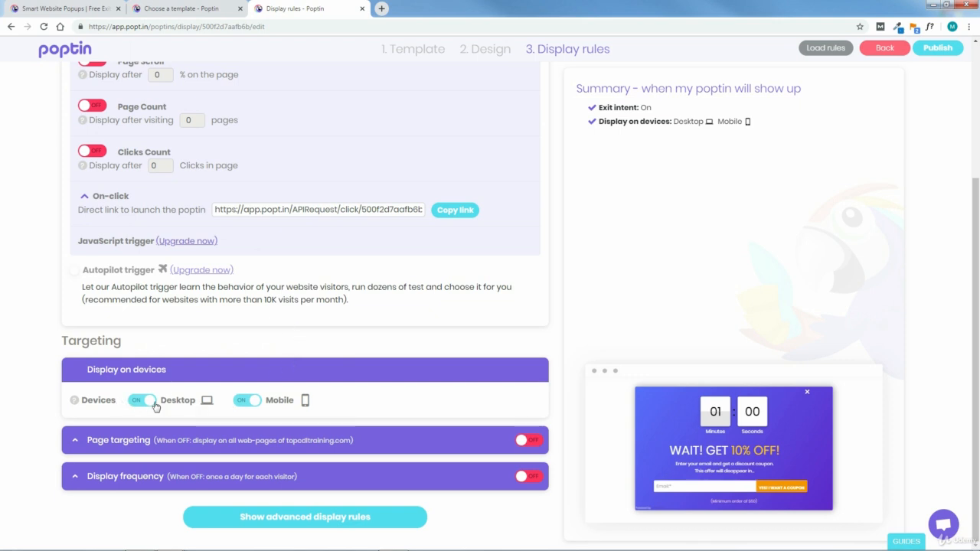
pyautogui.click(257, 402)
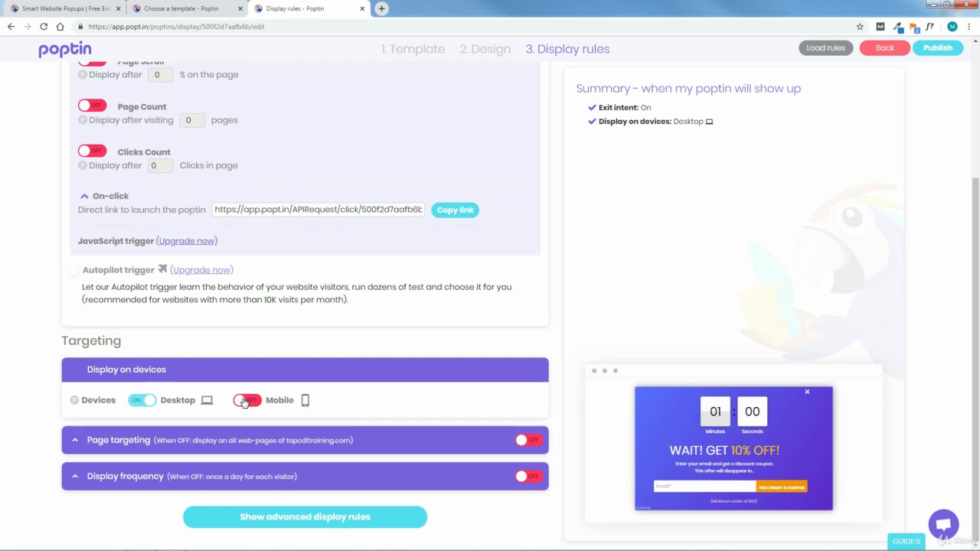
pyautogui.click(252, 402)
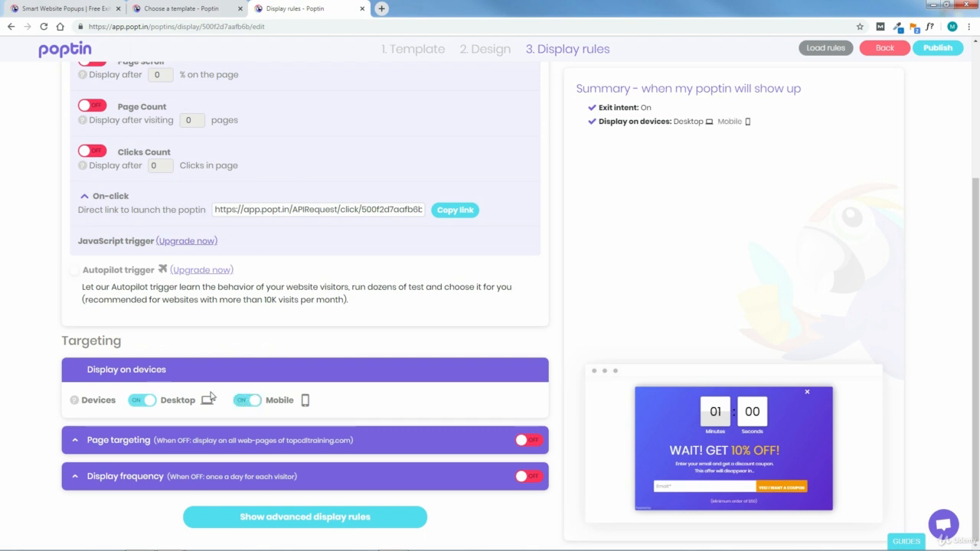
pyautogui.click(137, 403)
pyautogui.click(137, 404)
# Turn on display frequency and page targeting, check the URL condition choices, and turn both rules off again
pyautogui.click(529, 477)
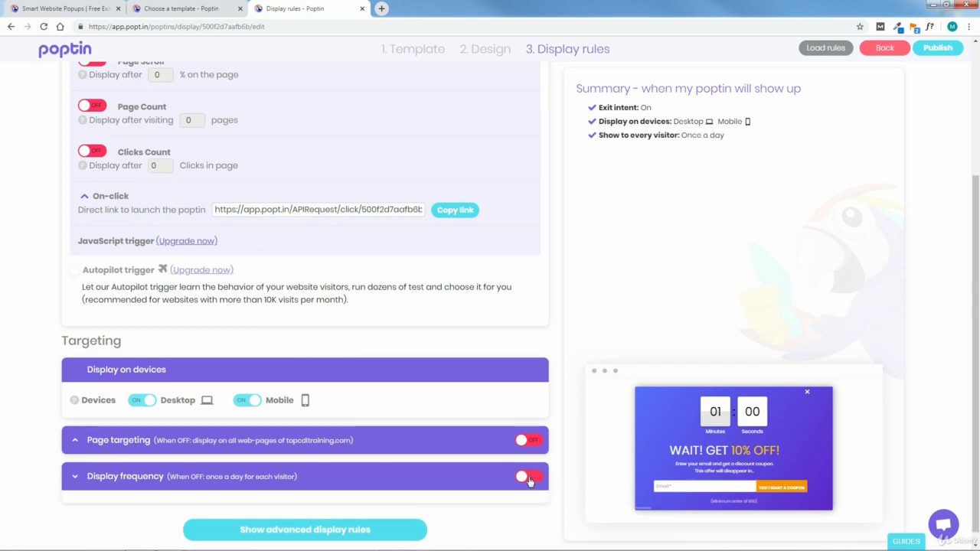
pyautogui.scroll(-2, 528, 459)
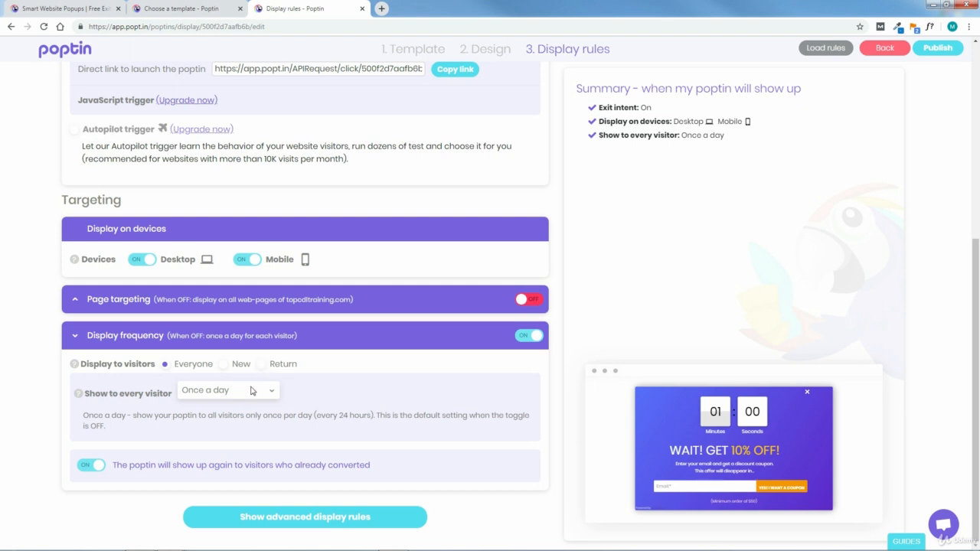
pyautogui.click(525, 301)
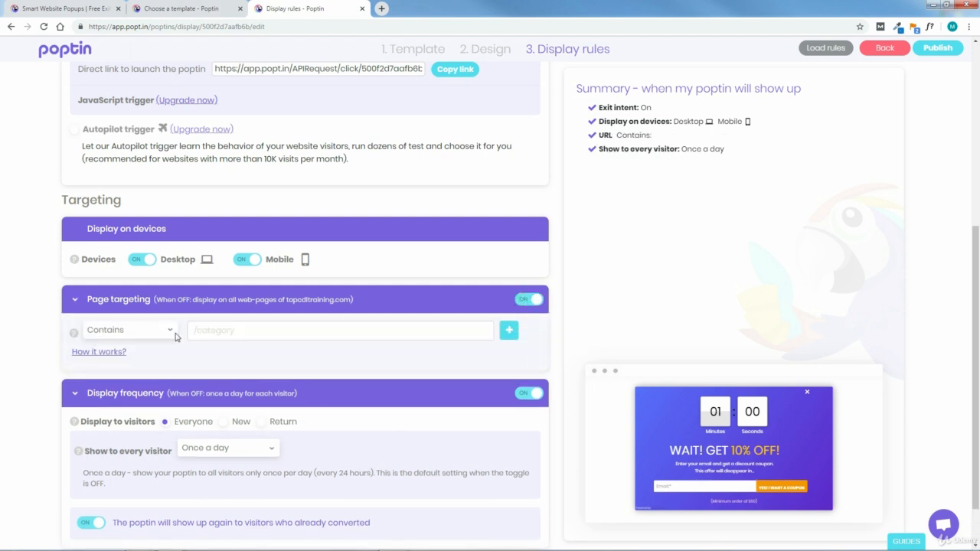
pyautogui.click(167, 336)
pyautogui.click(224, 355)
pyautogui.click(533, 300)
pyautogui.click(532, 394)
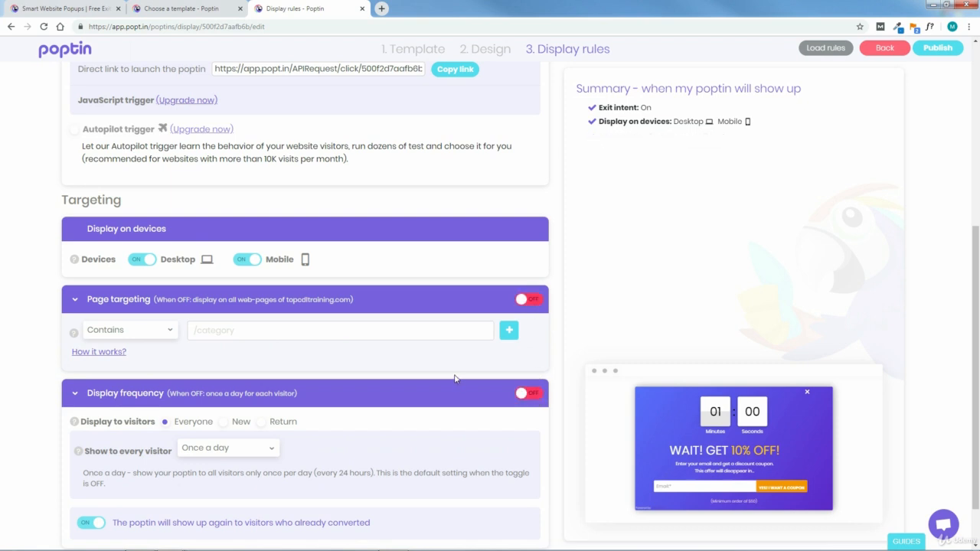
# Return to the design step, inspect the popup and its headline in the mobile view, and switch back to the desktop view
pyautogui.scroll(5, 978, 393)
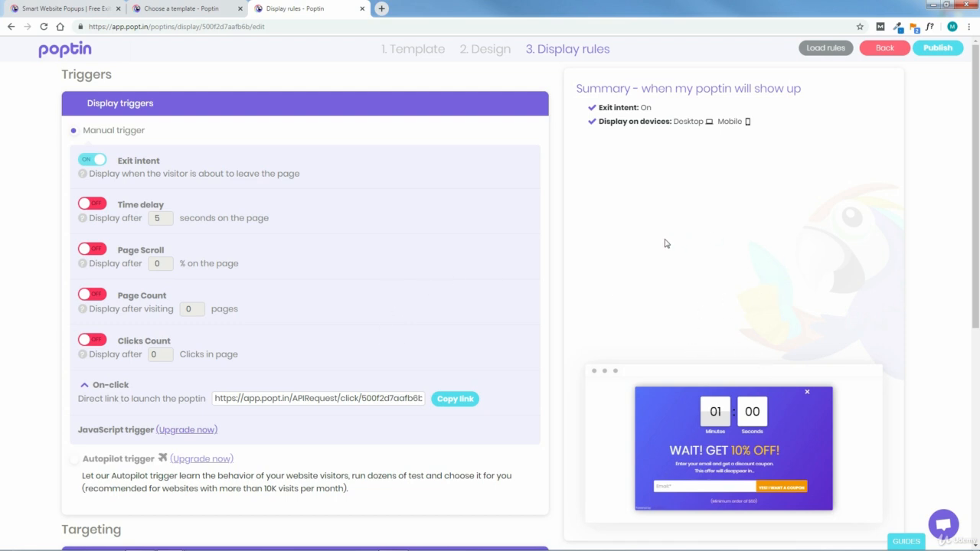
pyautogui.click(494, 50)
pyautogui.click(511, 308)
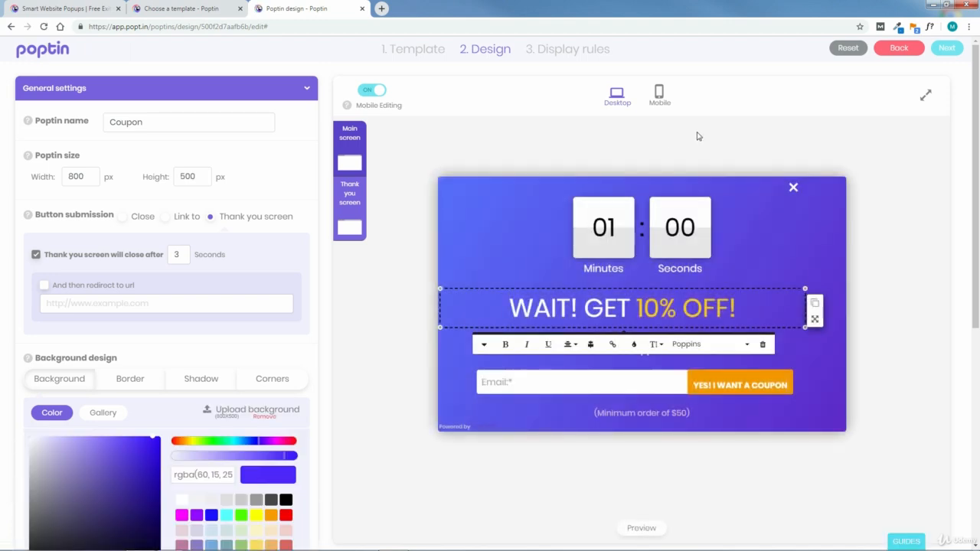
pyautogui.click(661, 101)
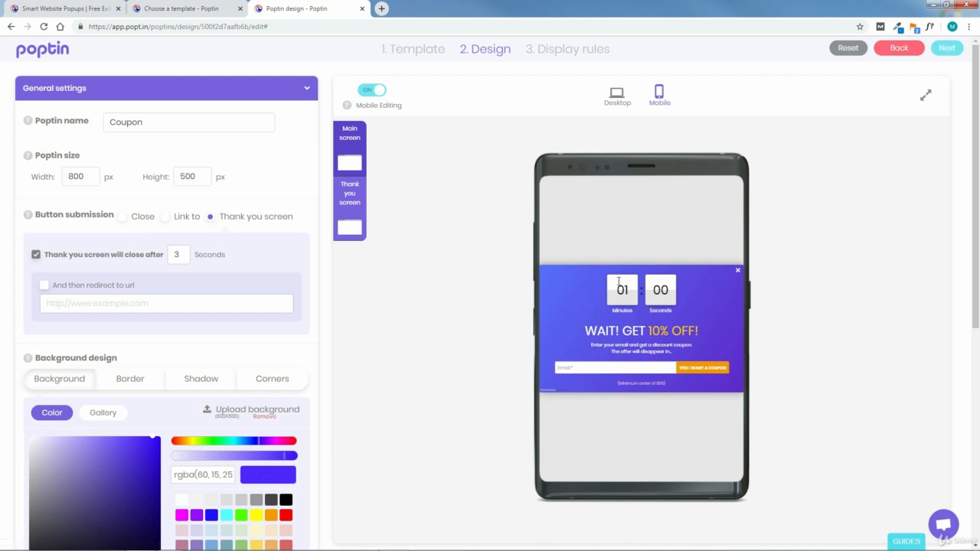
pyautogui.click(697, 330)
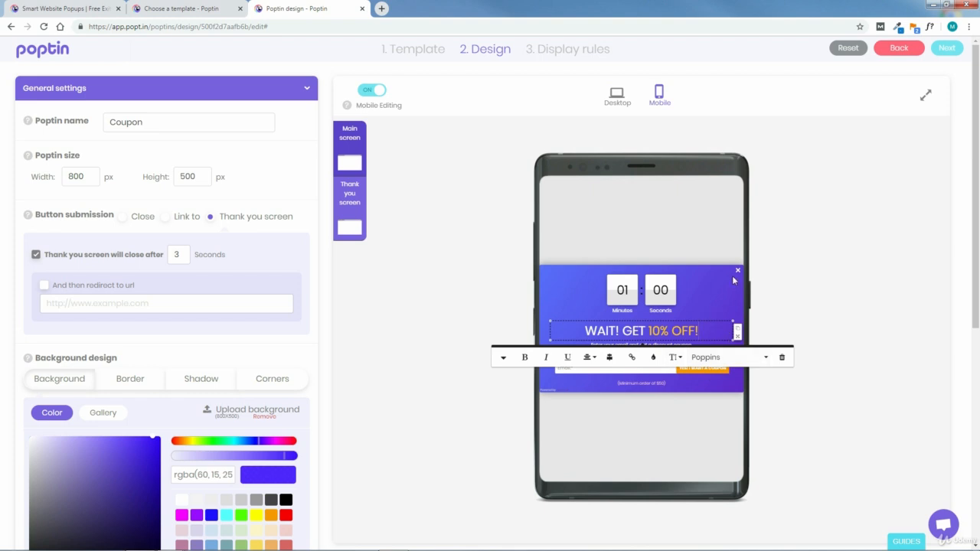
pyautogui.click(612, 100)
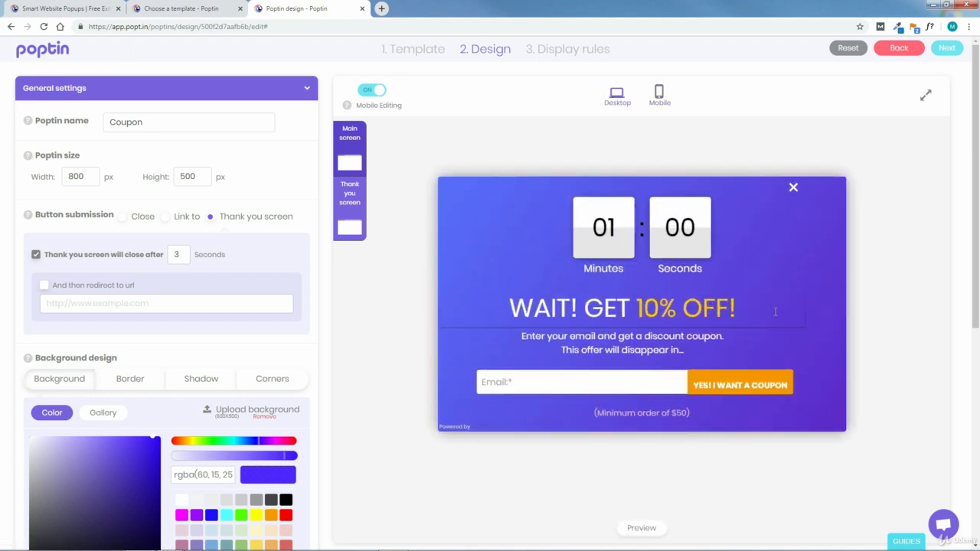
# Select "10% OFF!" in the headline, view the text color choices, and close them without changing the color
pyautogui.click(728, 317)
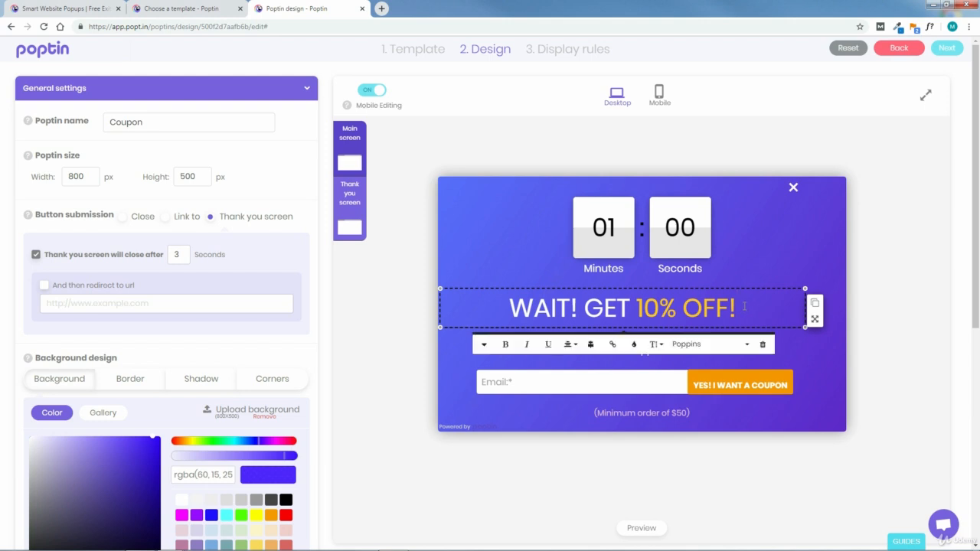
pyautogui.moveTo(736, 309); pyautogui.dragTo(638, 309)
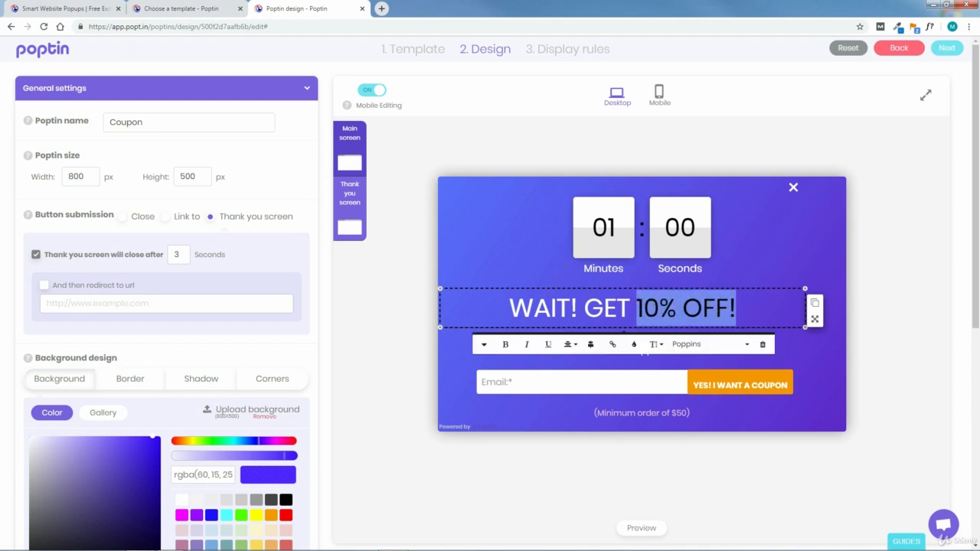
pyautogui.click(634, 344)
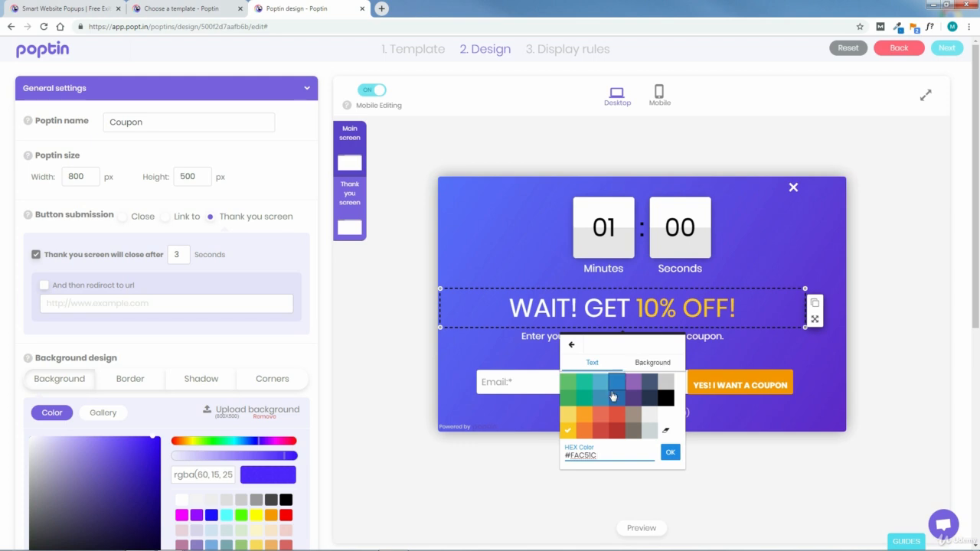
pyautogui.click(757, 348)
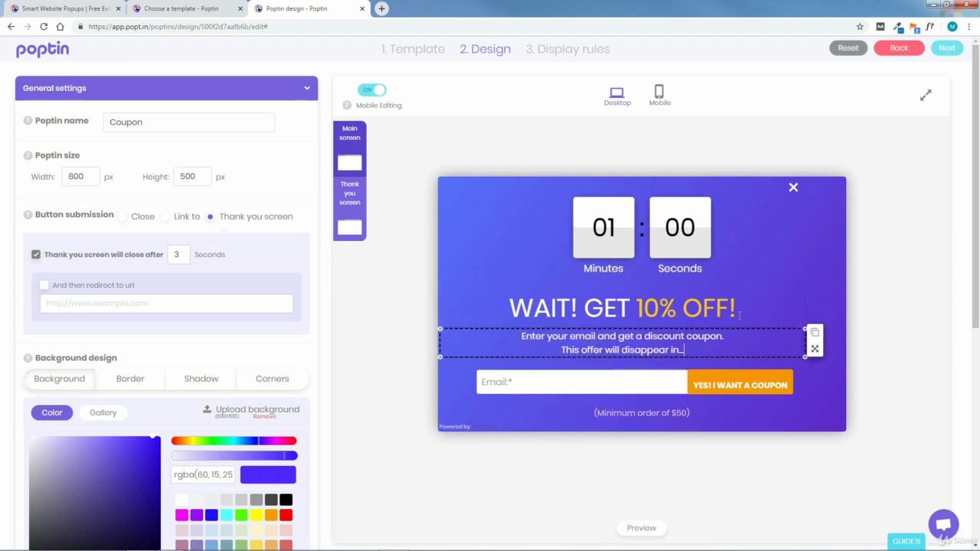
# Delete "OFF!" from the end of the popup headline, retype it as "OFF!", and select the description text below
pyautogui.click(738, 307)
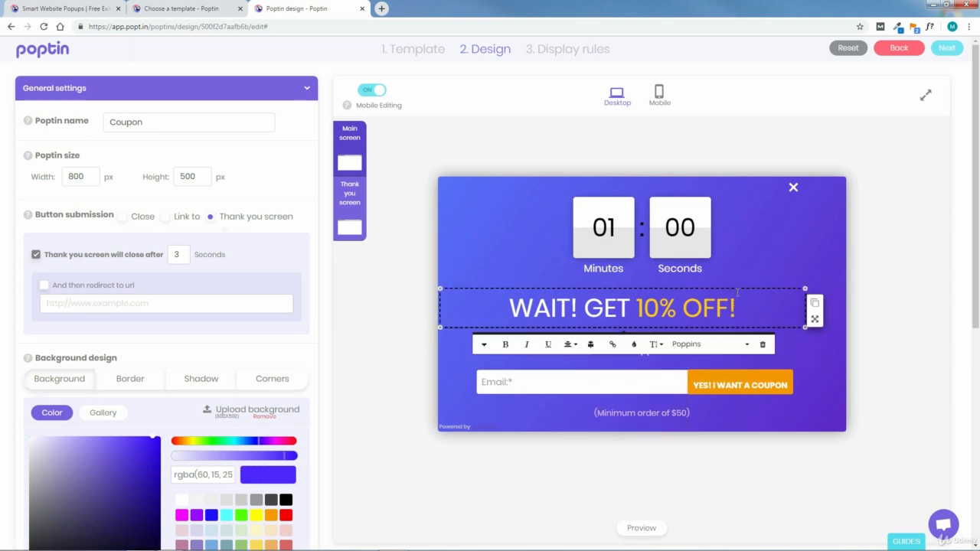
pyautogui.press('BackSpace')
pyautogui.press('BackSpace')
pyautogui.press('BackSpace')
pyautogui.press('BackSpace')
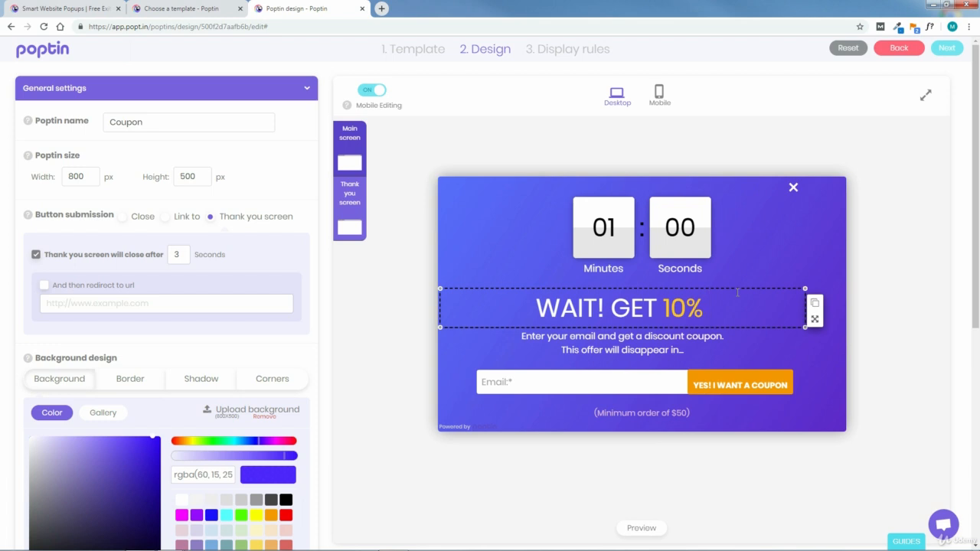
pyautogui.write('O')
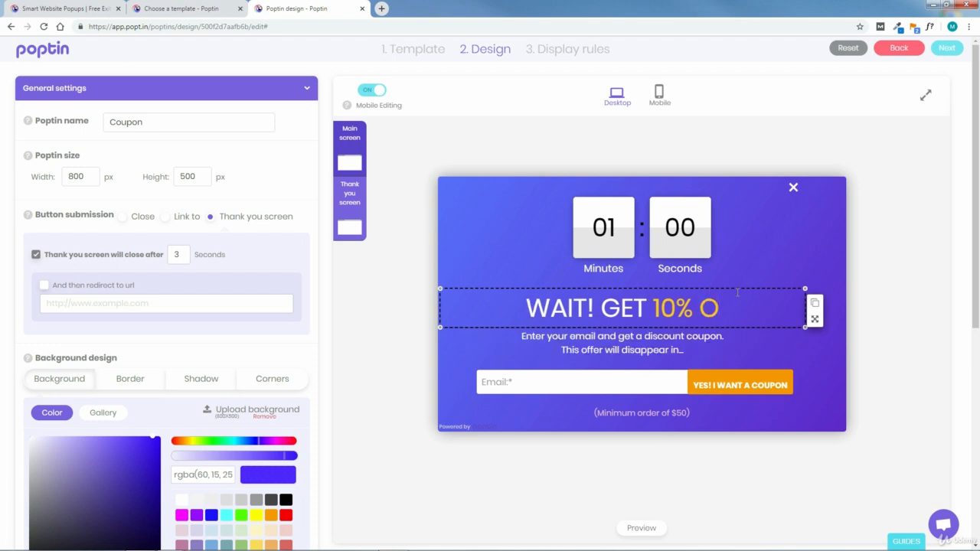
pyautogui.write('FF!')
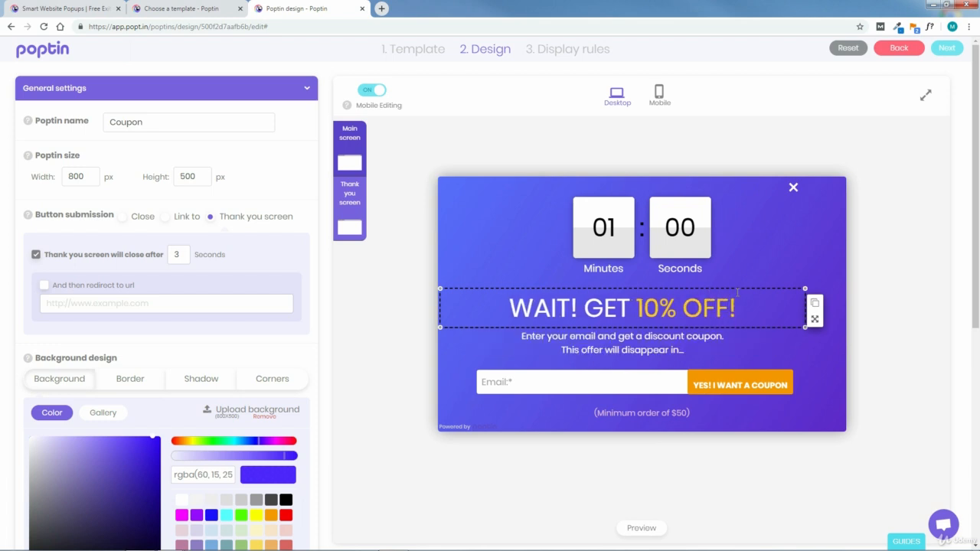
pyautogui.click(820, 378)
pyautogui.click(630, 342)
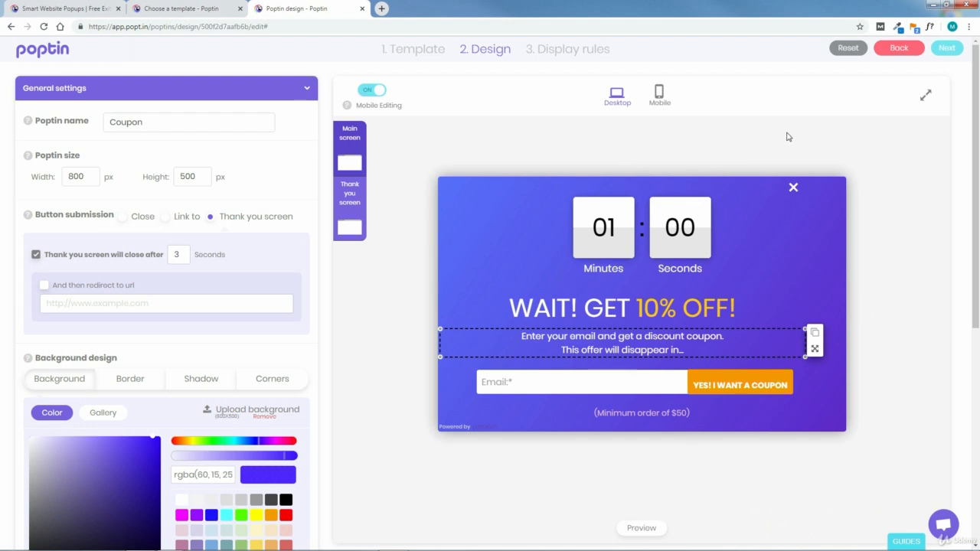
# Continue to the display rules and publish the Coupon popup with exit intent on for desktop and mobile
pyautogui.click(954, 51)
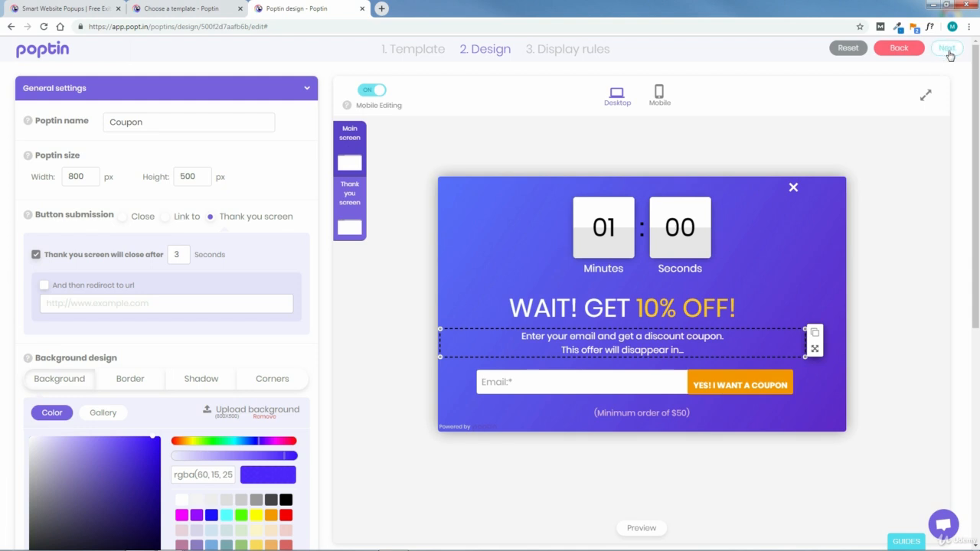
pyautogui.click(948, 50)
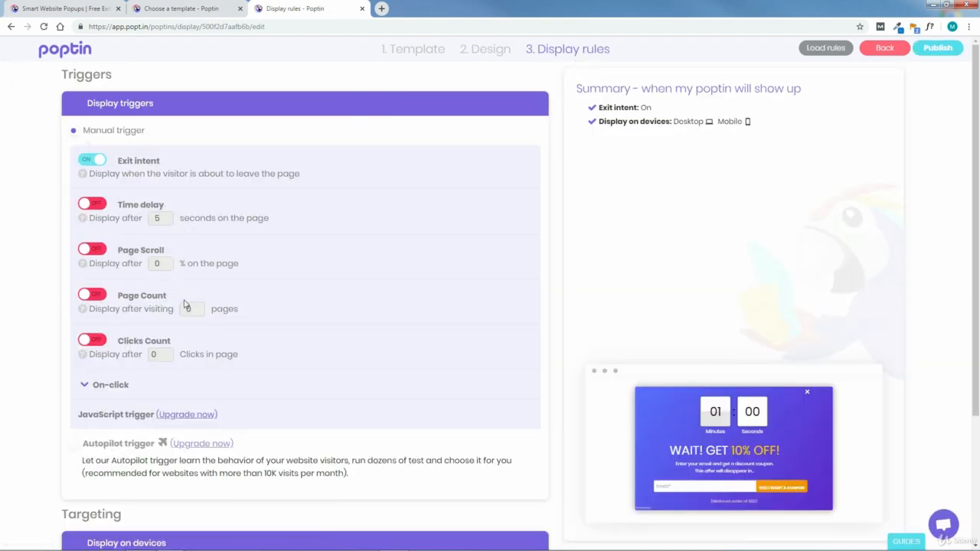
pyautogui.click(938, 49)
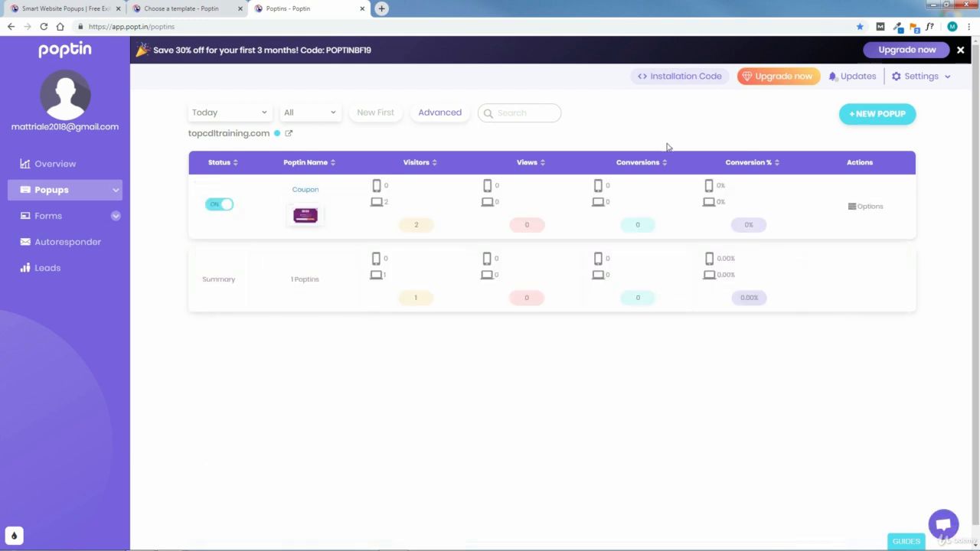
# Copy the Poptin installation code for any website and close the installation code window
pyautogui.click(685, 77)
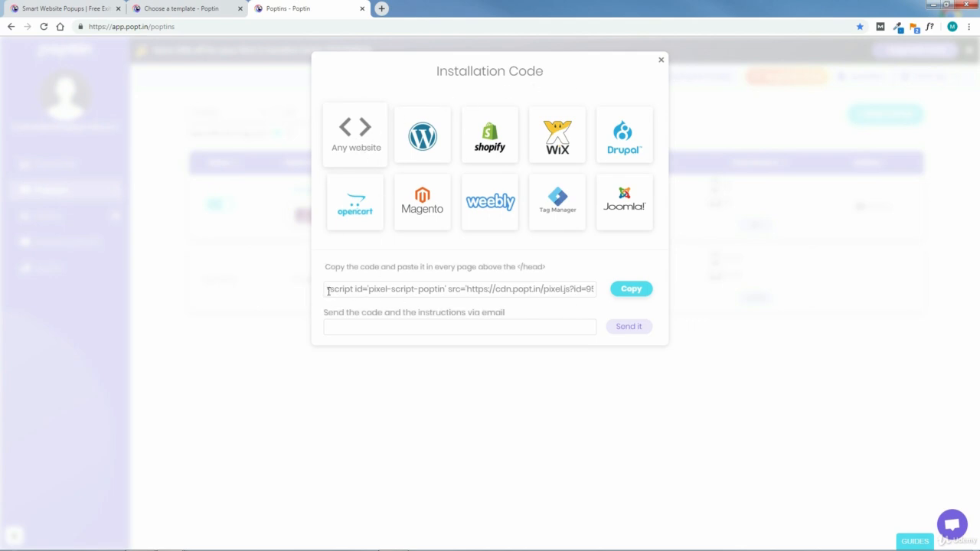
pyautogui.moveTo(328, 291); pyautogui.dragTo(610, 294)
pyautogui.click(613, 303)
pyautogui.click(629, 292)
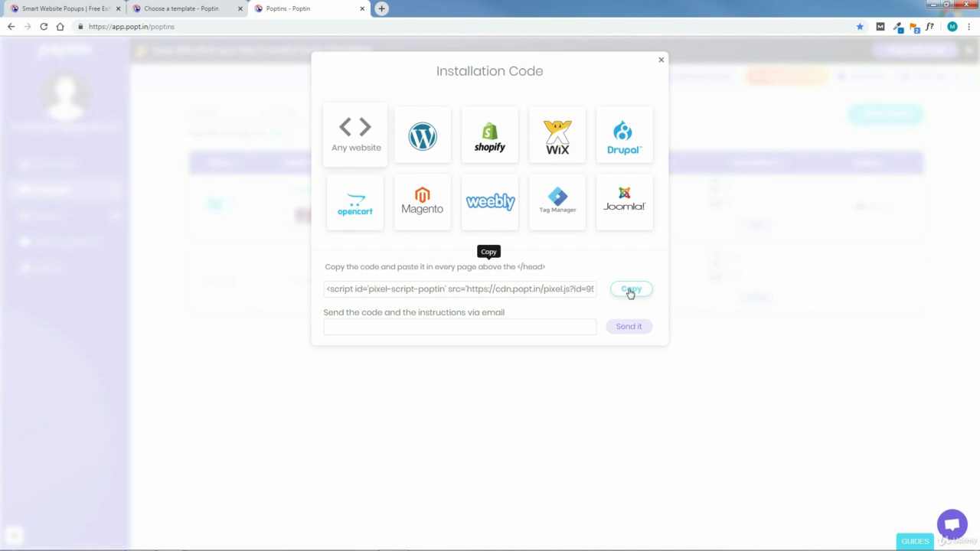
pyautogui.click(661, 60)
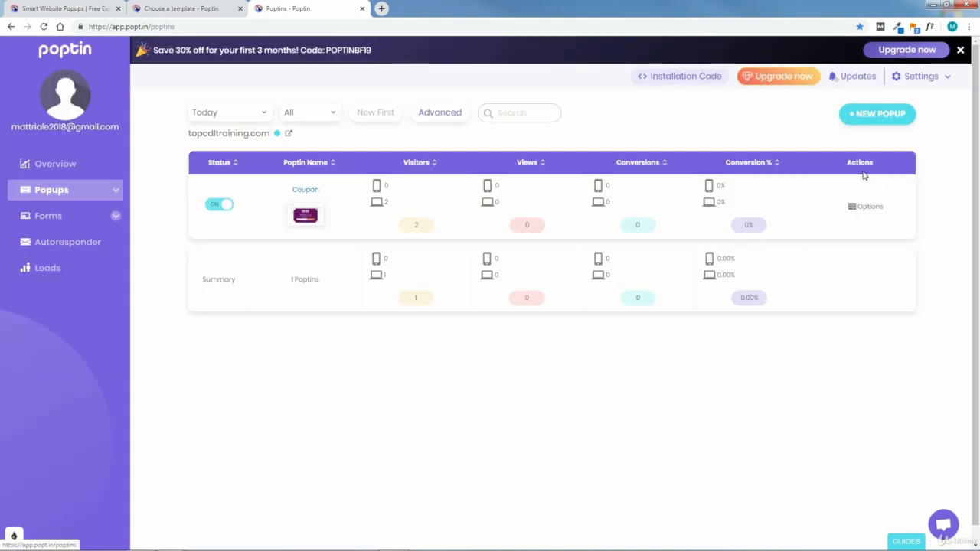
pyautogui.moveTo(877, 214)
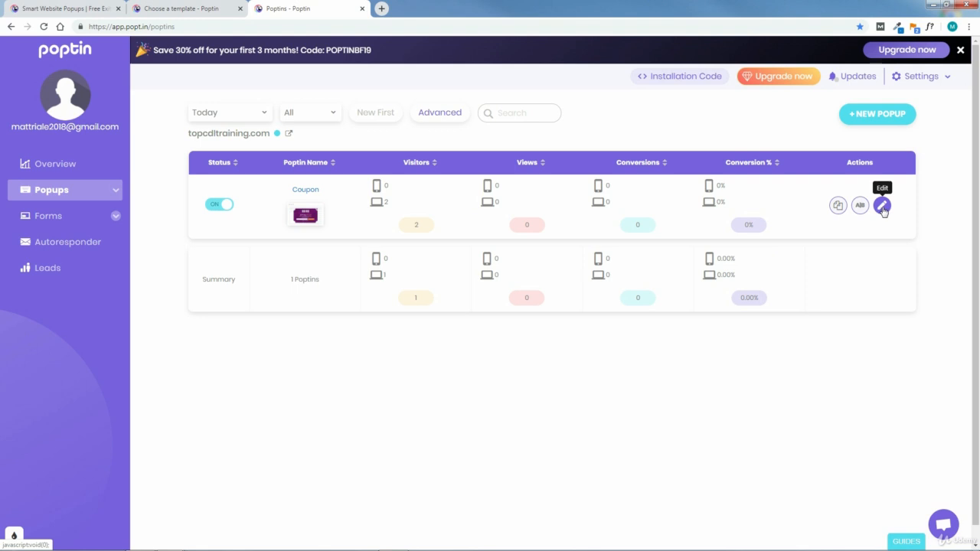
pyautogui.click(883, 207)
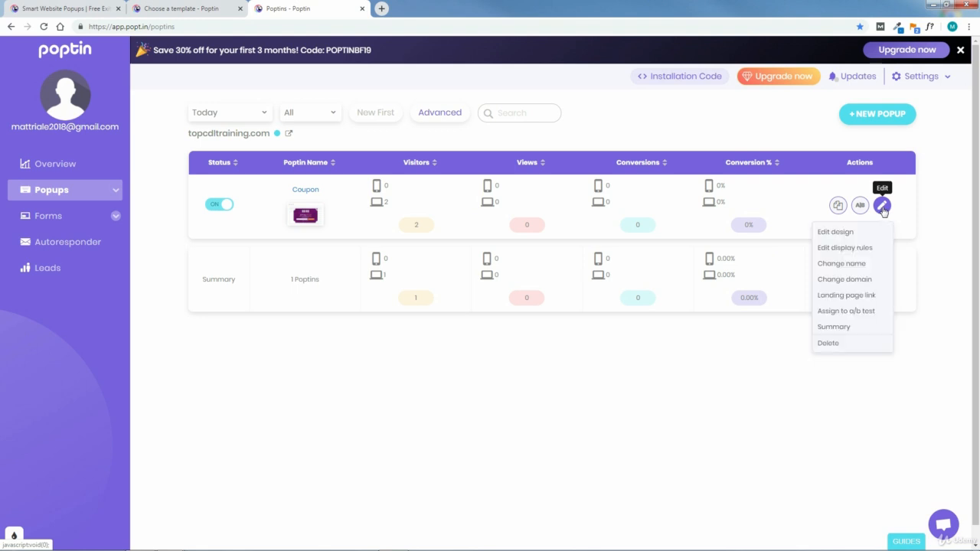
pyautogui.click(852, 282)
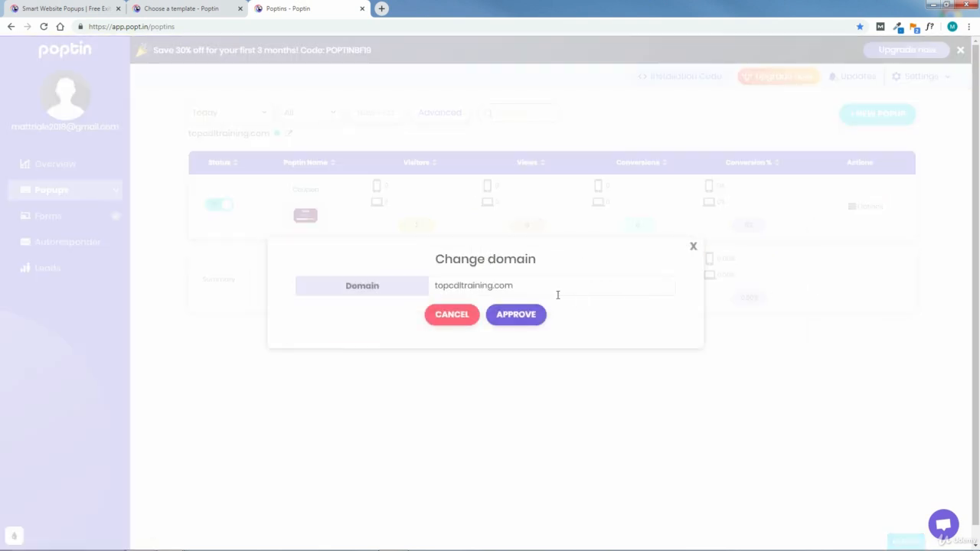
pyautogui.moveTo(536, 285); pyautogui.dragTo(410, 294)
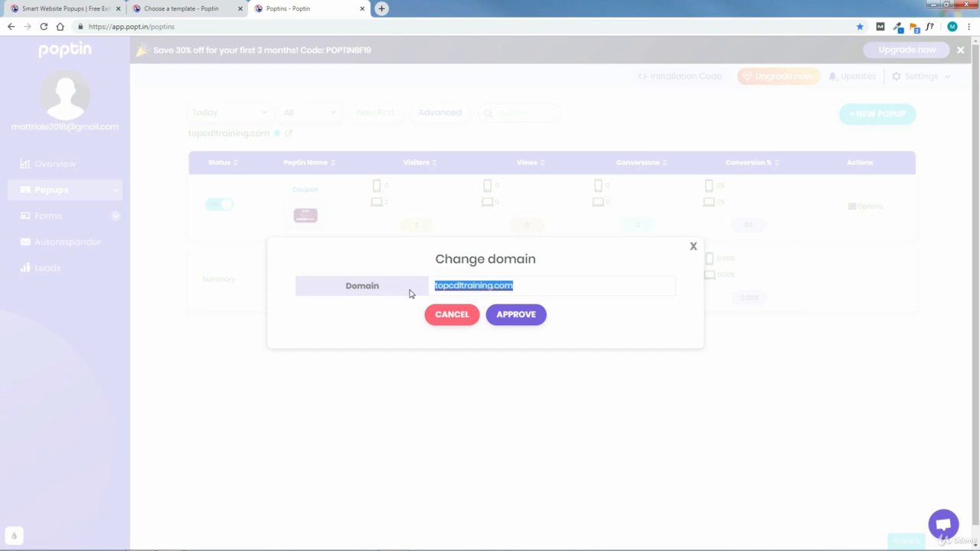
pyautogui.press('BackSpace')
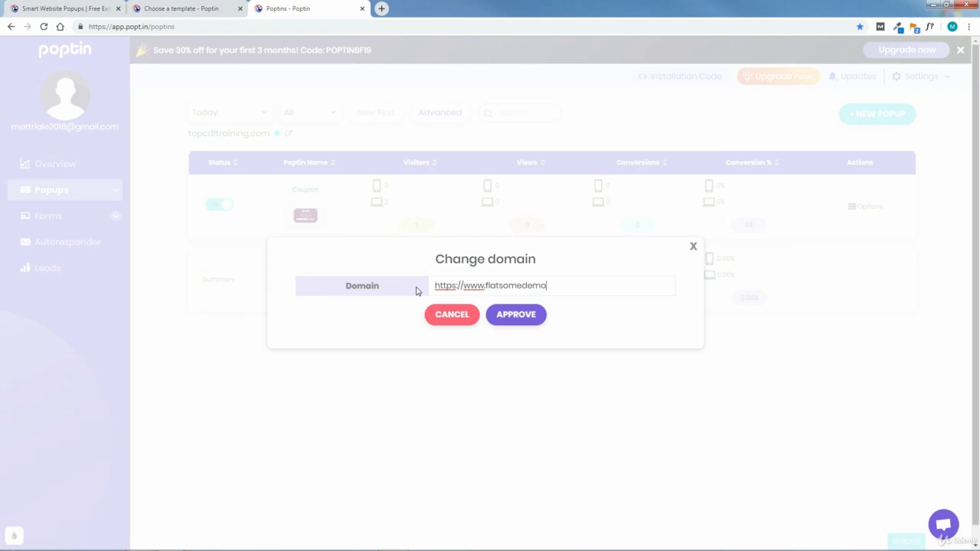
pyautogui.write('.com')
pyautogui.moveTo(565, 286); pyautogui.dragTo(404, 289)
pyautogui.click(621, 318)
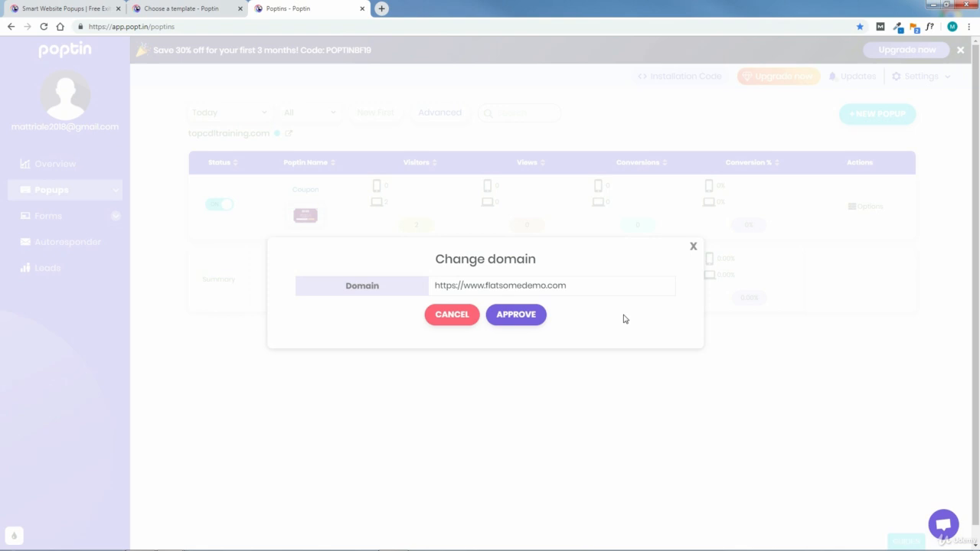
pyautogui.click(517, 315)
pyautogui.click(522, 333)
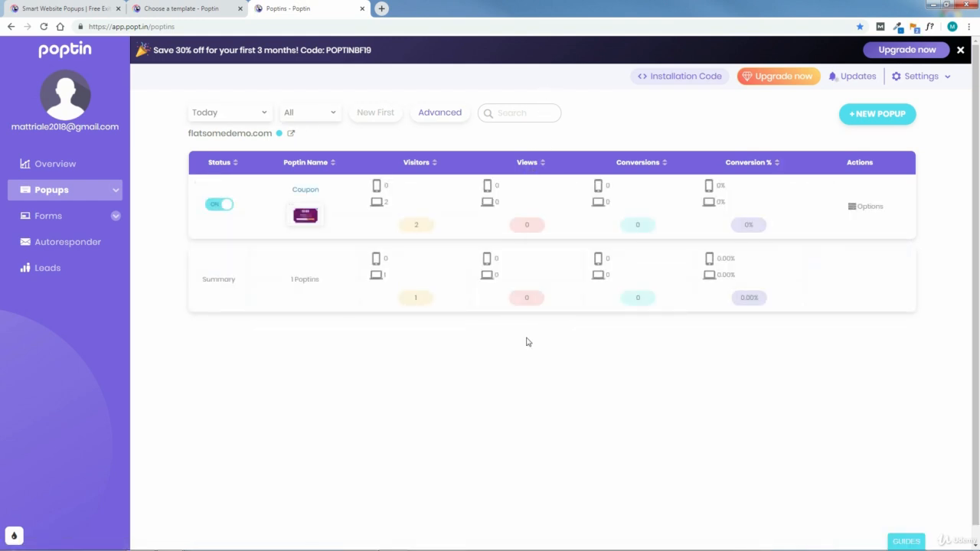
# Switch to the Chic Express site window and open the Flatsome theme's advanced Global Settings
pyautogui.moveTo(326, 544)
pyautogui.moveTo(170, 542)
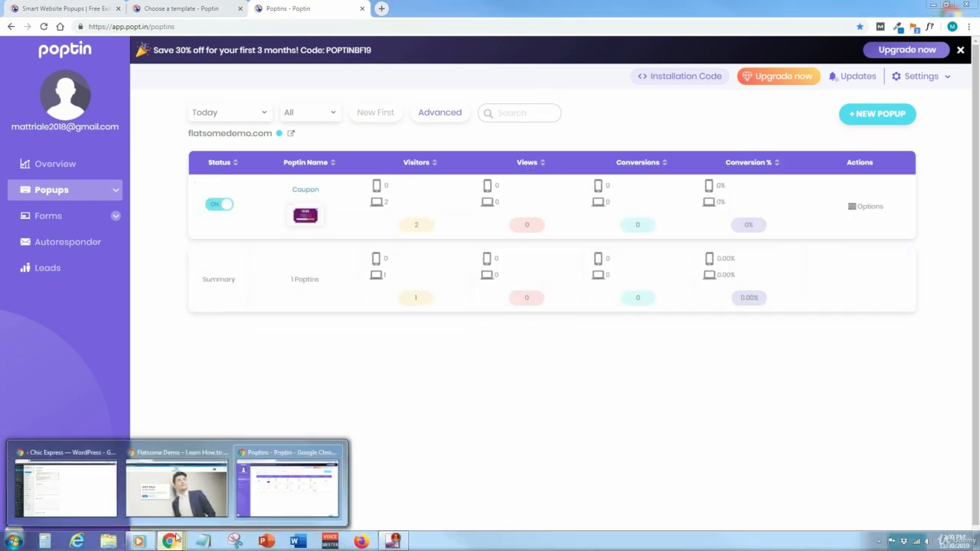
pyautogui.click(194, 485)
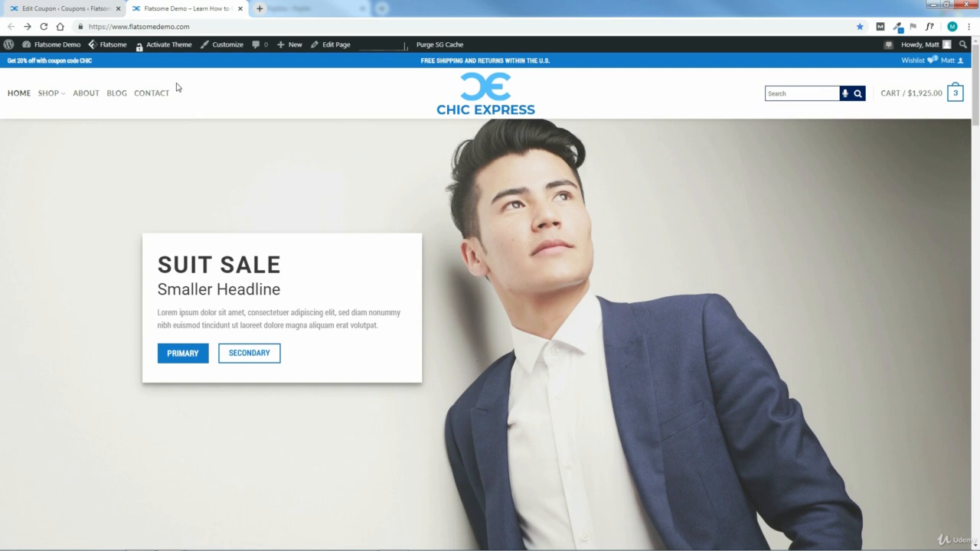
pyautogui.moveTo(111, 48)
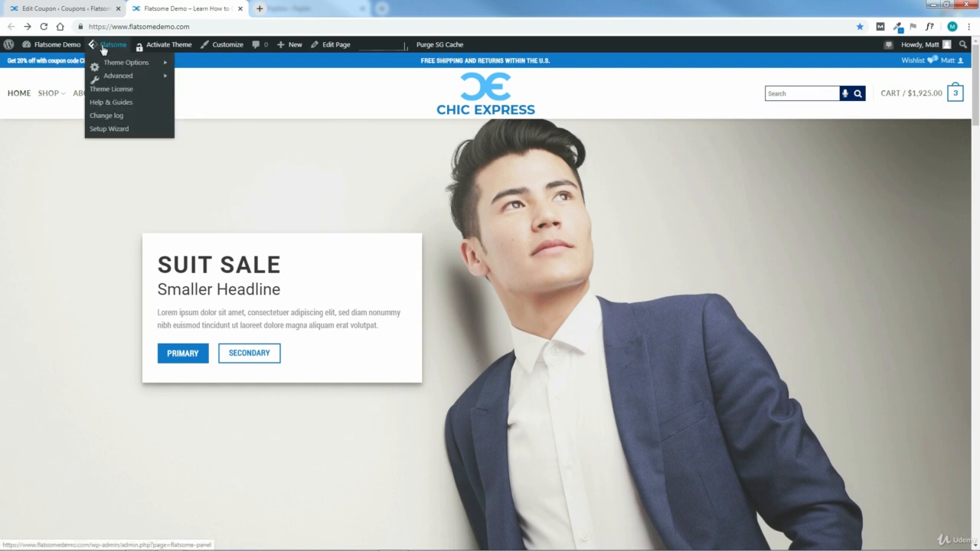
pyautogui.moveTo(112, 77)
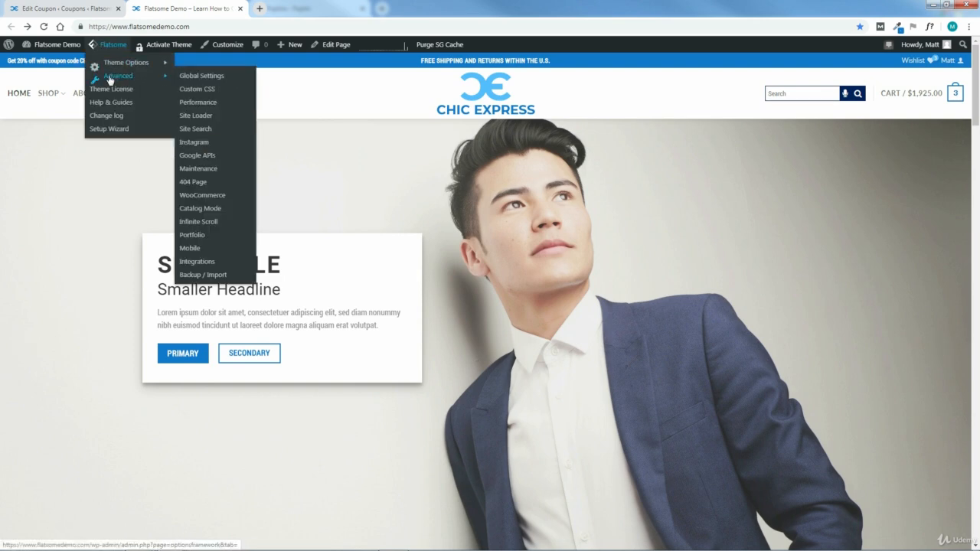
pyautogui.click(203, 78)
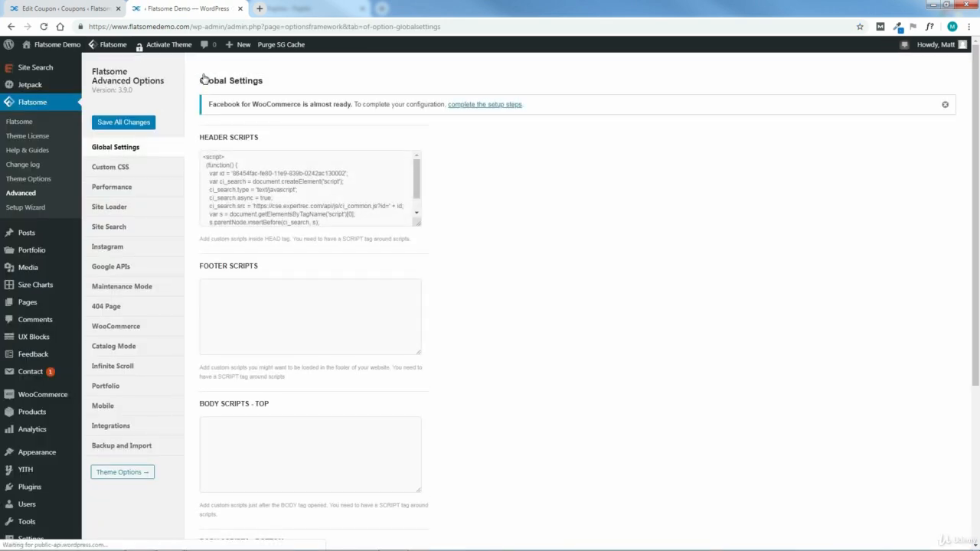
# Paste the copied Poptin script at the top of the header scripts, above the existing script, and save all changes
pyautogui.click(202, 159)
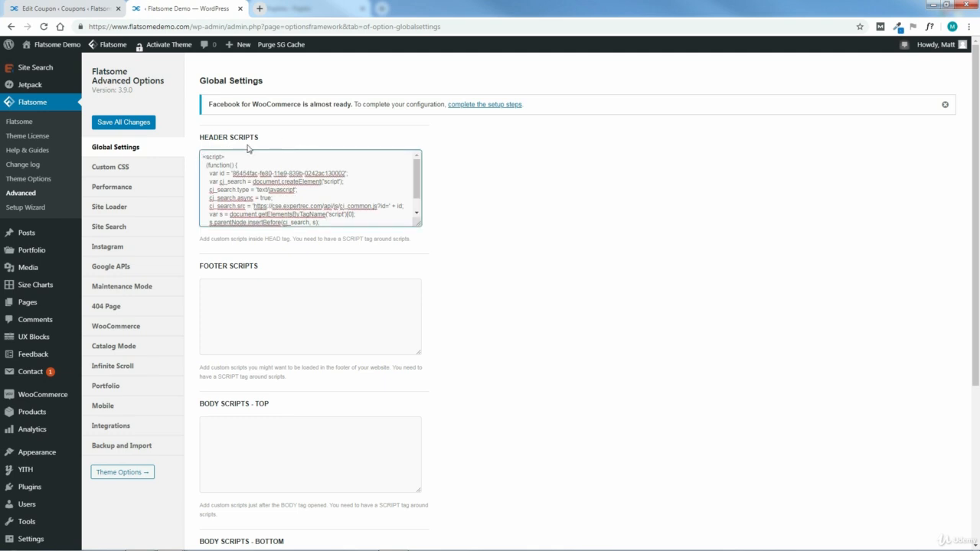
pyautogui.press('Return')
pyautogui.press('Return')
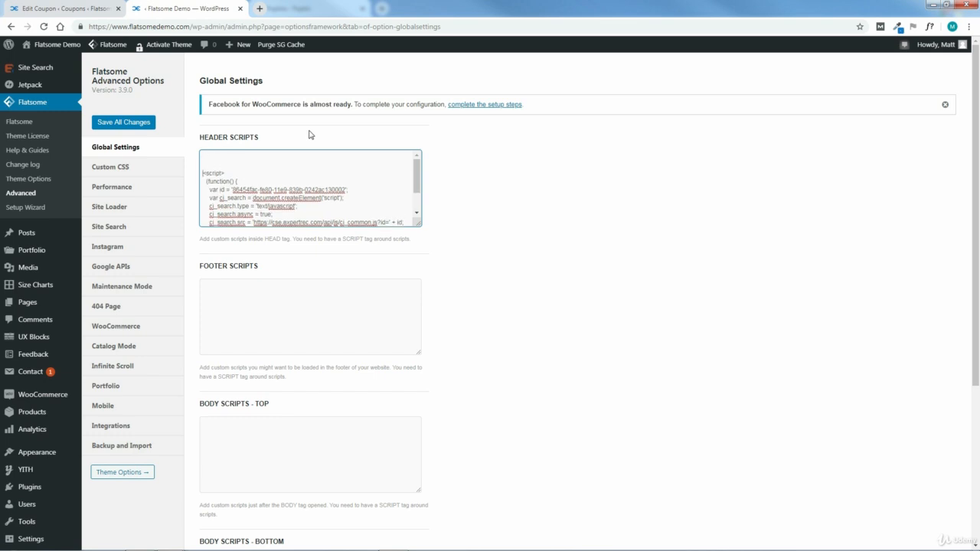
pyautogui.rightClick(222, 158)
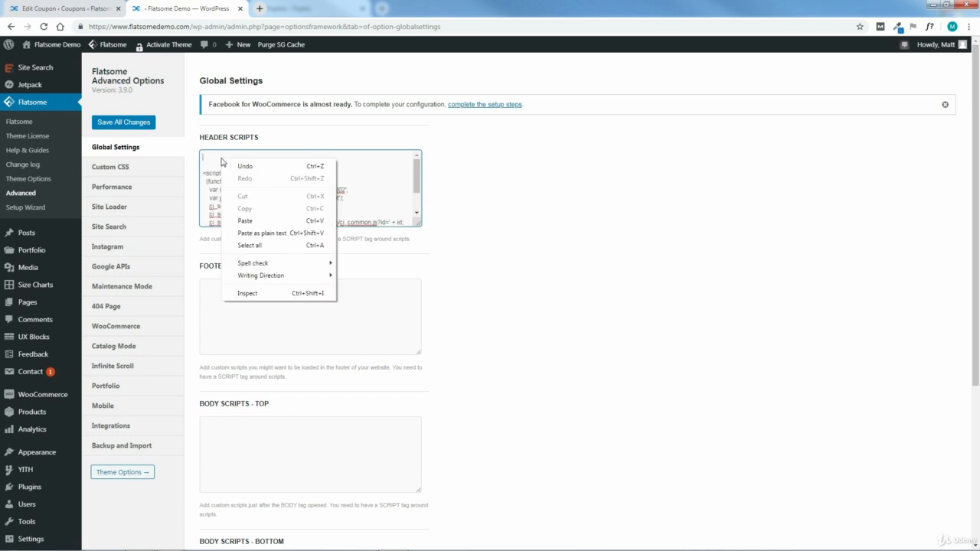
pyautogui.click(245, 222)
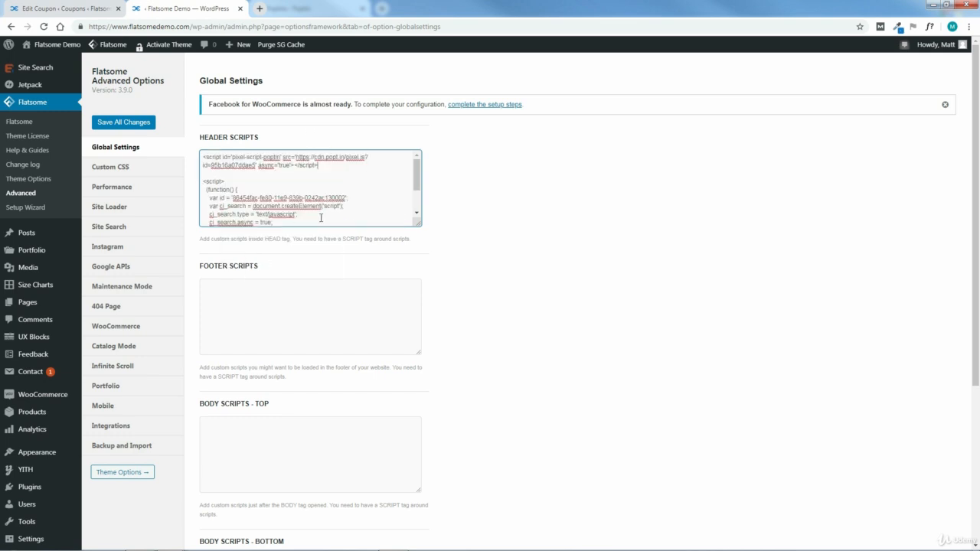
pyautogui.moveTo(317, 165); pyautogui.dragTo(176, 158)
pyautogui.click(361, 177)
pyautogui.moveTo(978, 191); pyautogui.dragTo(978, 340)
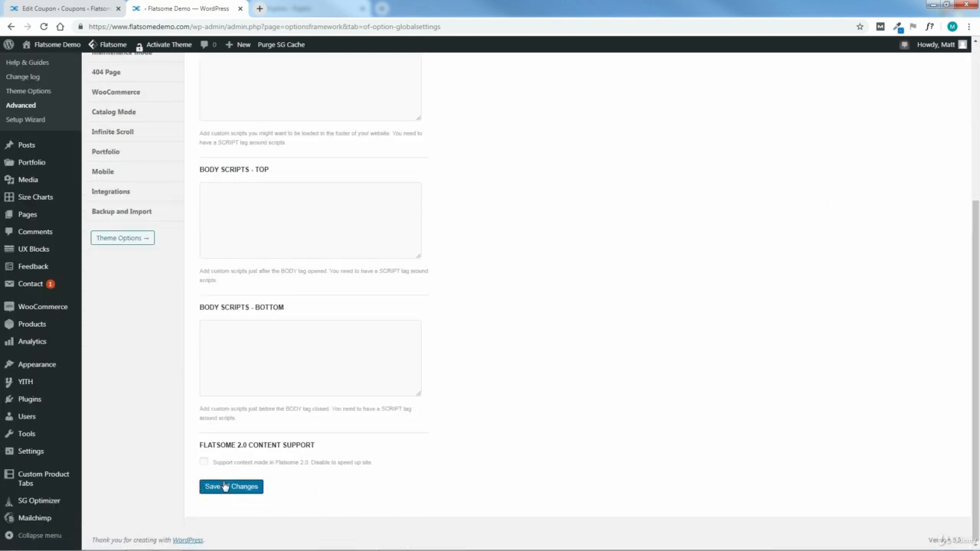
pyautogui.click(235, 489)
pyautogui.scroll(3, 536, 153)
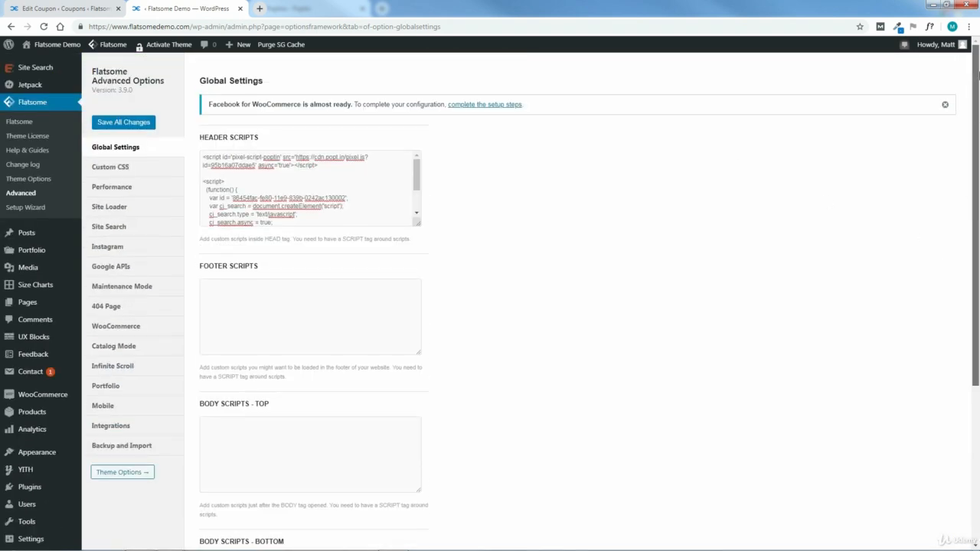
# Open the Chic Express storefront in a new tab, advance the homepage slider, and check the coupon popup on the live site
pyautogui.moveTo(52, 49)
pyautogui.rightClick(39, 67)
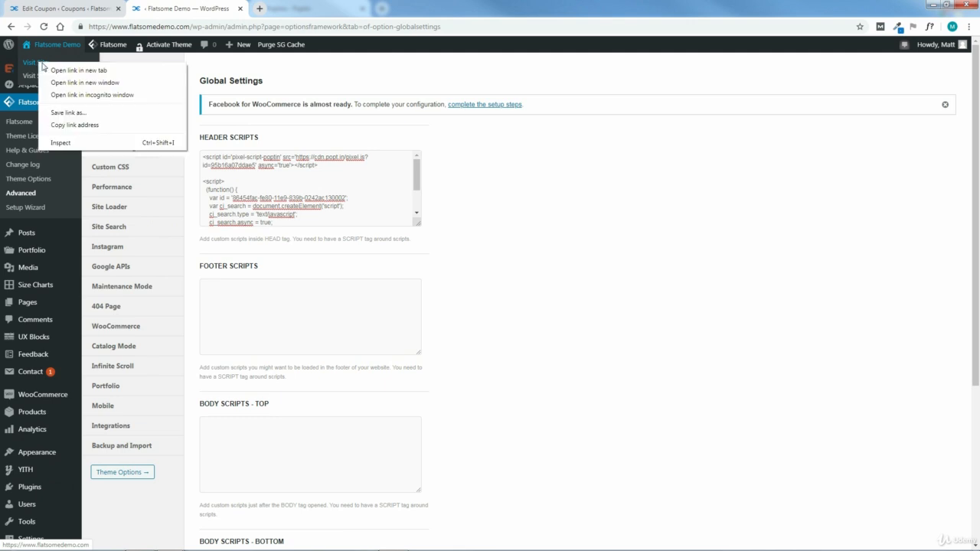
pyautogui.click(60, 69)
pyautogui.click(294, 7)
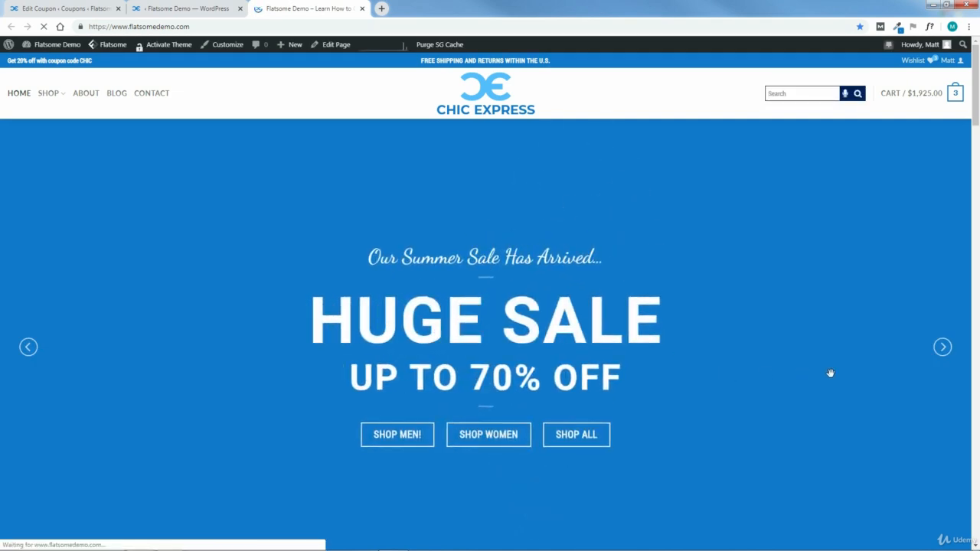
pyautogui.click(944, 350)
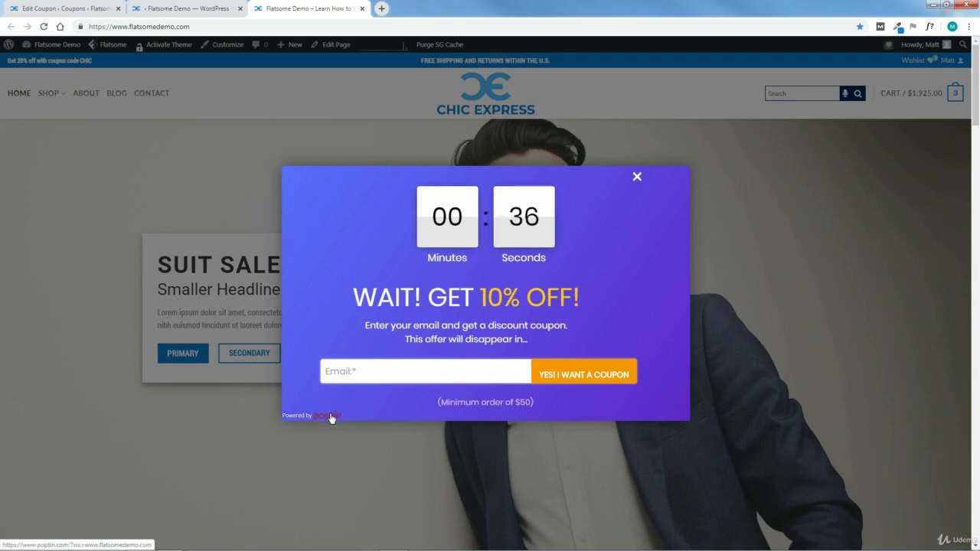
# Switch back to Poptin, open the Coupon popup's design for editing, and examine its "Powered by" label and the available element settings
pyautogui.moveTo(388, 549)
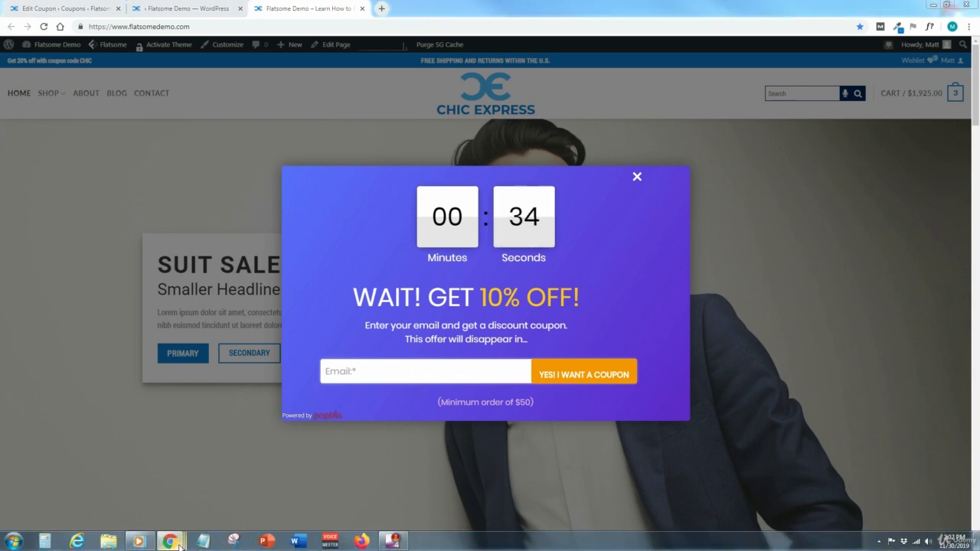
pyautogui.moveTo(170, 542)
pyautogui.click(294, 479)
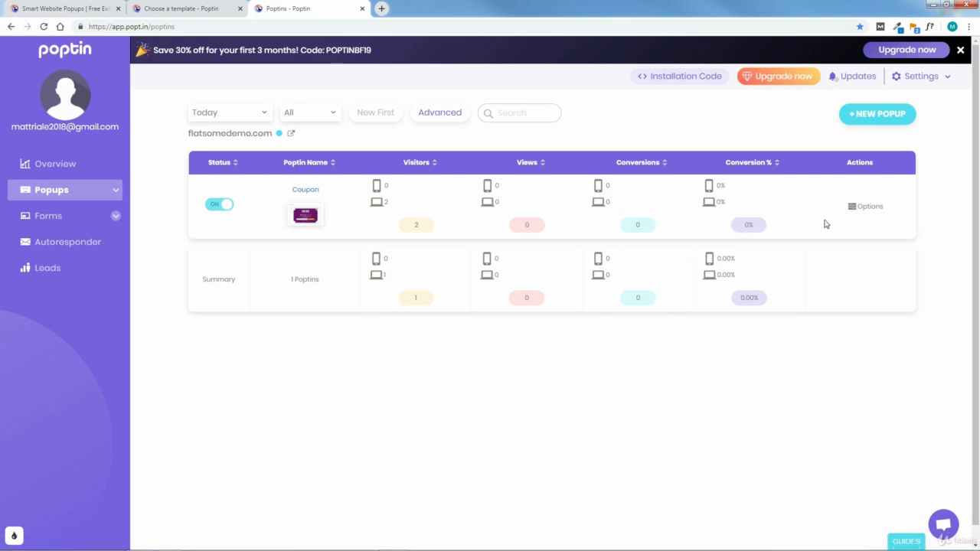
pyautogui.click(883, 206)
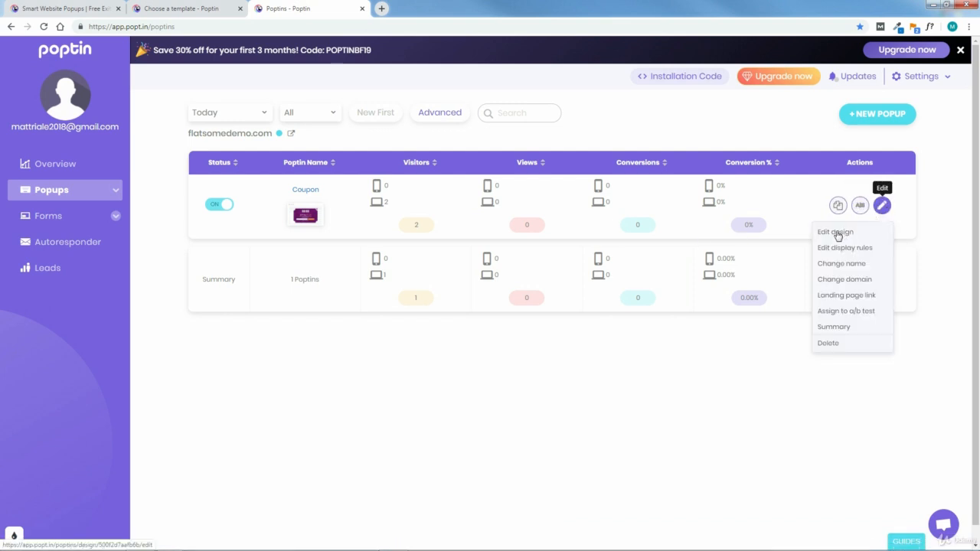
pyautogui.click(835, 231)
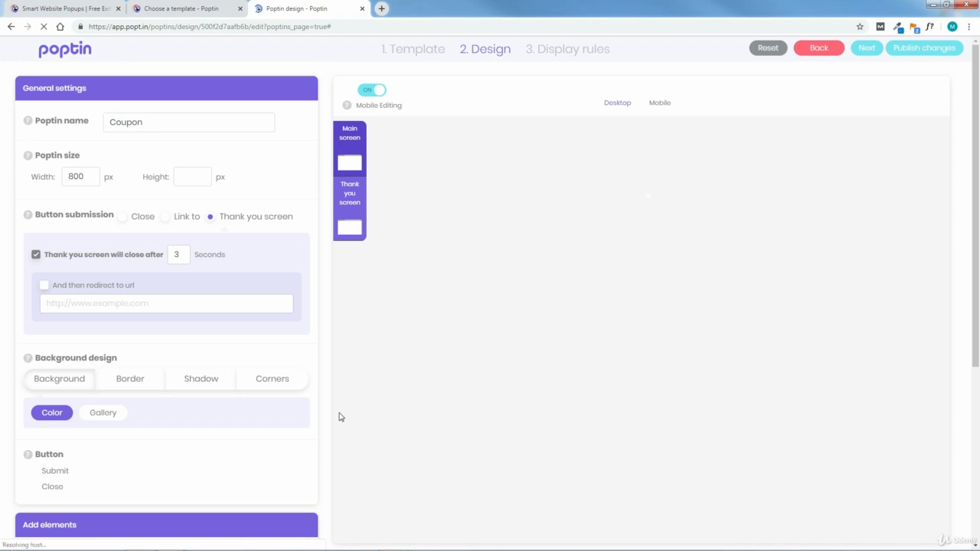
pyautogui.moveTo(977, 203); pyautogui.dragTo(978, 397)
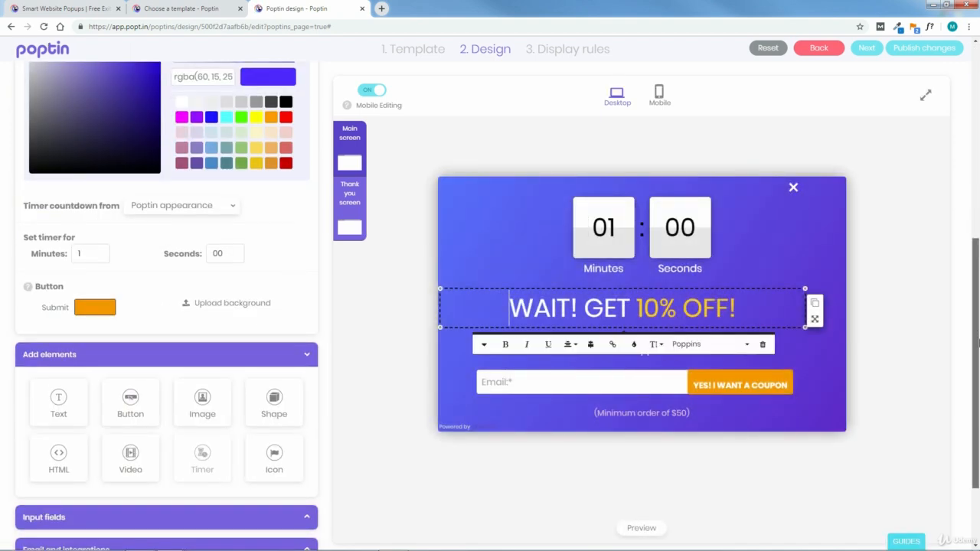
pyautogui.click(492, 427)
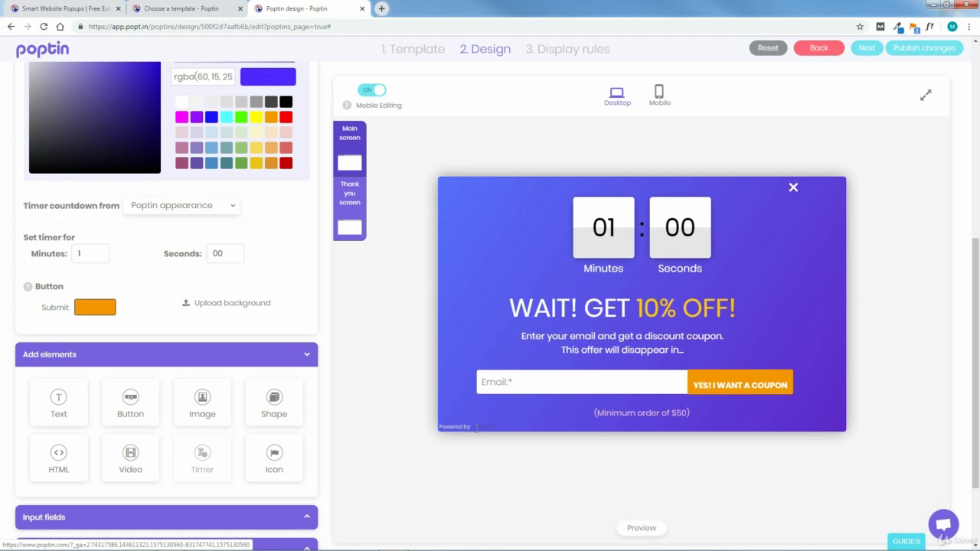
pyautogui.moveTo(976, 293); pyautogui.dragTo(978, 346)
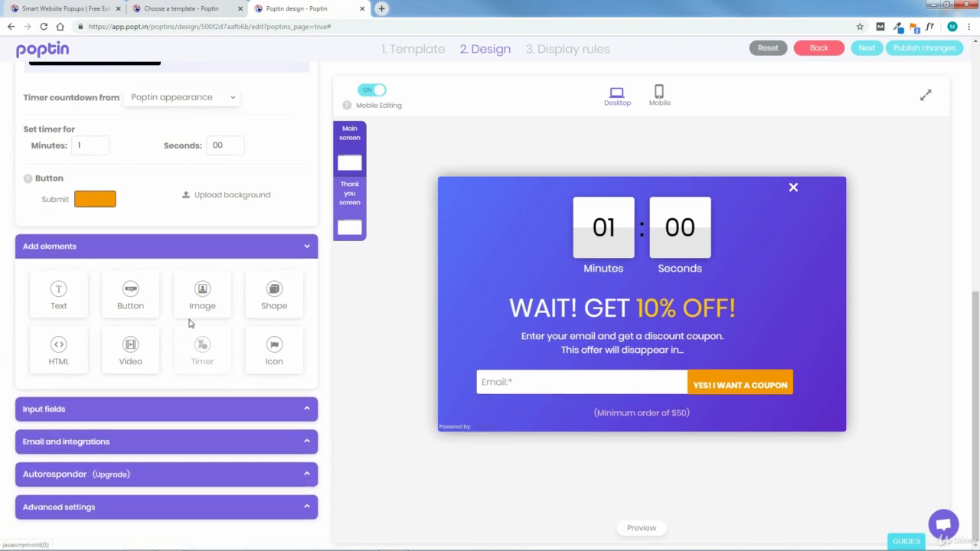
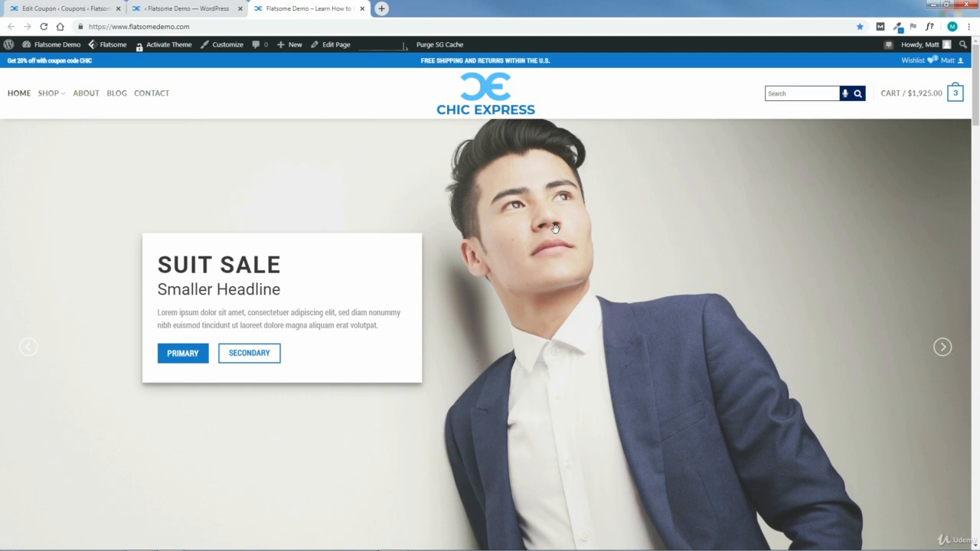
# Close the spare WordPress admin tab and return to the tab with the coupon being edited
pyautogui.click(171, 11)
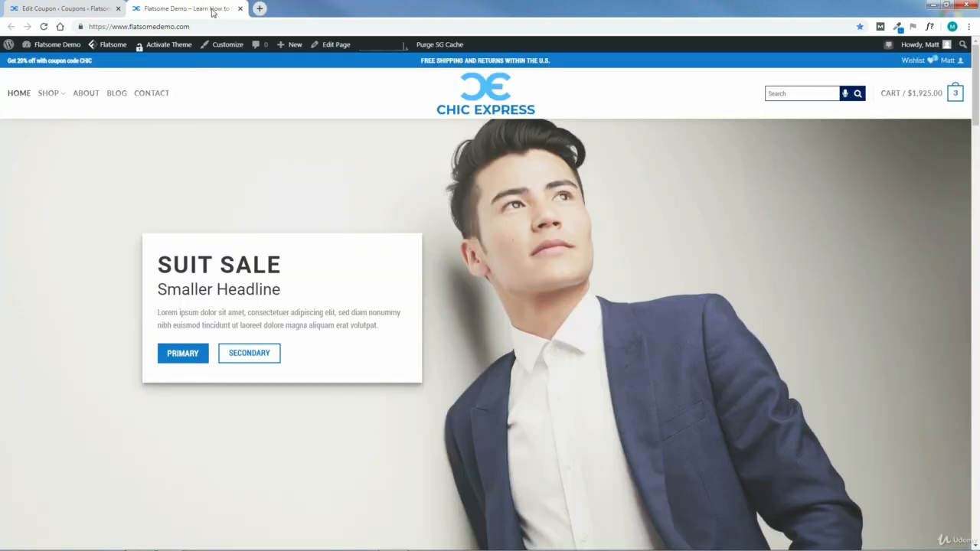
pyautogui.click(239, 9)
pyautogui.click(75, 4)
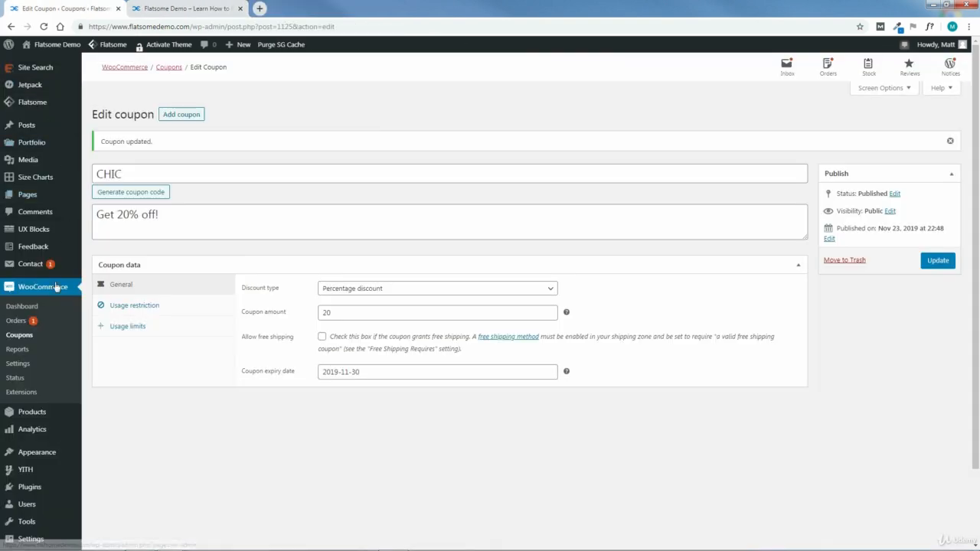
# Open the page for adding new plugins and search the plugin directory for "chatbot"
pyautogui.moveTo(29, 485)
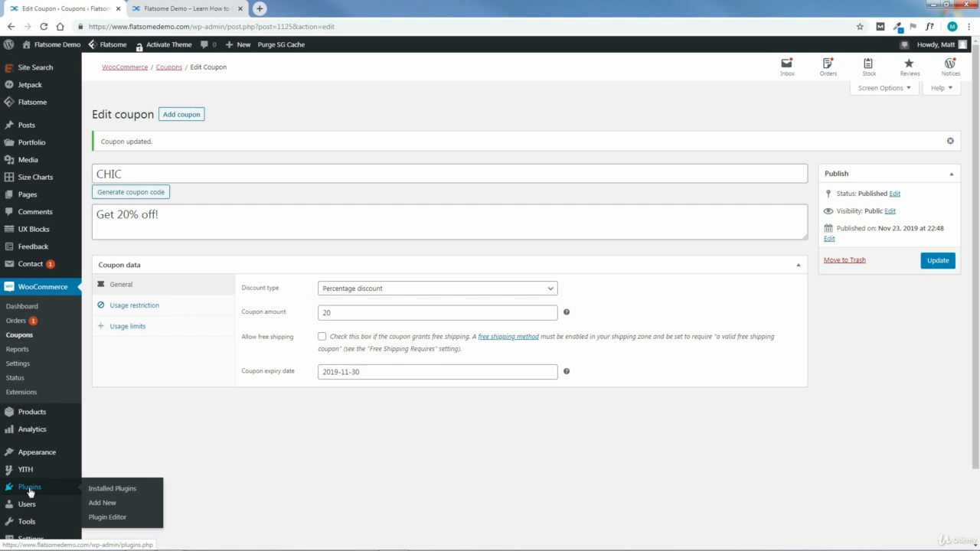
pyautogui.click(103, 504)
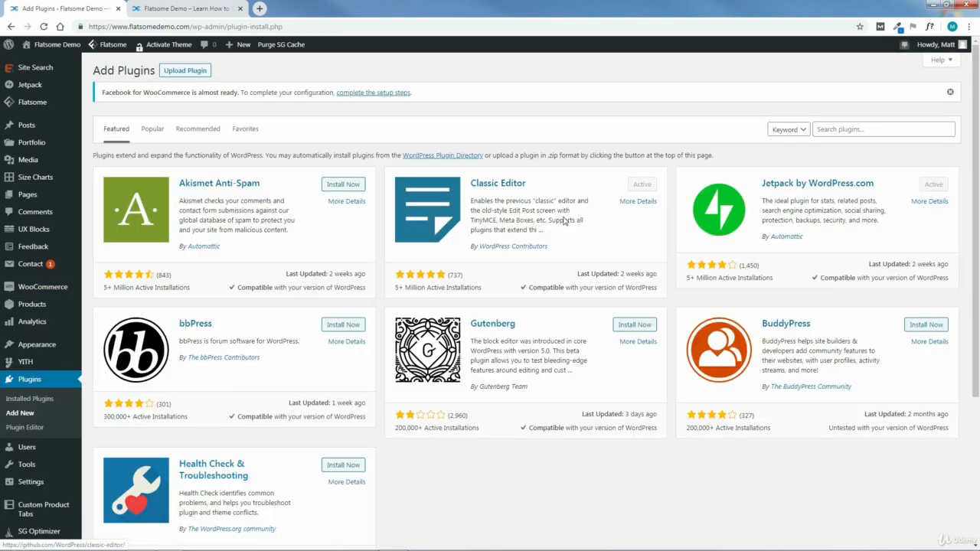
pyautogui.click(866, 129)
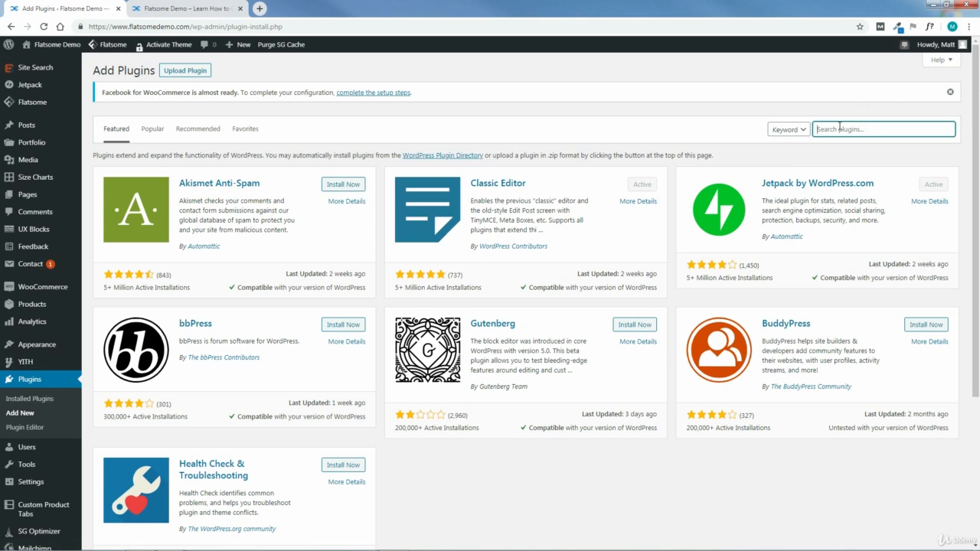
pyautogui.write('chatbot')
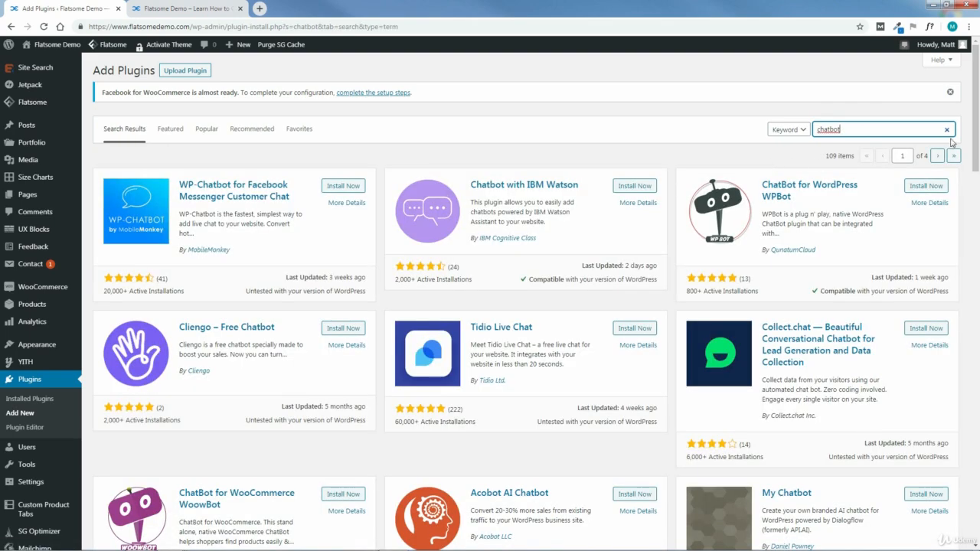
# Install and activate the ChatBot for WooCommerce WoowBot plugin from the search results
pyautogui.moveTo(976, 107); pyautogui.dragTo(977, 207)
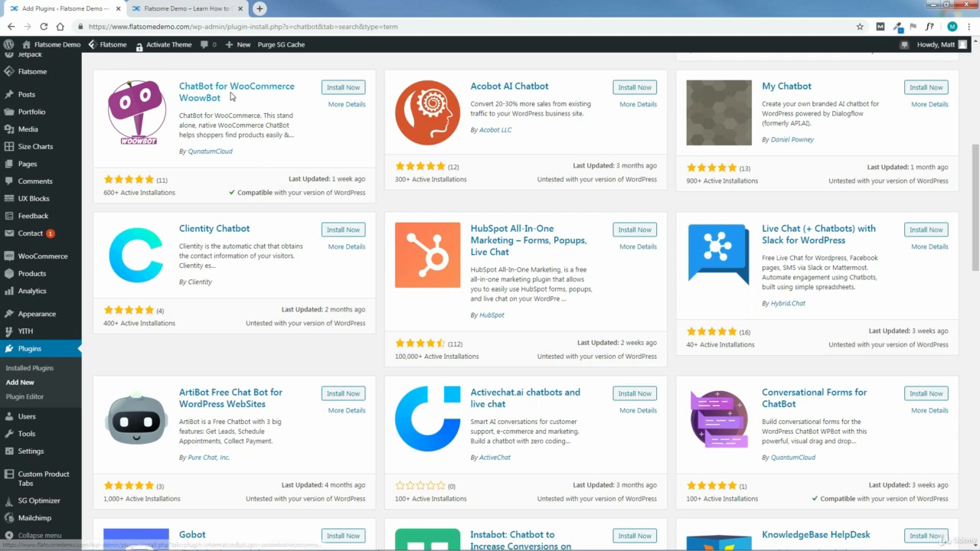
pyautogui.click(345, 91)
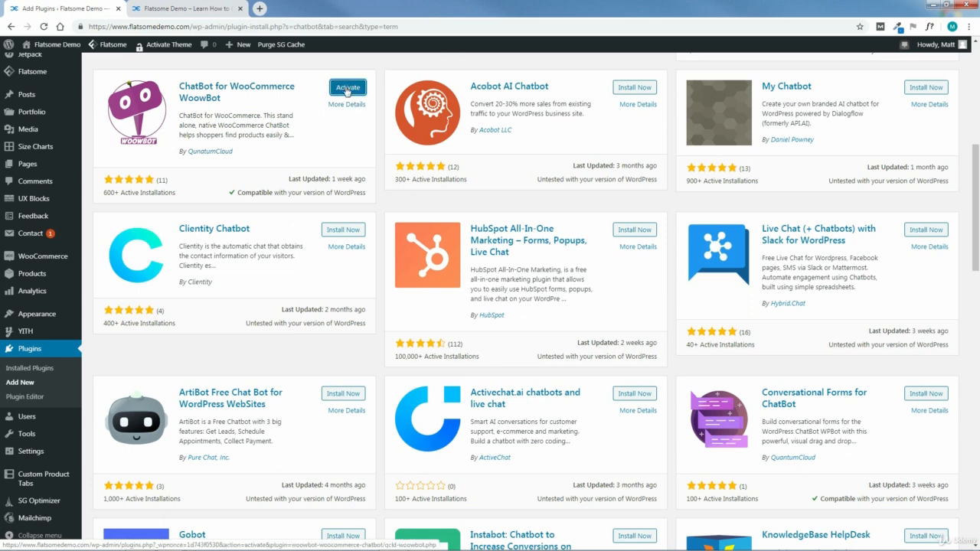
pyautogui.click(349, 88)
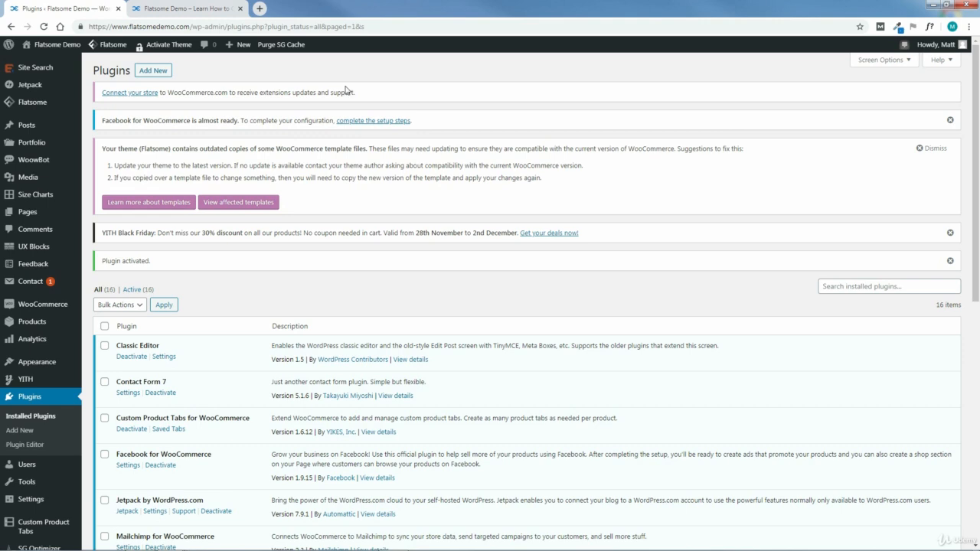
# Open the WoowBot control panel and disable WoowBot only on mobile devices in its general settings
pyautogui.moveTo(29, 162)
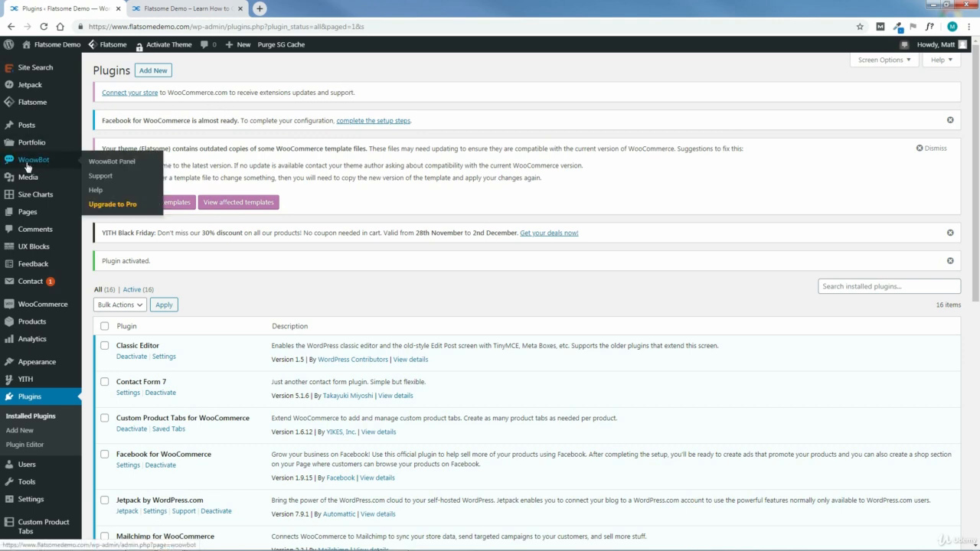
pyautogui.click(120, 163)
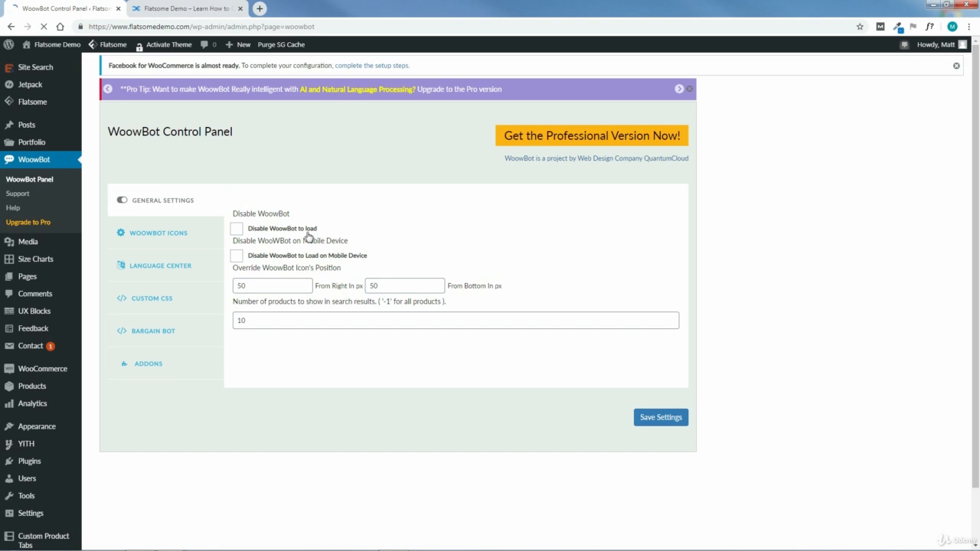
pyautogui.click(237, 231)
pyautogui.click(238, 258)
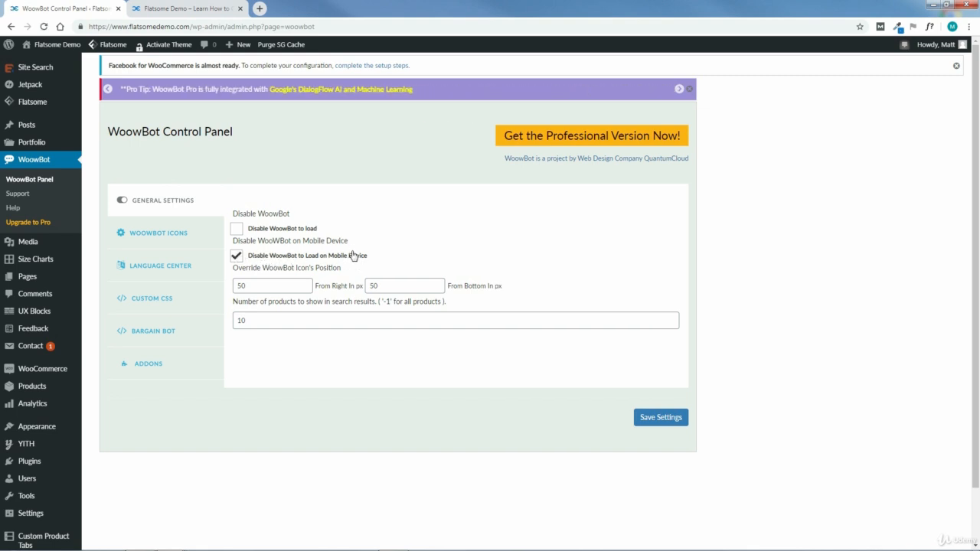
# Select Icon - 1 as the WoowBot icon and set the company or website name to Chic Express
pyautogui.click(167, 239)
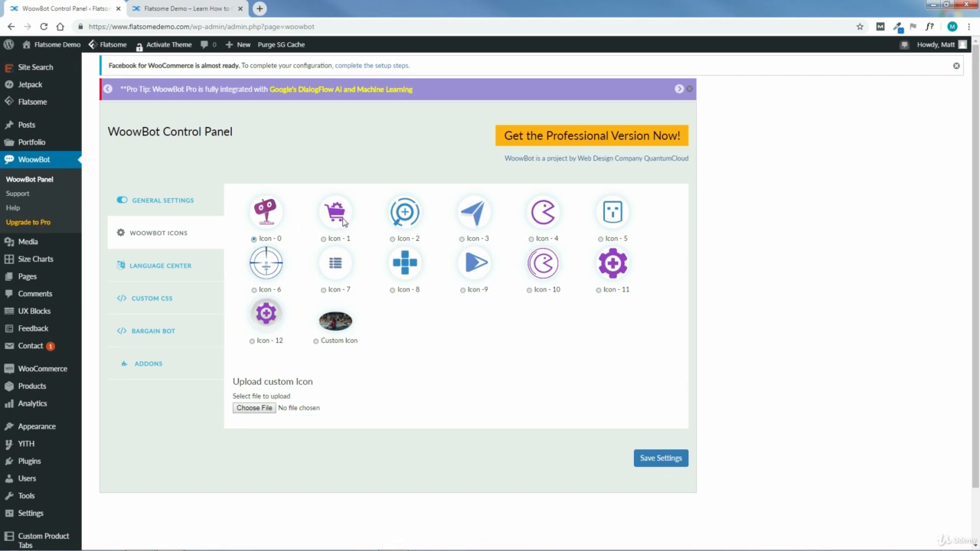
pyautogui.click(324, 241)
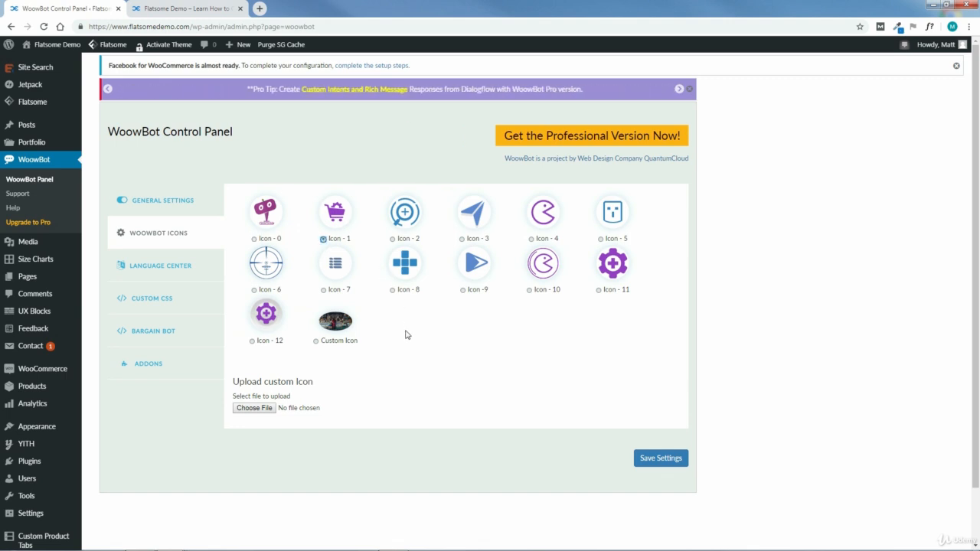
pyautogui.click(170, 270)
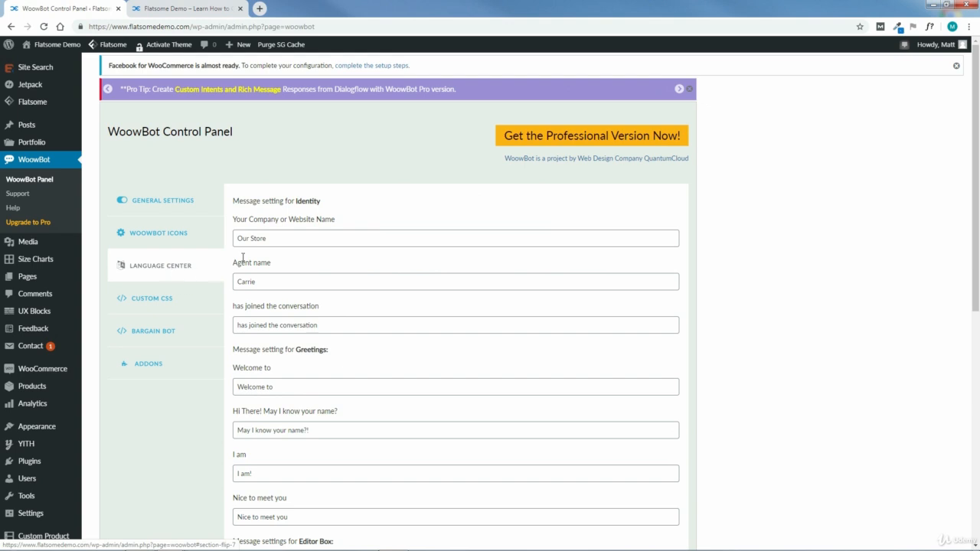
pyautogui.moveTo(279, 238); pyautogui.dragTo(226, 241)
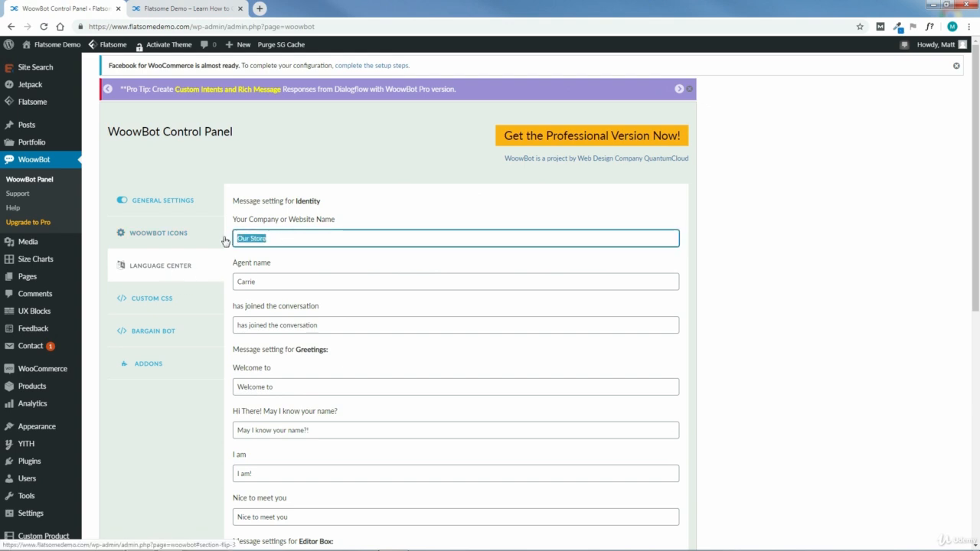
pyautogui.press('BackSpace')
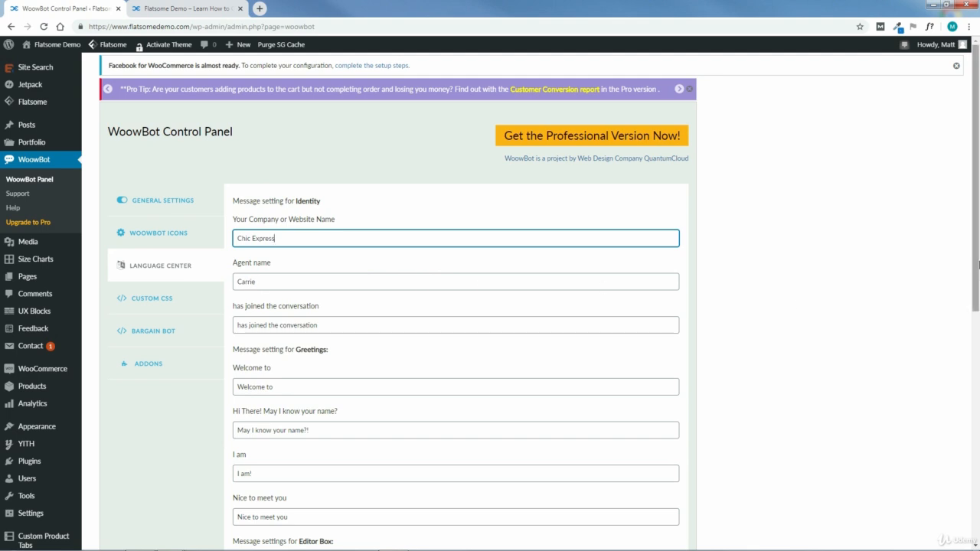
# Examine WoowBot's remaining language messages, the Bargain Bot offer and the available Pro addons
pyautogui.moveTo(977, 258); pyautogui.dragTo(978, 345)
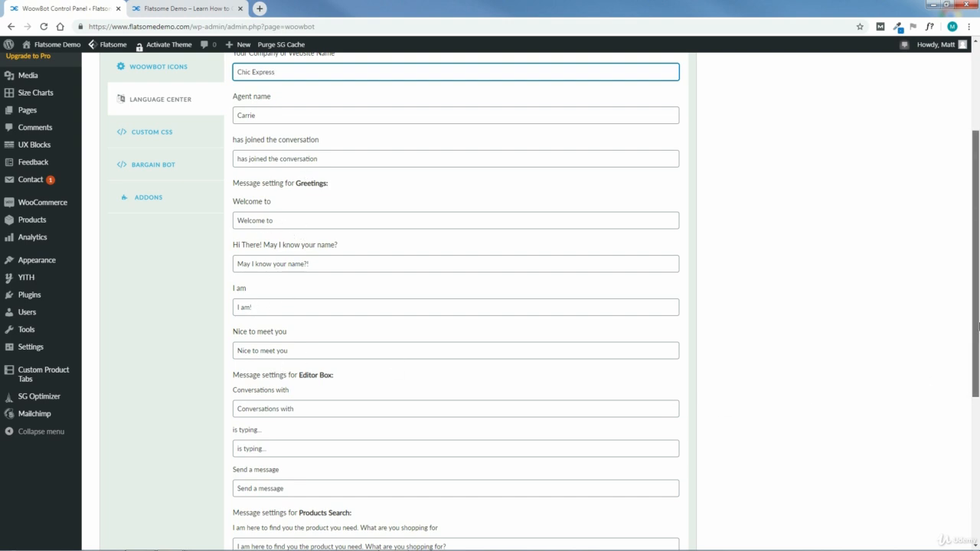
pyautogui.moveTo(977, 331); pyautogui.dragTo(964, 218)
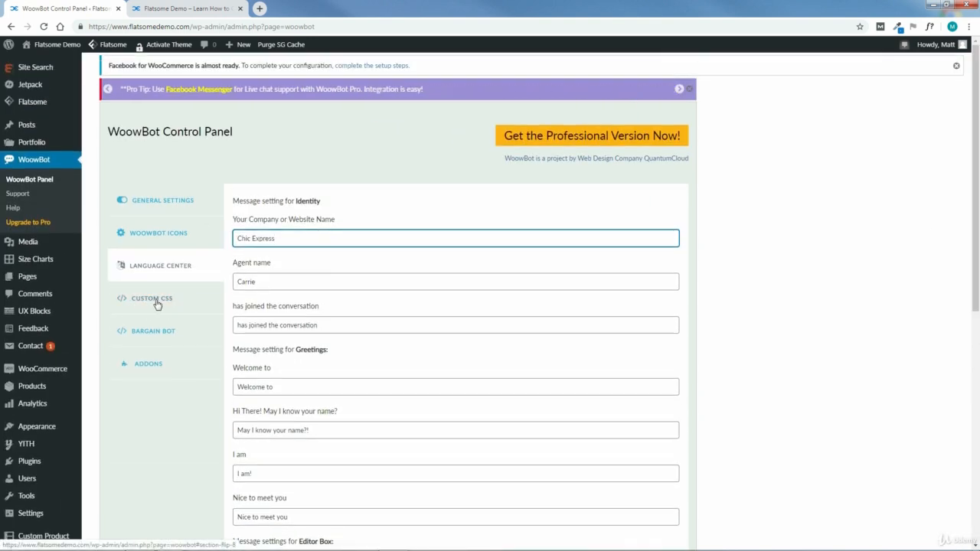
pyautogui.click(147, 337)
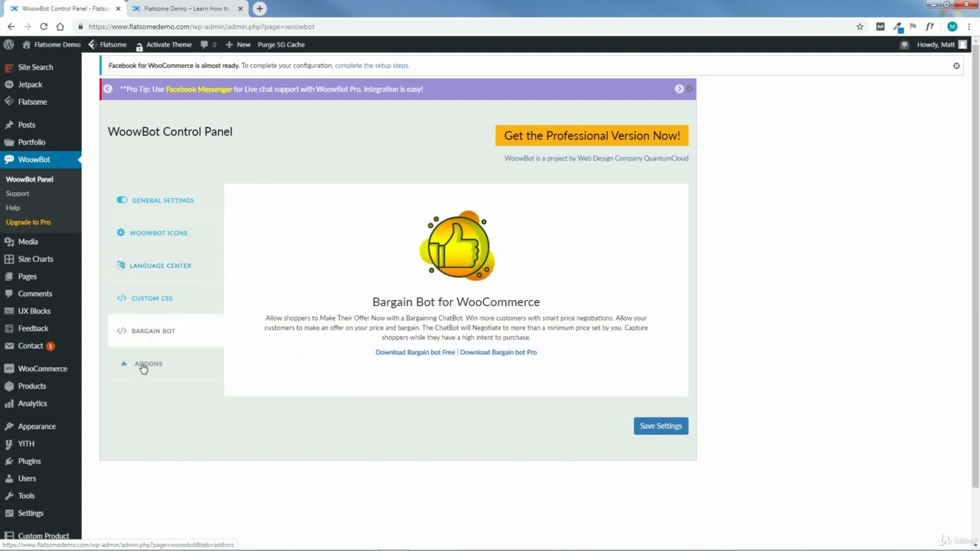
pyautogui.click(147, 369)
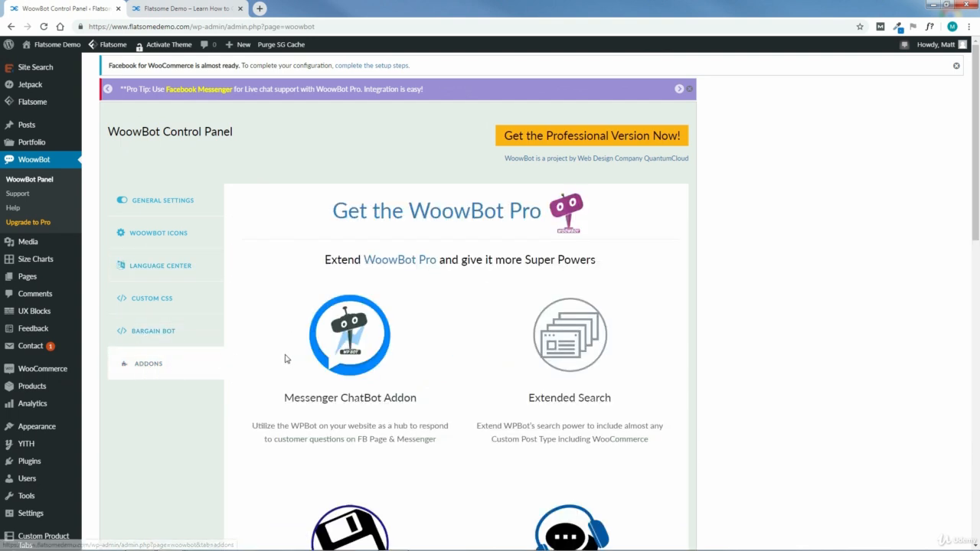
pyautogui.scroll(-1, 977, 178)
pyautogui.scroll(-4, 579, 265)
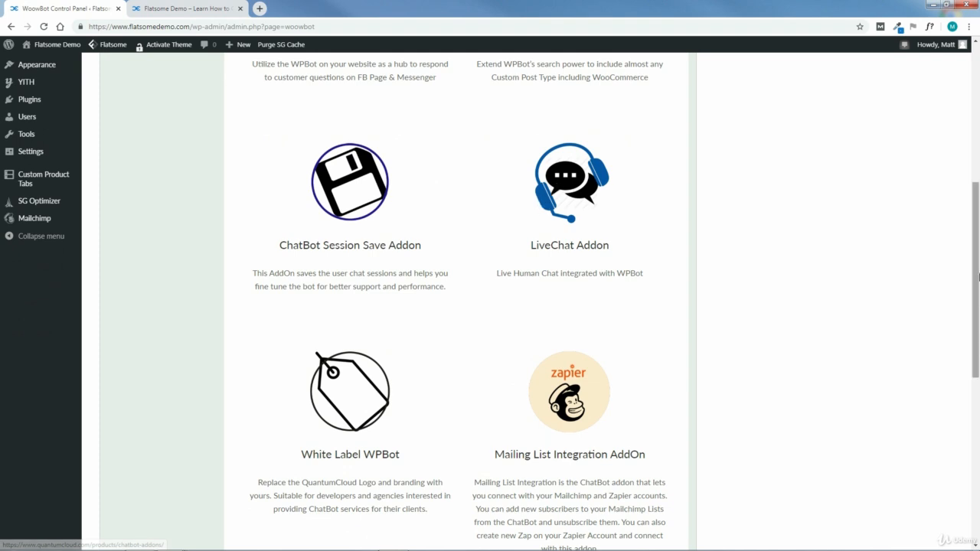
pyautogui.moveTo(977, 272); pyautogui.dragTo(978, 363)
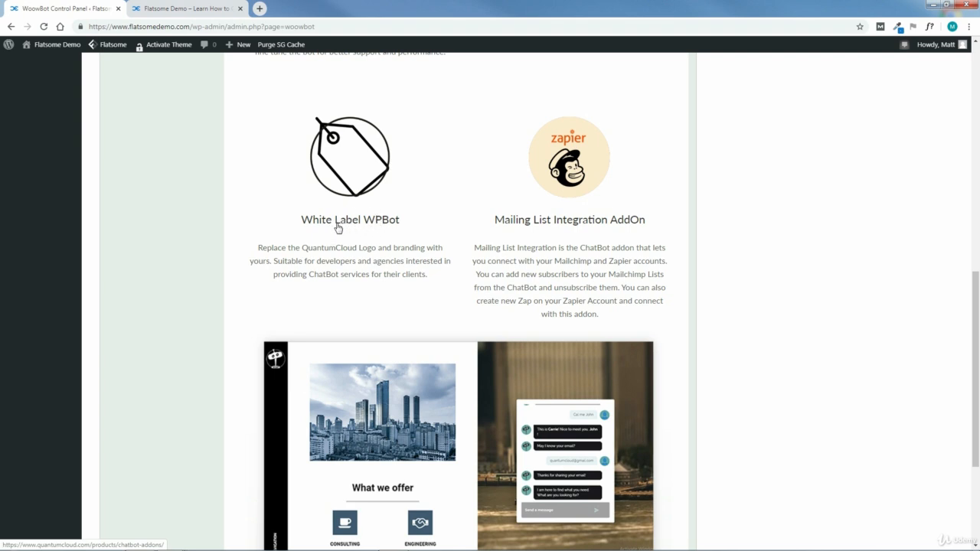
pyautogui.moveTo(978, 333); pyautogui.dragTo(918, 112)
pyautogui.moveTo(977, 114); pyautogui.dragTo(977, 417)
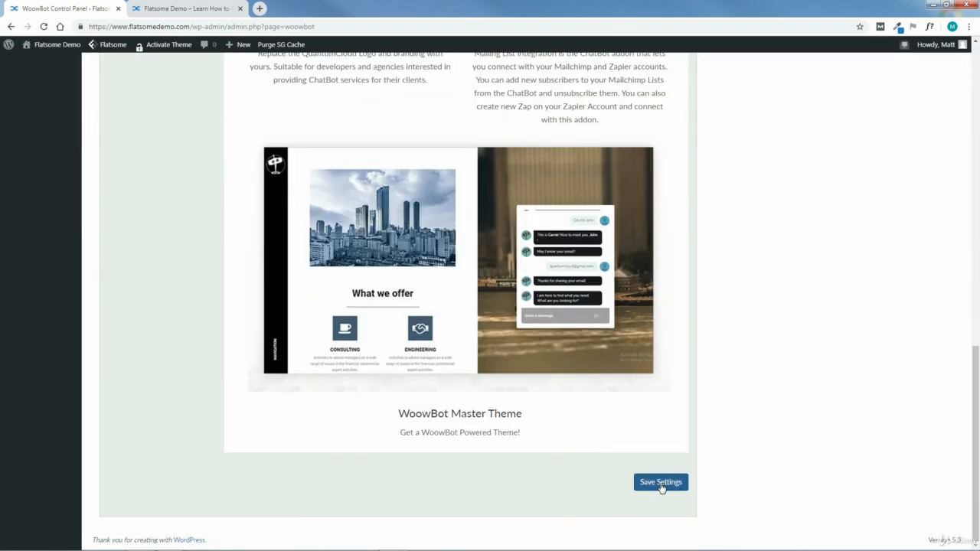
# Save the WoowBot settings, then reload the Chic Express storefront and advance the homepage slider
pyautogui.click(662, 487)
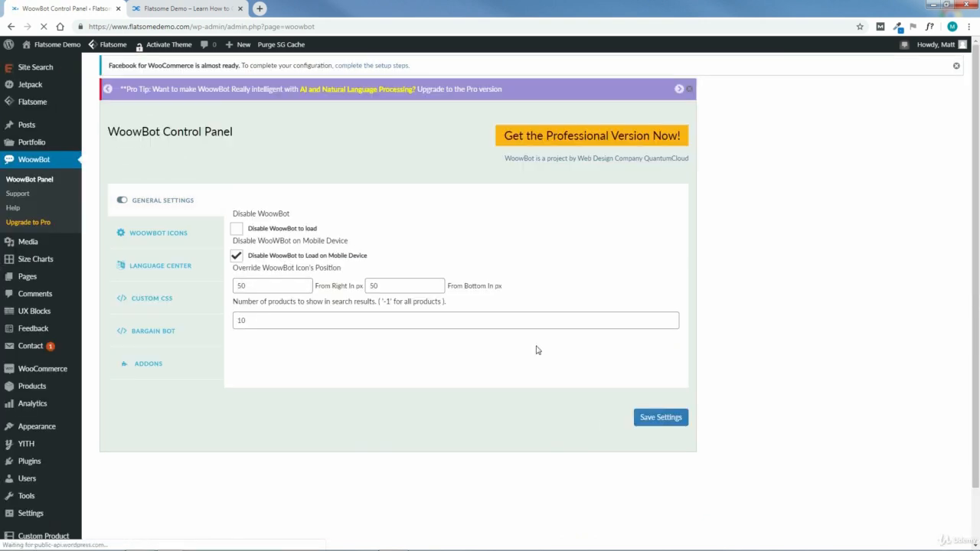
pyautogui.click(183, 8)
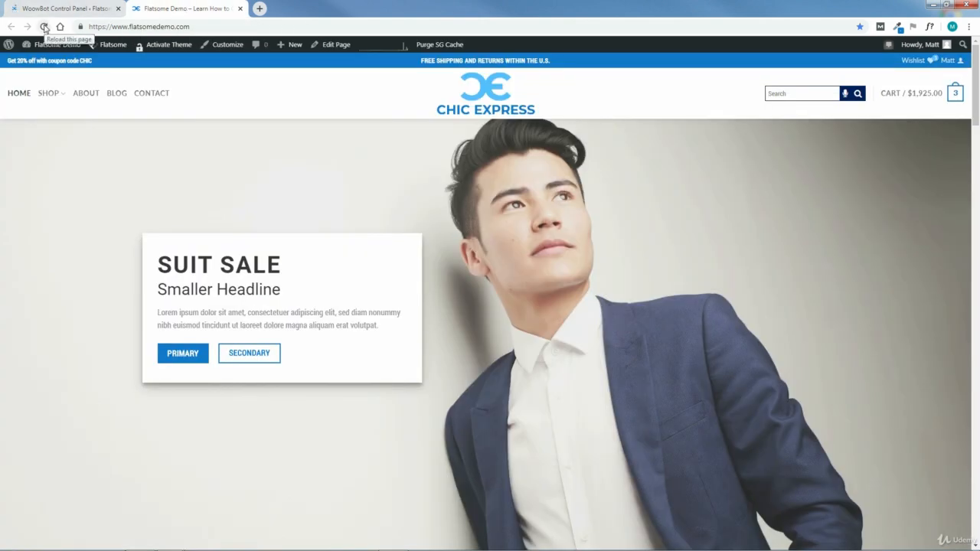
pyautogui.click(44, 26)
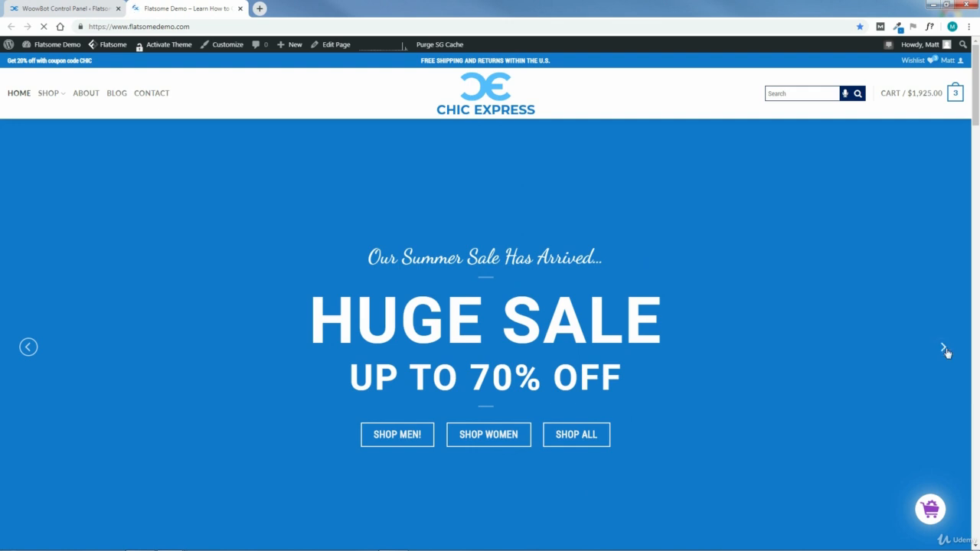
pyautogui.click(943, 349)
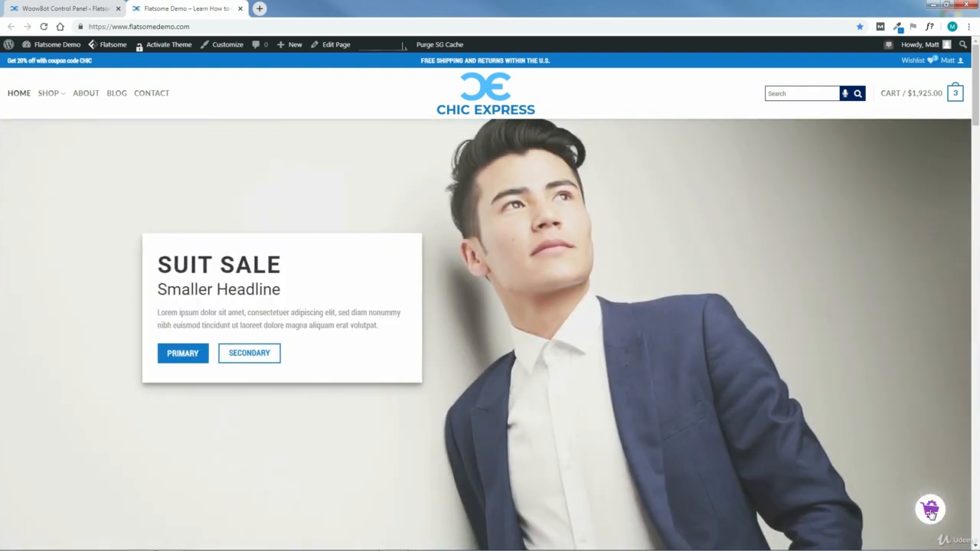
# Open the chatbot on the storefront and answer its name question with "Moron"
pyautogui.click(930, 511)
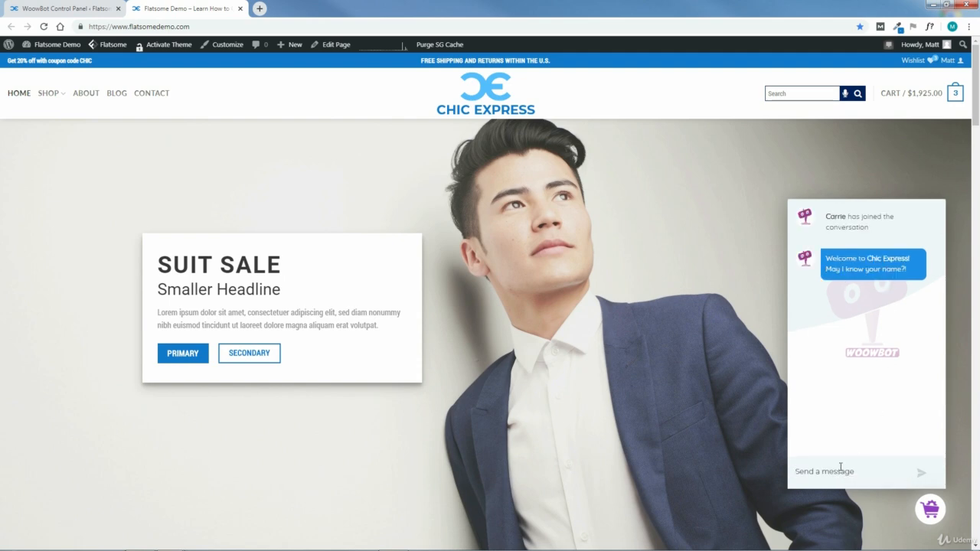
pyautogui.write('Moron')
pyautogui.click(920, 474)
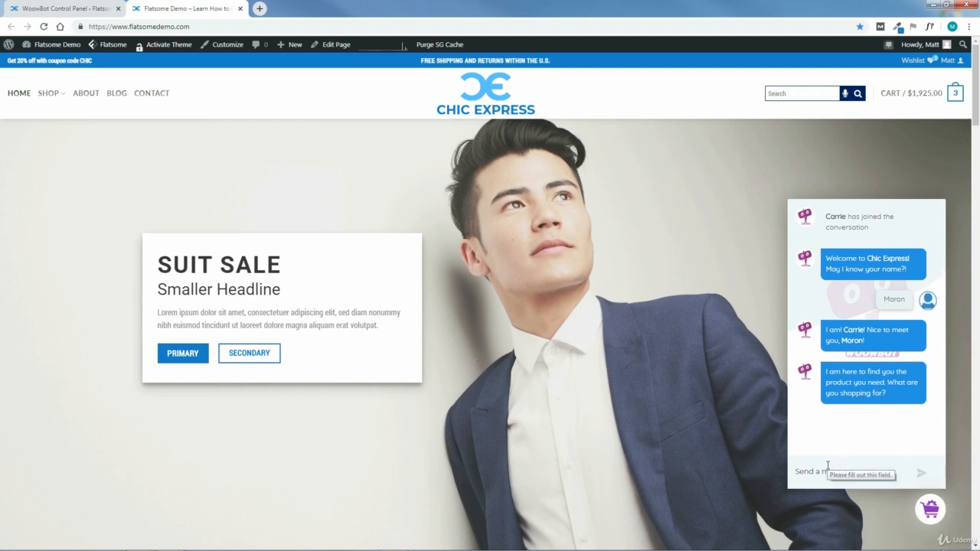
# Test the chatbot's product search by sending "jeans" and "televisions" as separate messages
pyautogui.write('jeans')
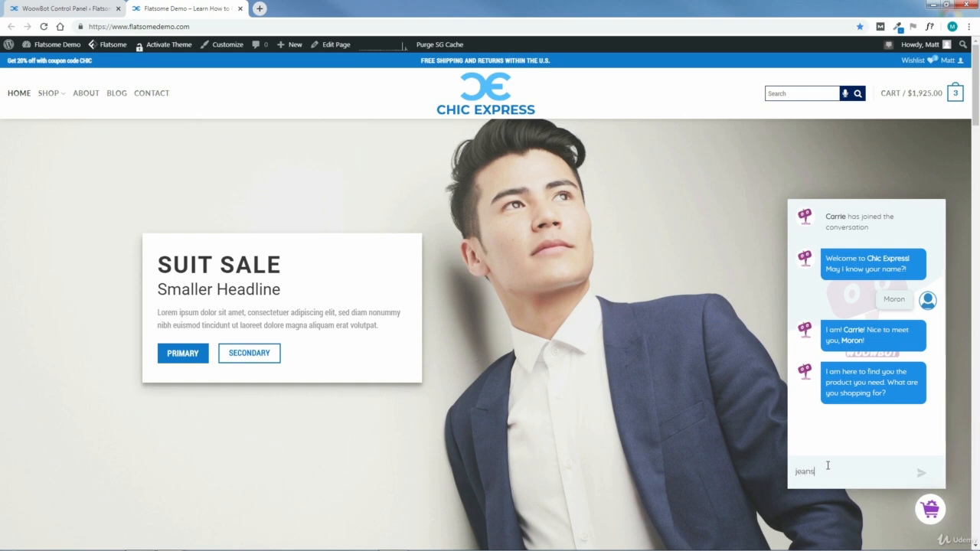
pyautogui.press('Return')
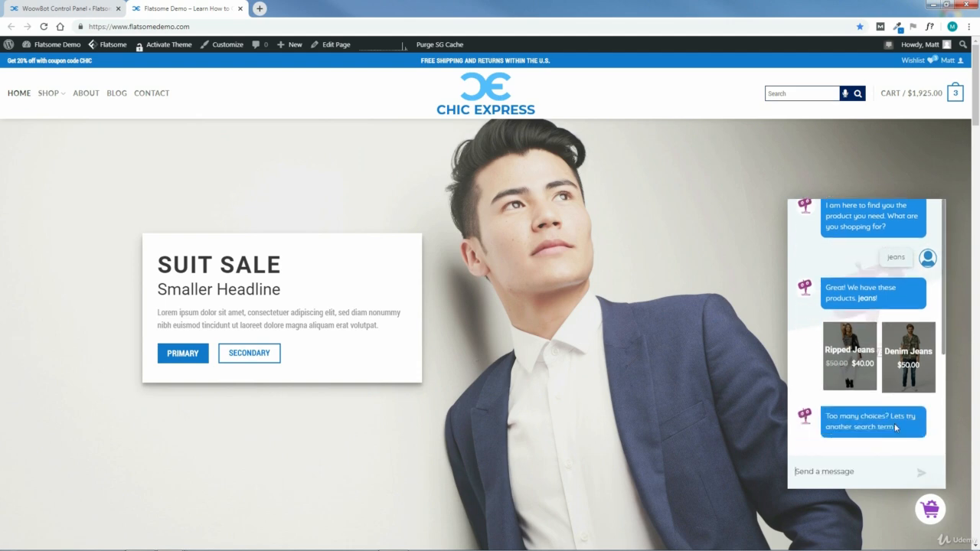
pyautogui.click(843, 470)
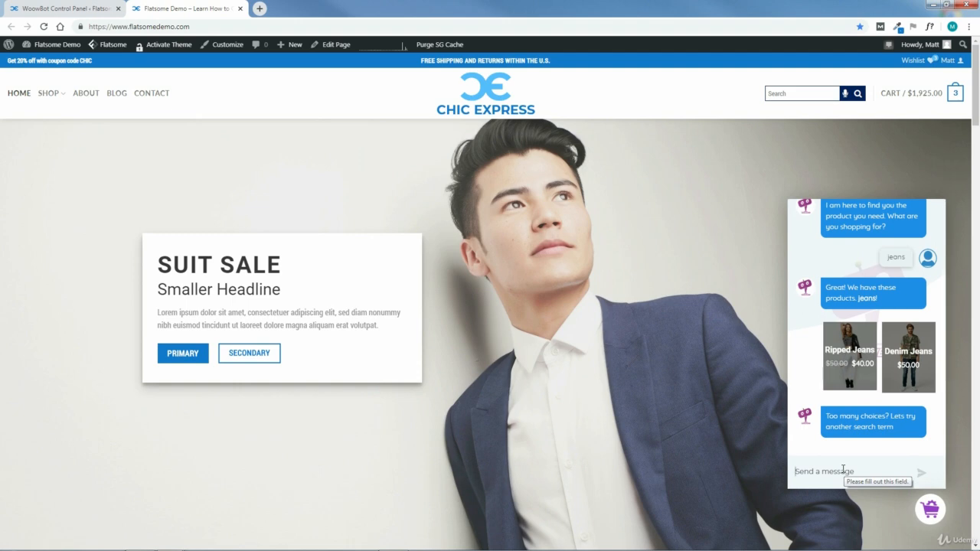
pyautogui.write('telev')
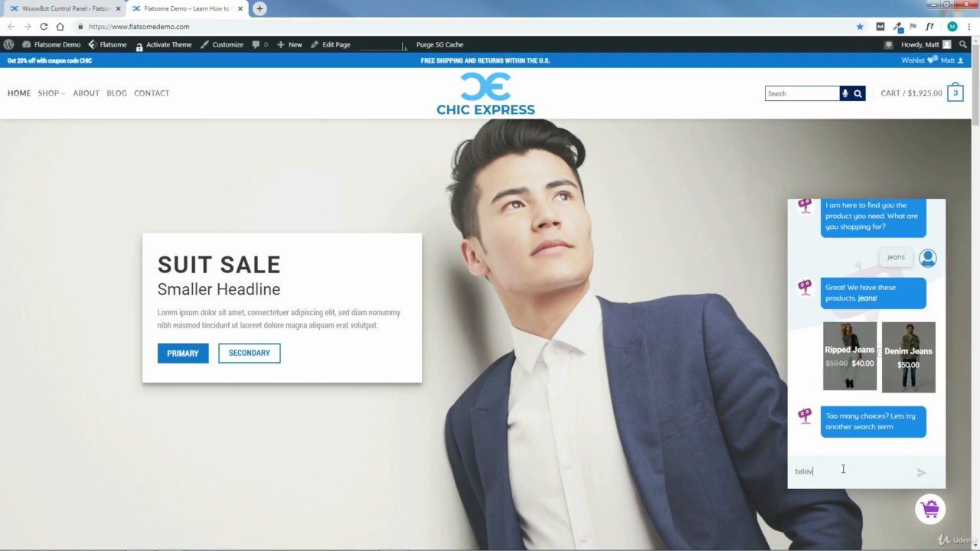
pyautogui.write('isions')
pyautogui.click(922, 473)
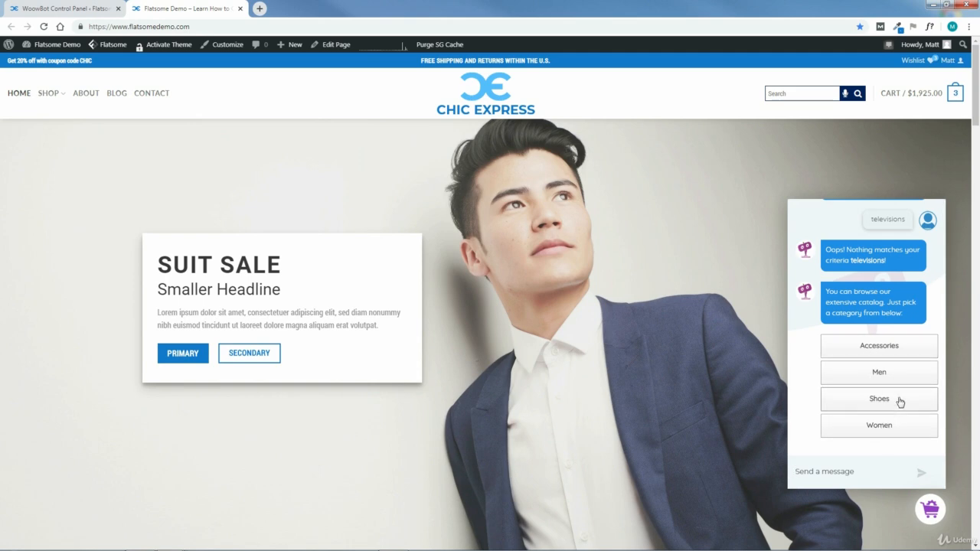
# Choose the Men category in the chatbot and review the conversation along with the products it offers
pyautogui.click(879, 378)
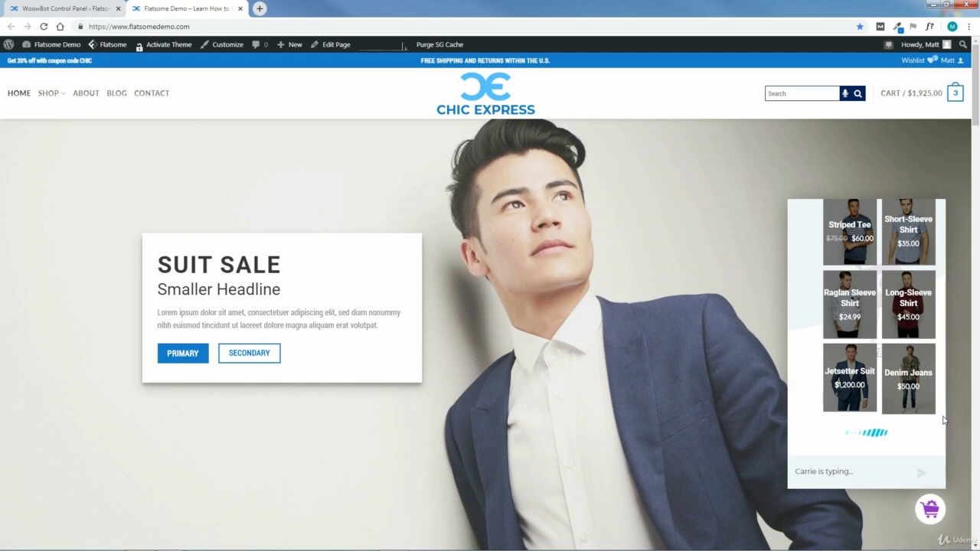
pyautogui.scroll(5, 943, 347)
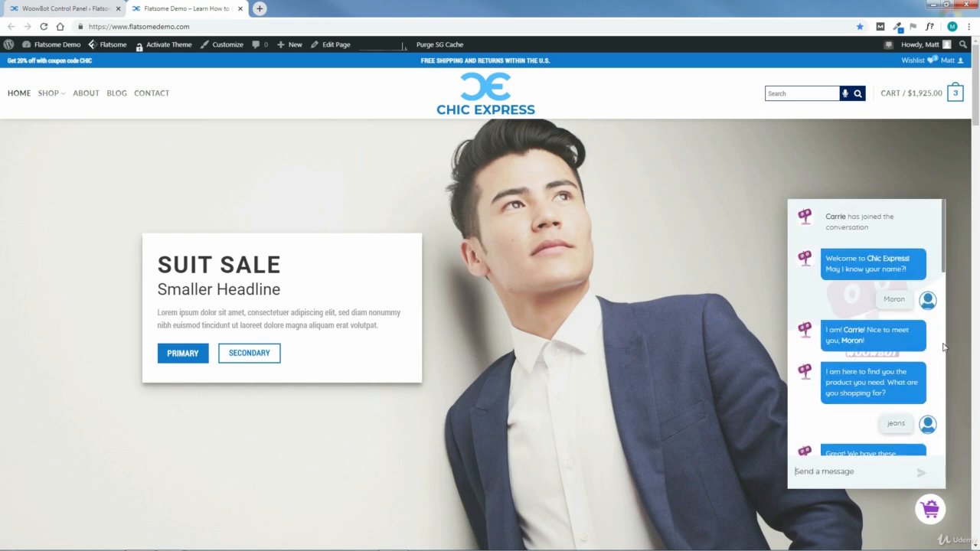
pyautogui.moveTo(944, 248); pyautogui.dragTo(958, 432)
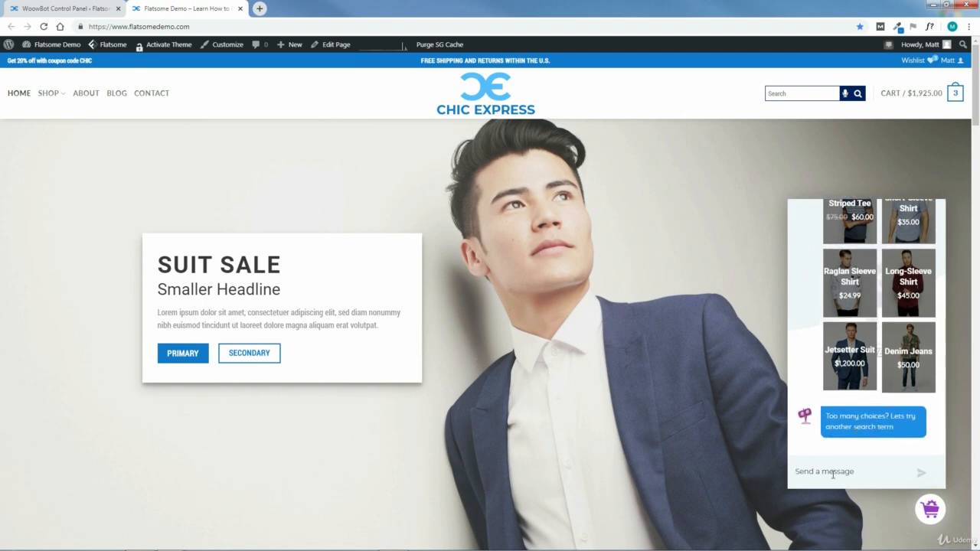
# Test the chatbot's search for an item outside the catalog by sending "radios"
pyautogui.moveTo(944, 431); pyautogui.dragTo(955, 480)
pyautogui.write('radios')
pyautogui.click(922, 474)
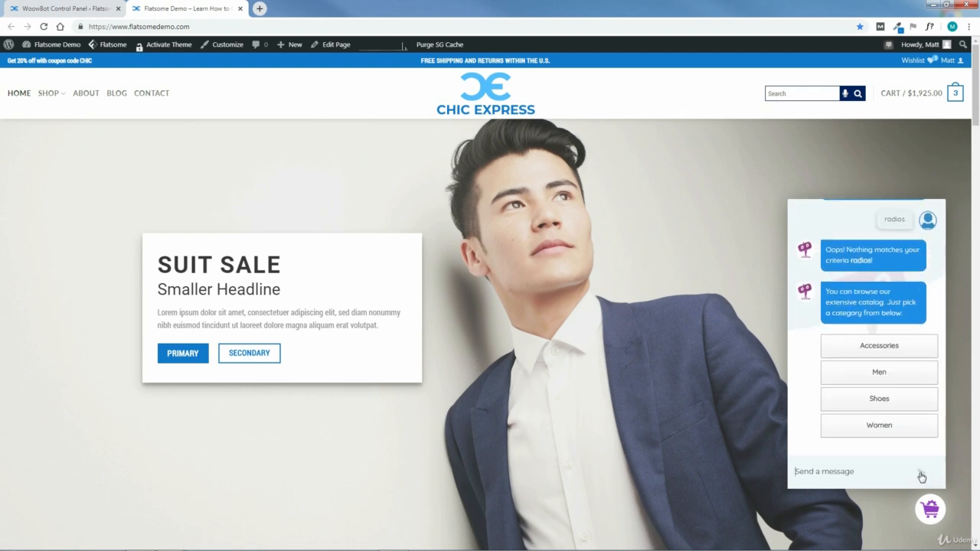
# Choose the Women category in the chatbot and look through all the products it offers
pyautogui.click(877, 426)
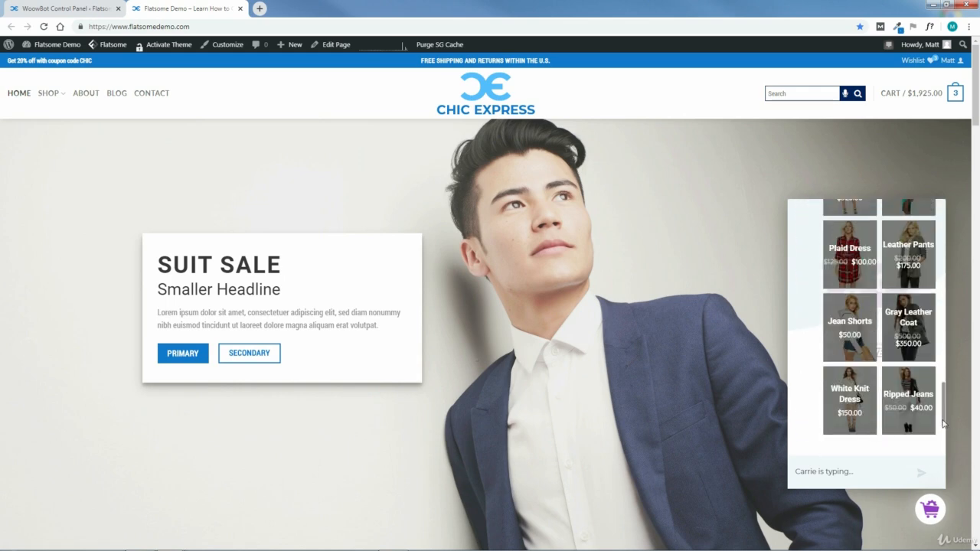
pyautogui.scroll(5, 944, 421)
pyautogui.scroll(-3, 947, 425)
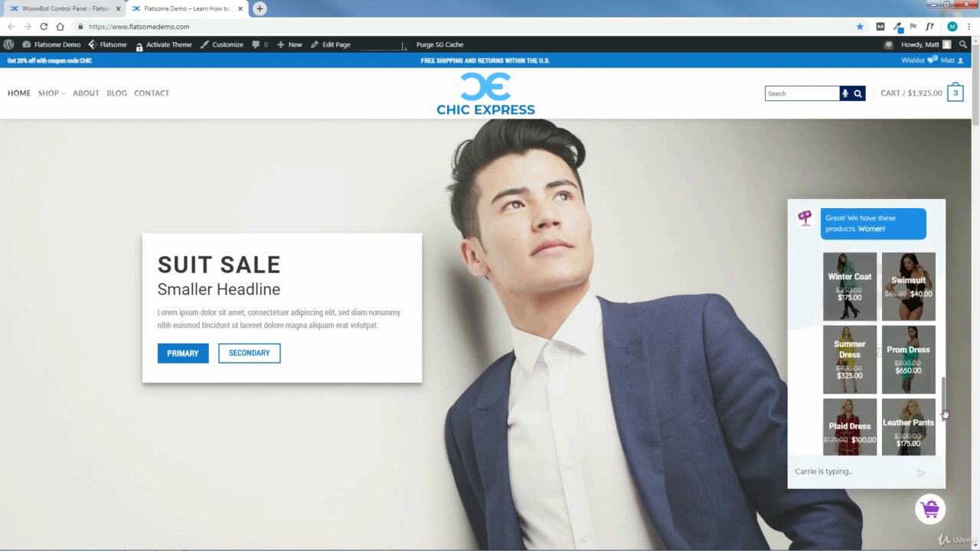
pyautogui.moveTo(948, 427)
pyautogui.mouseDown()
pyautogui.moveTo(948, 446)
pyautogui.moveTo(947, 413)
pyautogui.mouseUp()
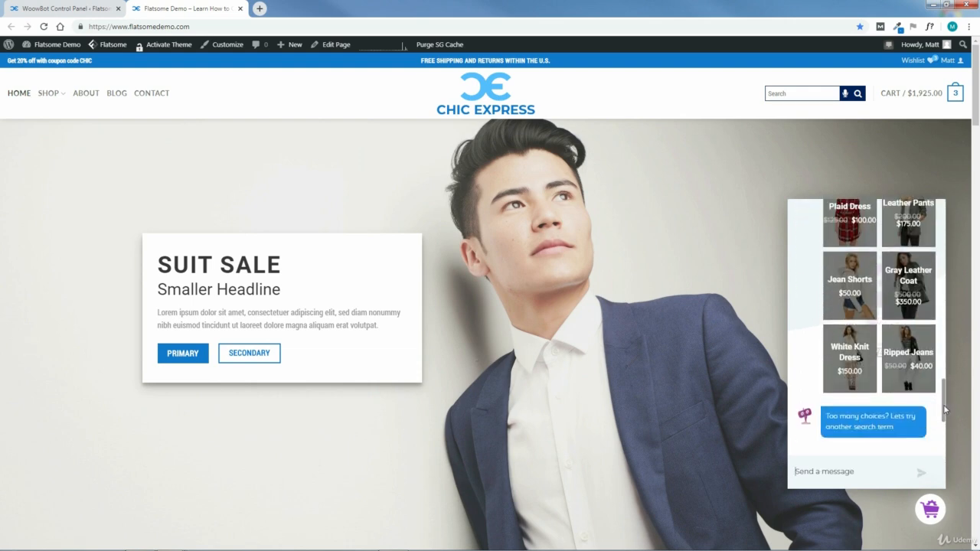
pyautogui.scroll(4, 946, 406)
pyautogui.scroll(-2, 949, 405)
pyautogui.moveTo(951, 406); pyautogui.dragTo(956, 439)
# Try other values, such as 20, for the number of products in WoowBot's search results and restore 10
pyautogui.click(67, 11)
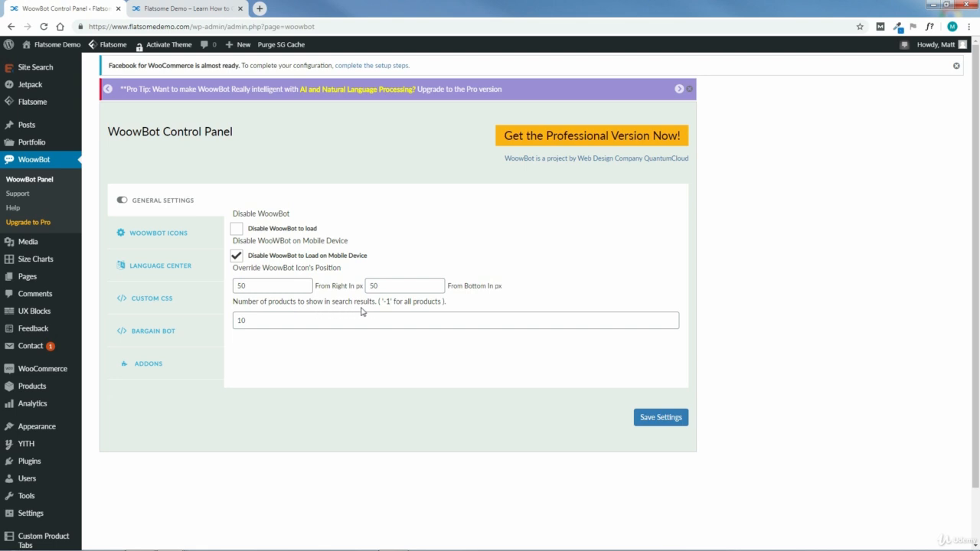
pyautogui.doubleClick(240, 320)
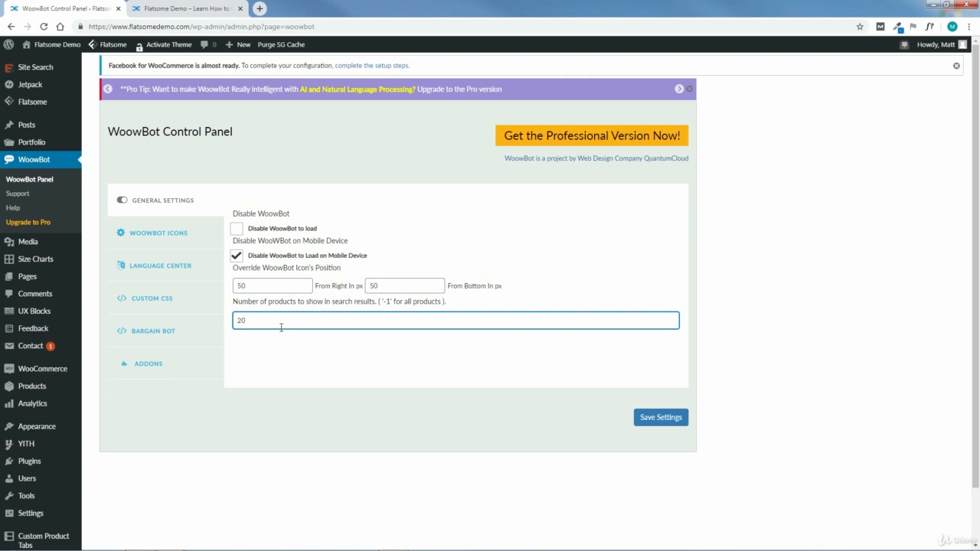
pyautogui.doubleClick(232, 321)
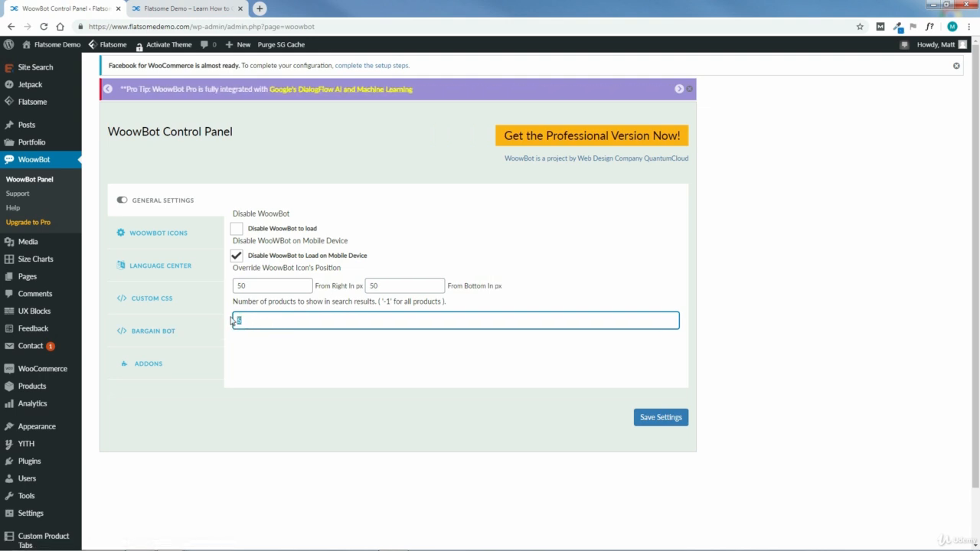
pyautogui.click(275, 352)
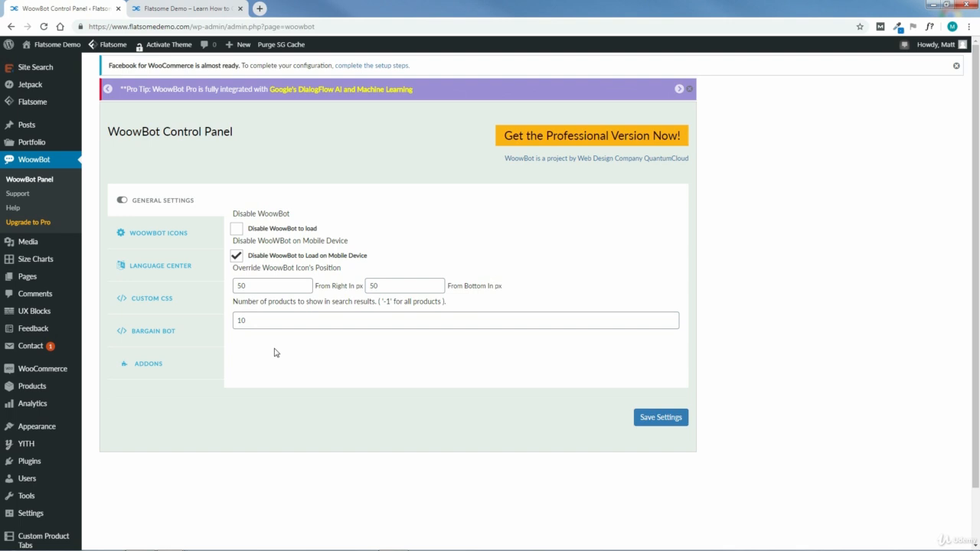
# Return to the storefront chatbot, open Leather Pants from its results and view the product page
pyautogui.click(186, 4)
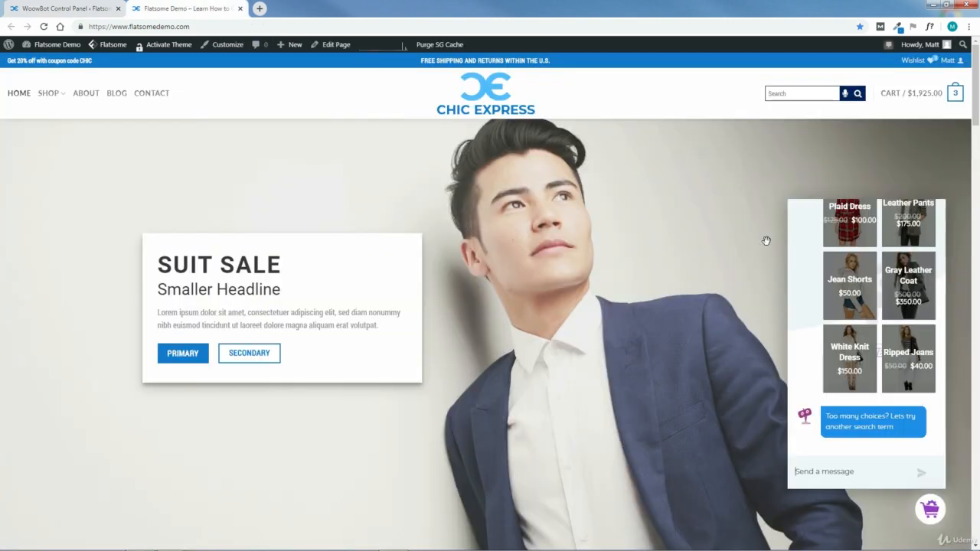
pyautogui.moveTo(944, 423); pyautogui.dragTo(944, 396)
pyautogui.click(912, 369)
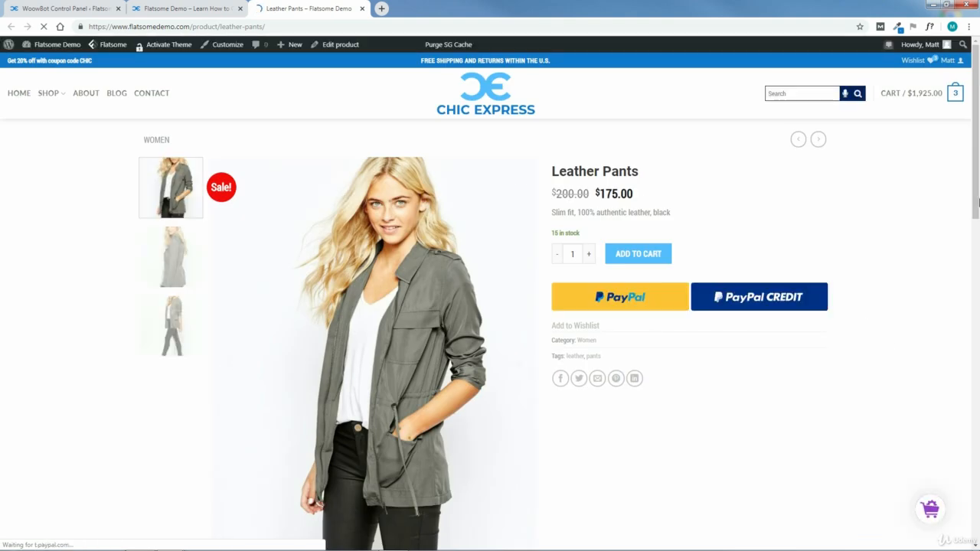
pyautogui.moveTo(977, 181)
pyautogui.mouseDown()
pyautogui.moveTo(978, 462)
pyautogui.moveTo(976, 167)
pyautogui.mouseUp()
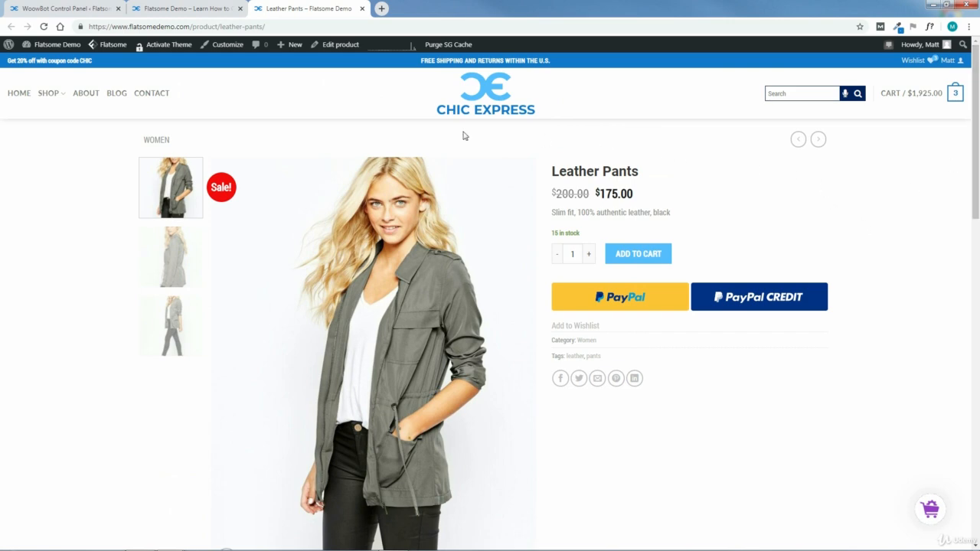
# Go back to the storefront homepage, look through the remaining chatbot results and close the chatbot
pyautogui.click(176, 13)
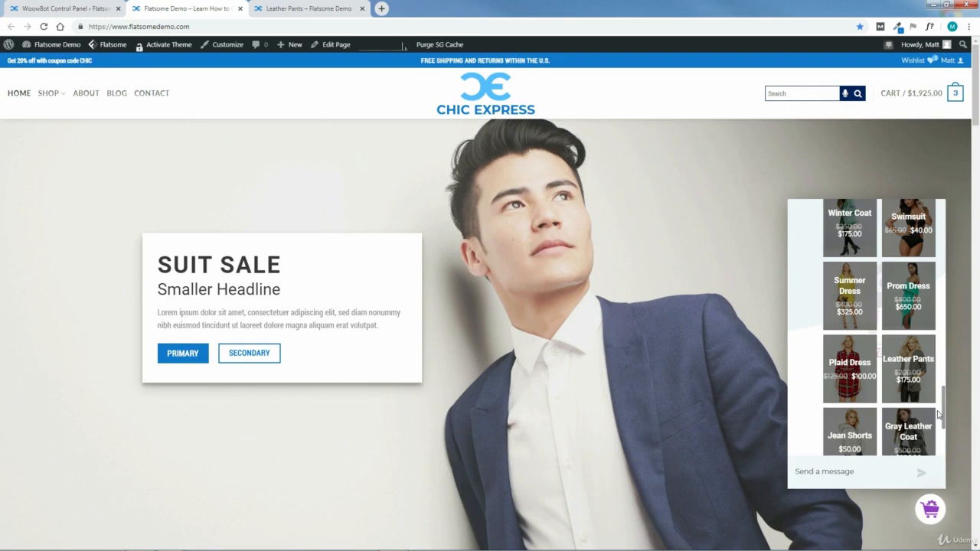
pyautogui.moveTo(943, 417); pyautogui.dragTo(946, 450)
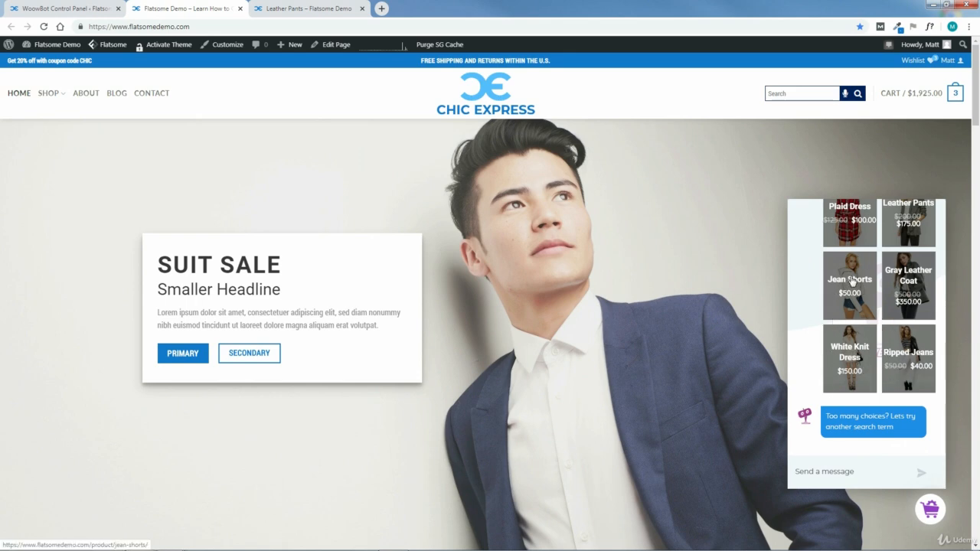
pyautogui.click(932, 513)
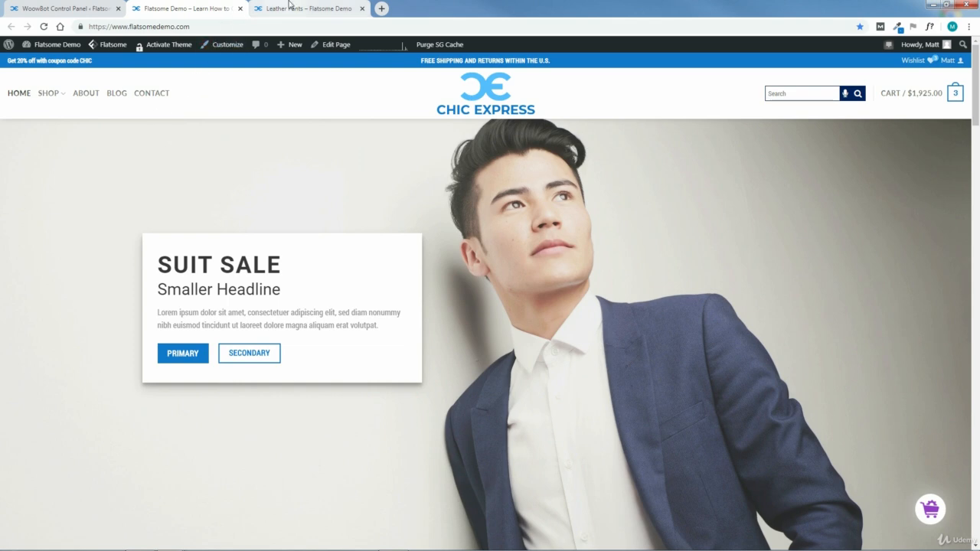
# Close the Leather Pants product page and the WoowBot Control Panel, keeping only the storefront homepage open
pyautogui.click(348, 5)
pyautogui.click(363, 9)
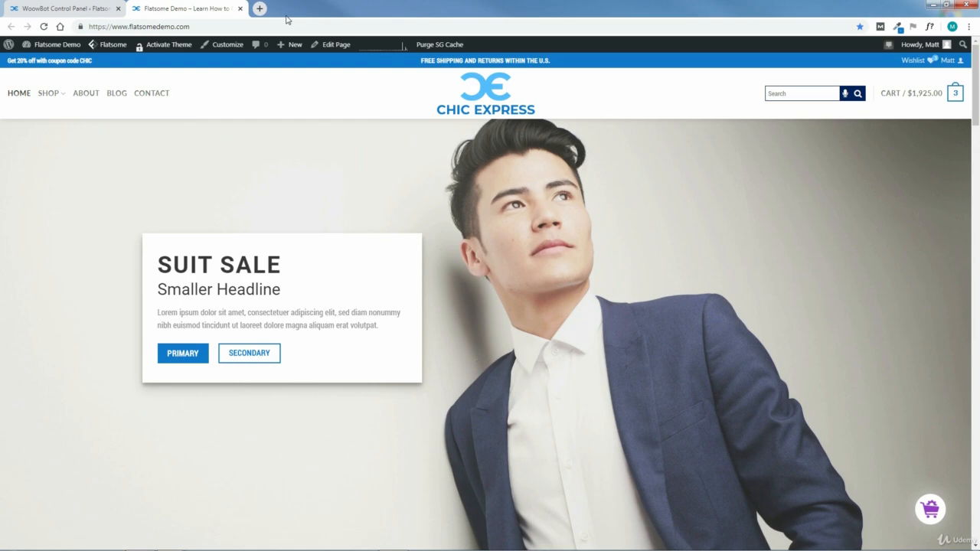
pyautogui.click(113, 9)
pyautogui.click(119, 9)
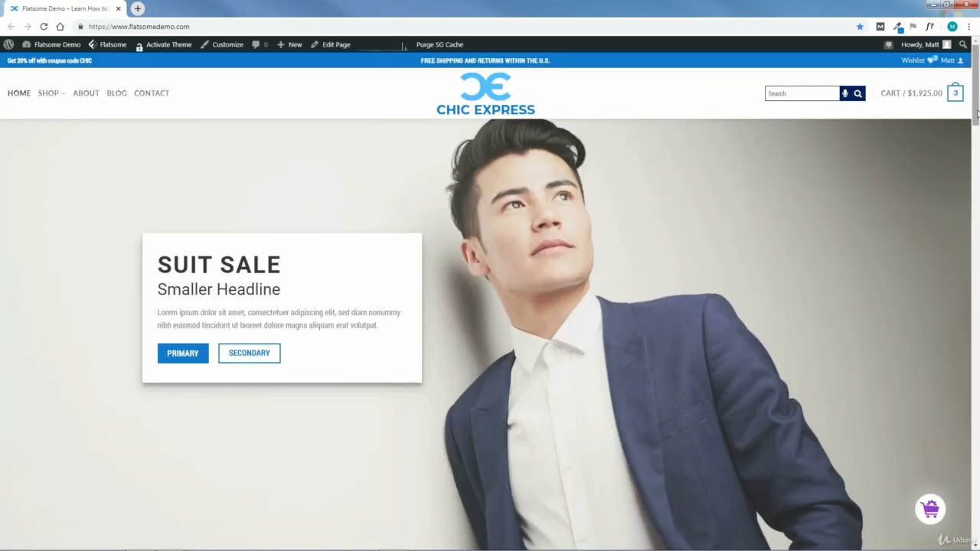
# Cycle through the homepage slider's Suit Sale, Back to School and Huge Sale slides
pyautogui.moveTo(976, 106)
pyautogui.mouseDown()
pyautogui.moveTo(977, 136)
pyautogui.moveTo(976, 104)
pyautogui.mouseUp()
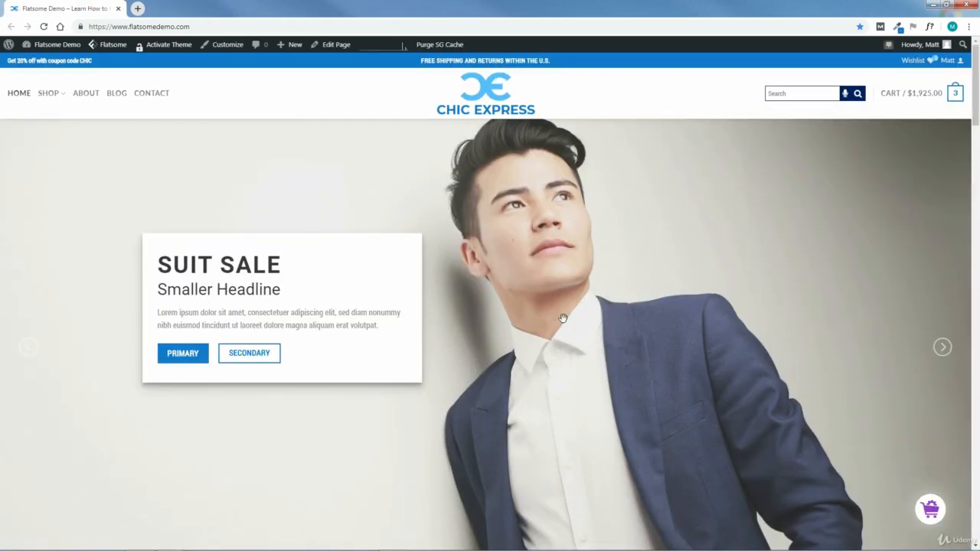
pyautogui.click(942, 346)
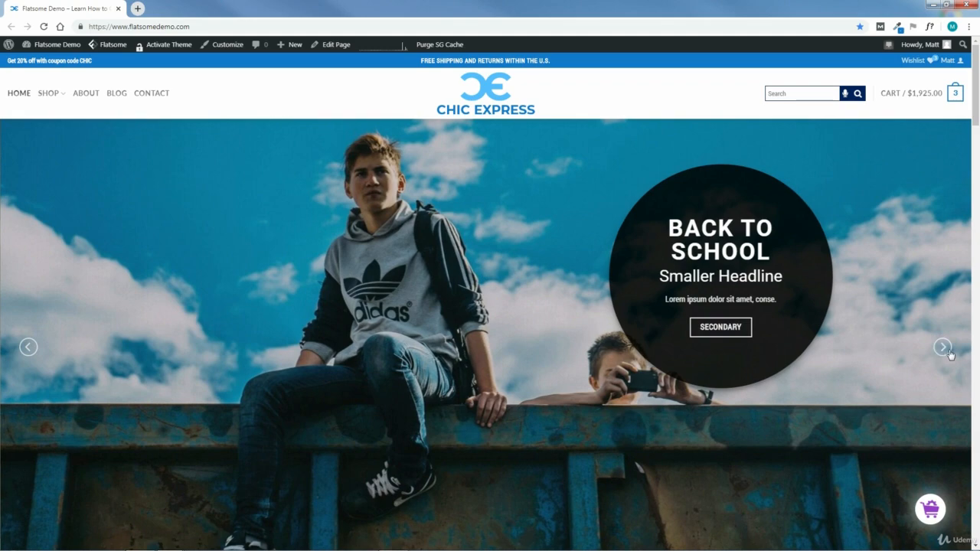
pyautogui.click(942, 347)
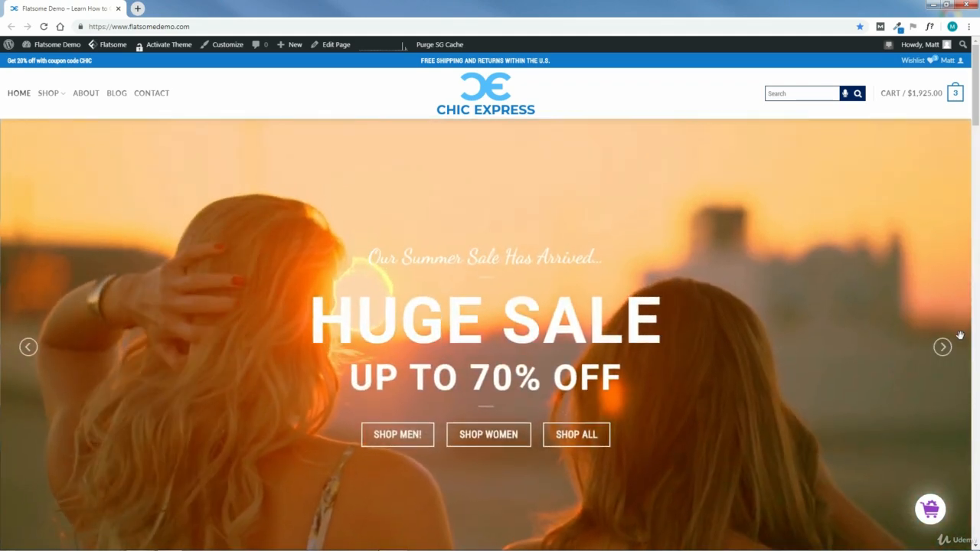
pyautogui.click(942, 348)
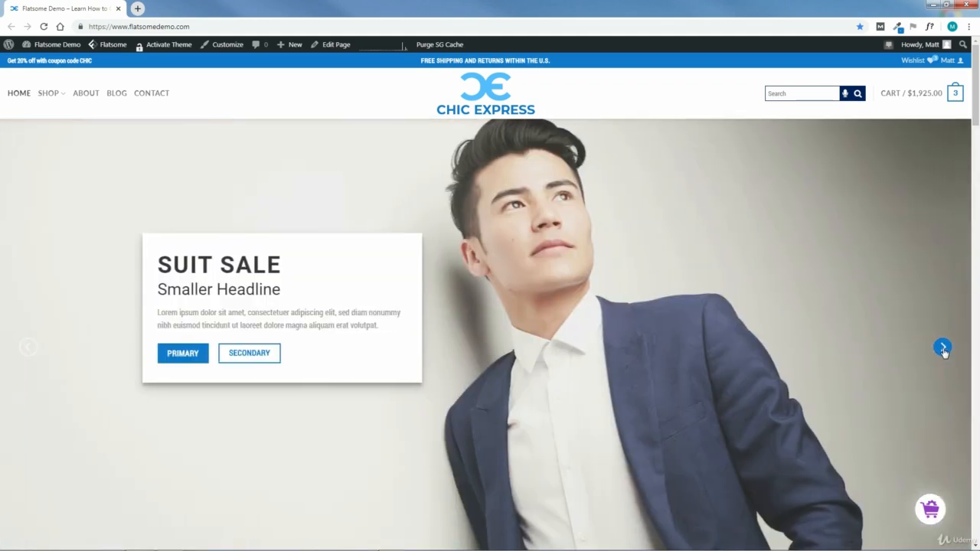
pyautogui.click(942, 348)
pyautogui.click(942, 348)
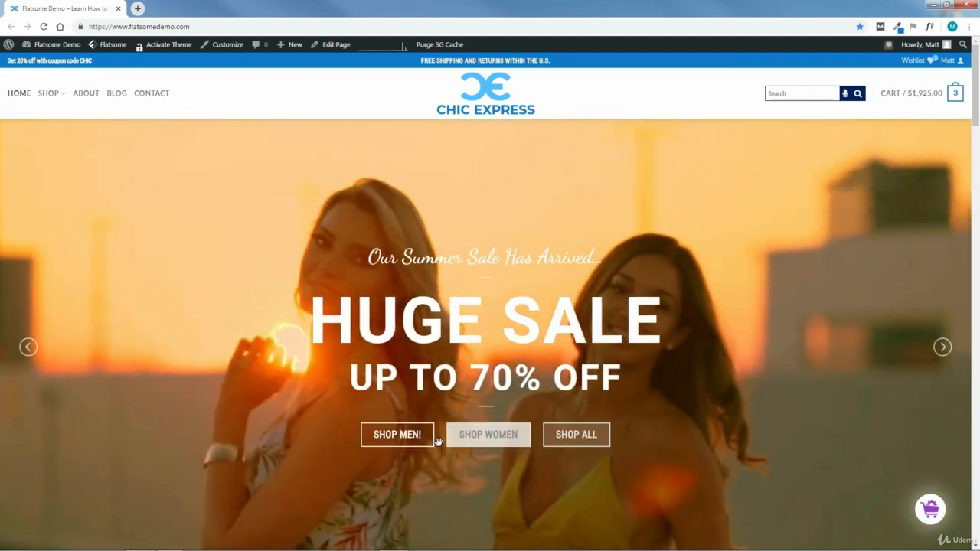
# Review the homepage category banners and advance the Styles for Women product carousel
pyautogui.moveTo(976, 88); pyautogui.dragTo(978, 123)
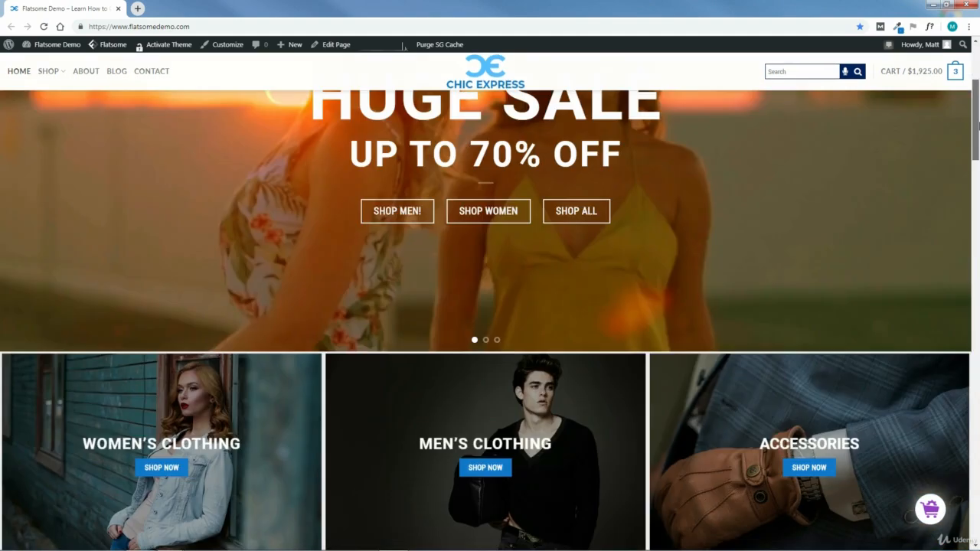
pyautogui.scroll(-3, 298, 291)
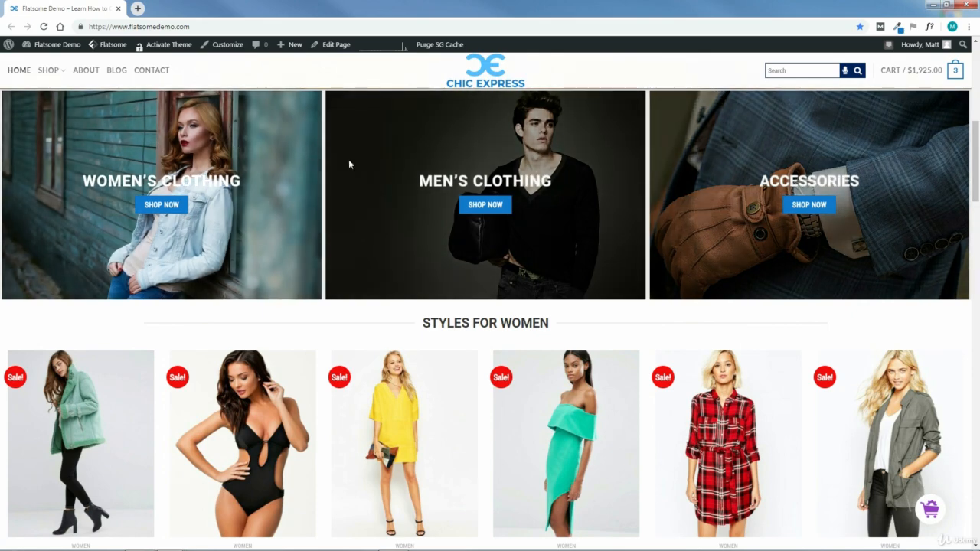
pyautogui.scroll(-3, 740, 247)
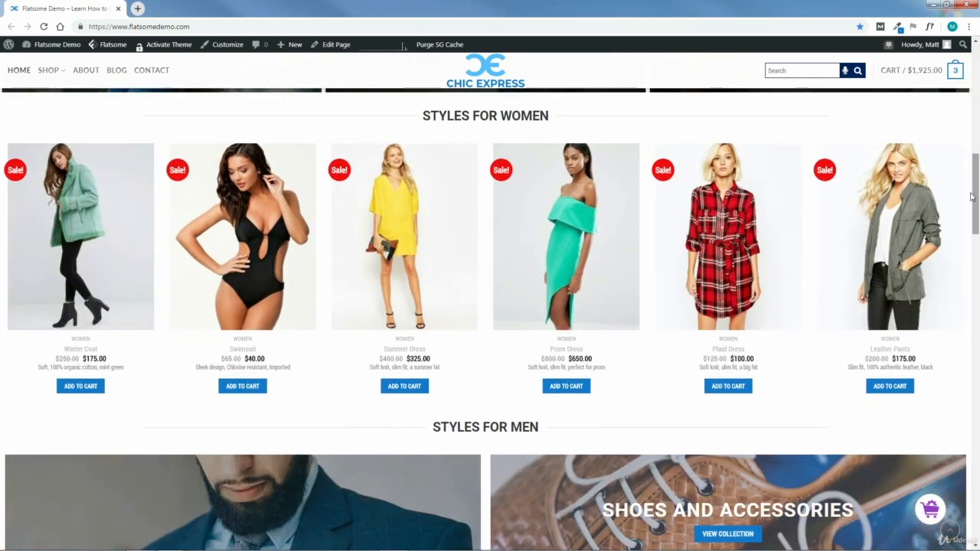
pyautogui.click(942, 232)
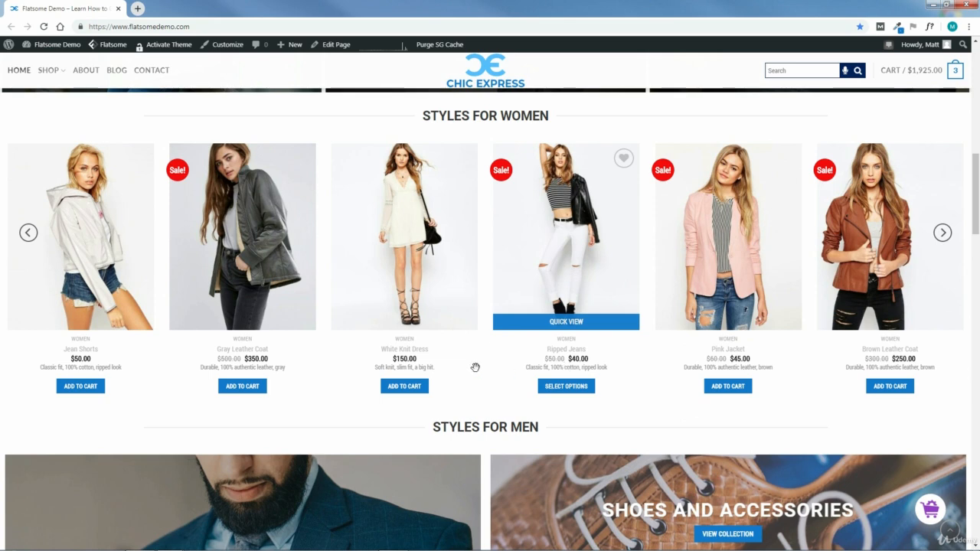
# Browse the White Knit Dress images in Quick View, close it and add the dress to the wishlist
pyautogui.click(415, 387)
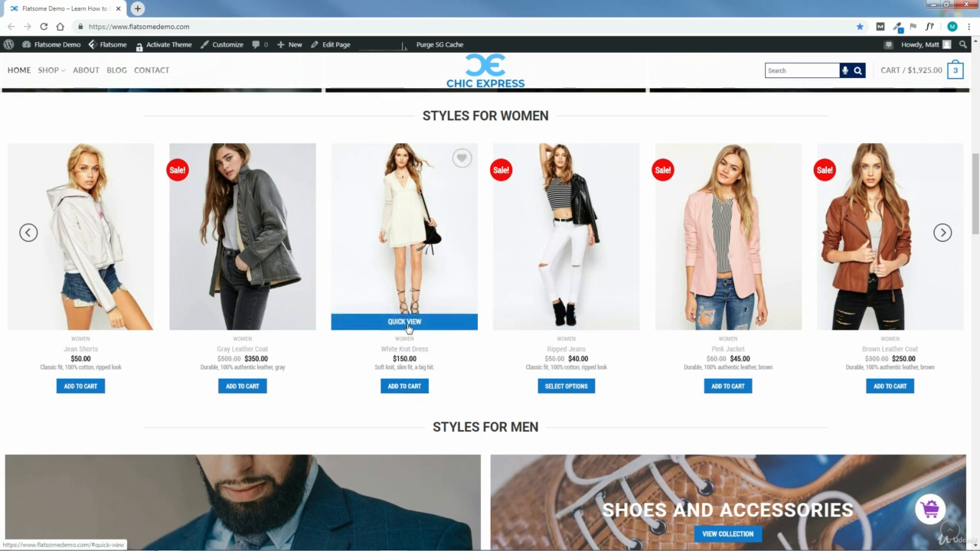
pyautogui.click(408, 330)
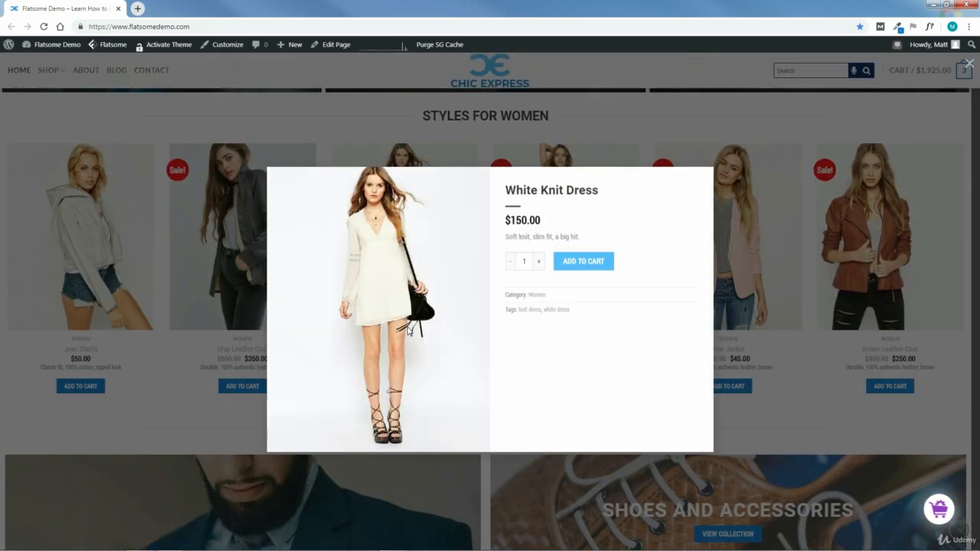
pyautogui.click(477, 309)
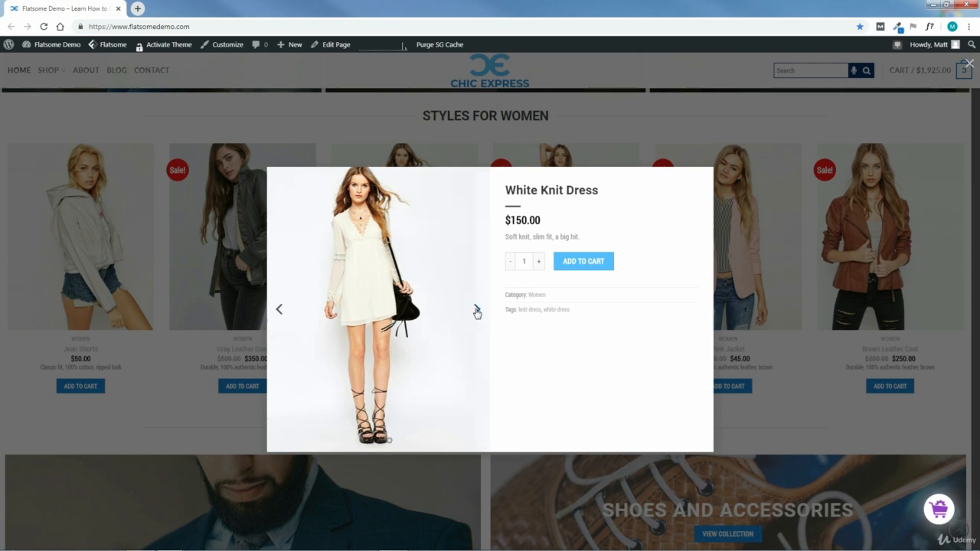
pyautogui.click(477, 309)
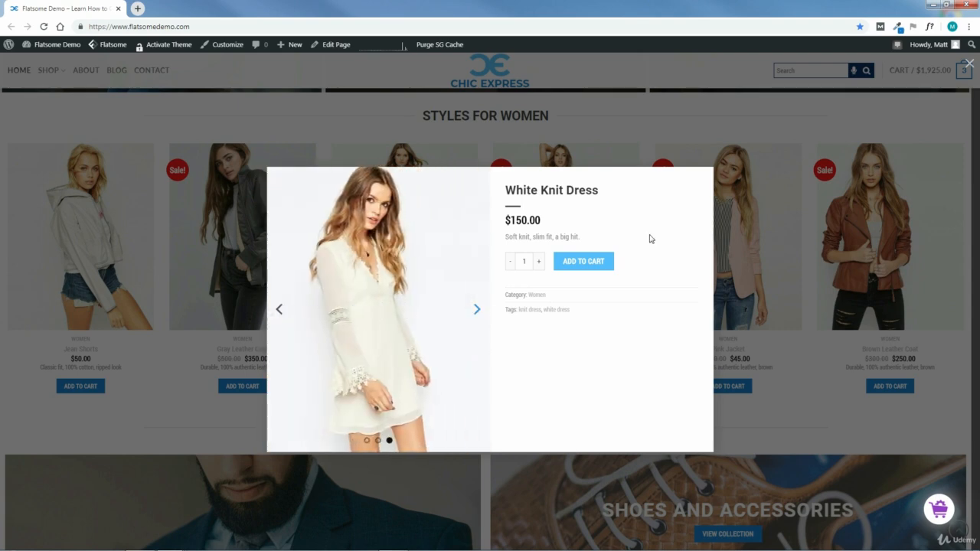
pyautogui.click(788, 350)
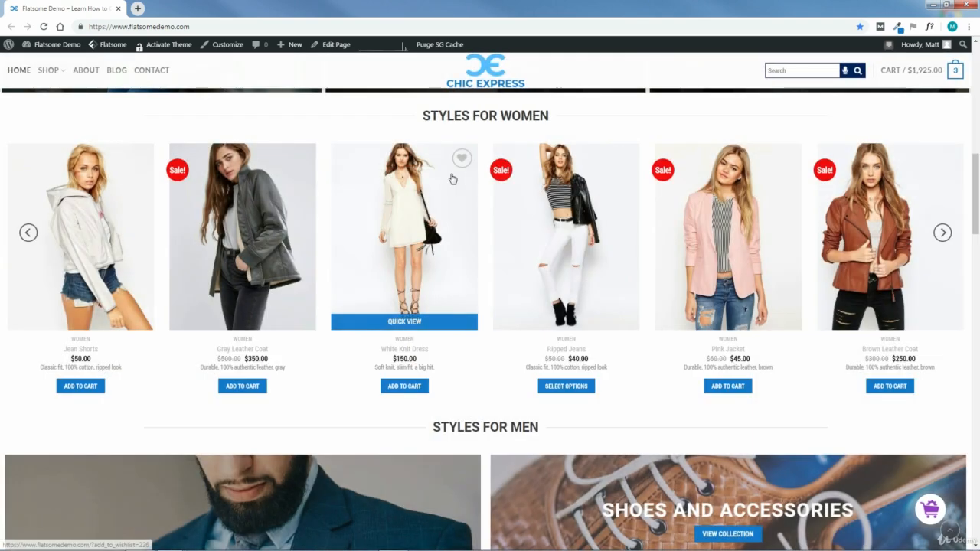
pyautogui.click(463, 157)
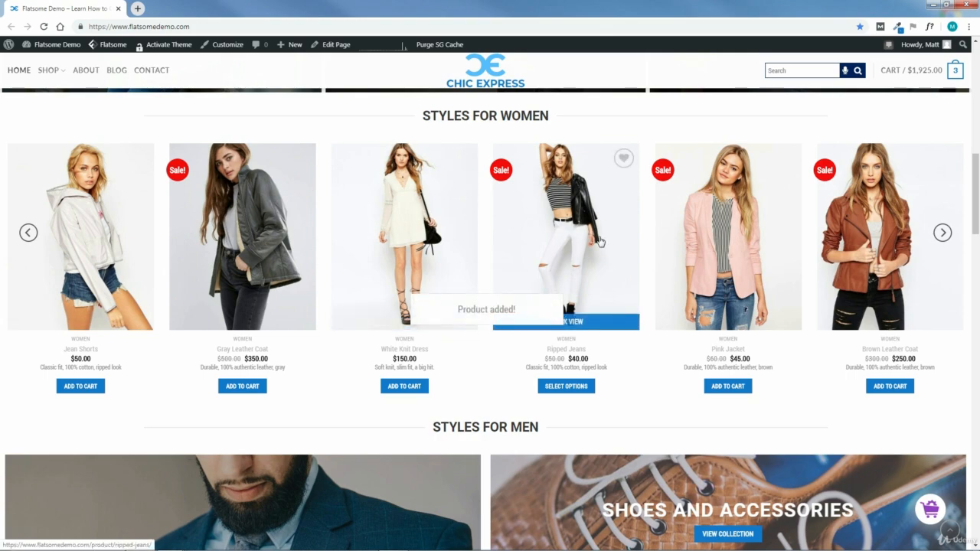
pyautogui.scroll(-4, 978, 201)
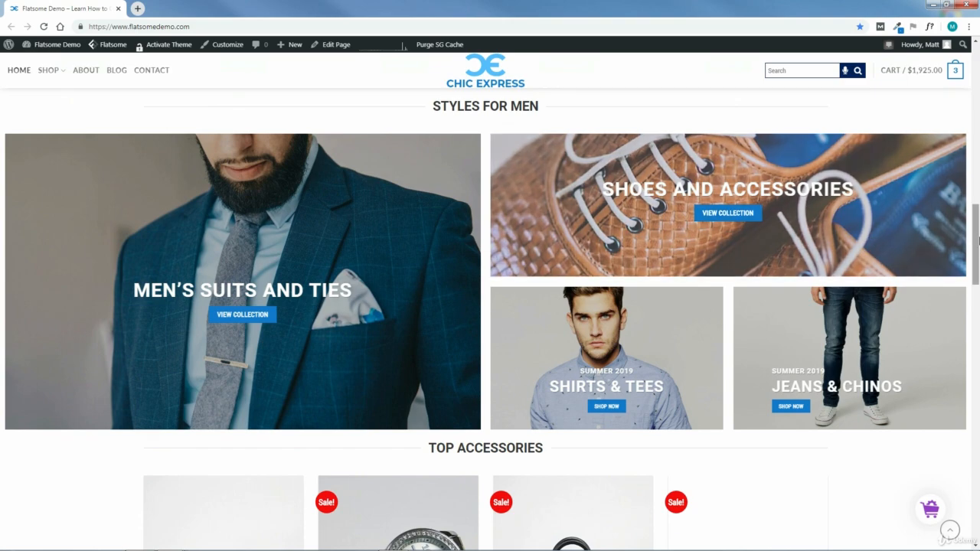
# Examine the homepage's Top Accessories products and Latest News blog posts below the Styles for Men banners
pyautogui.scroll(-1, 976, 253)
pyautogui.scroll(-3, 976, 253)
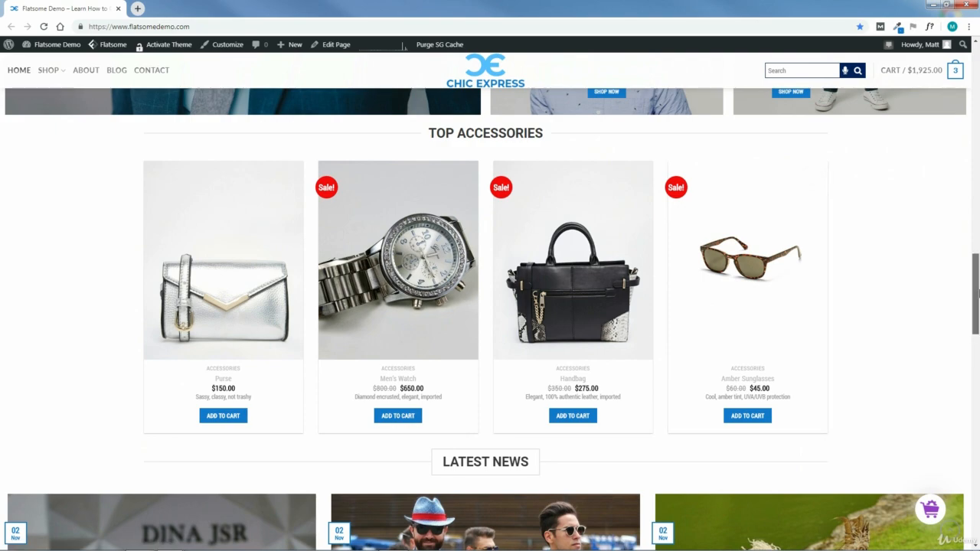
pyautogui.moveTo(976, 293); pyautogui.dragTo(976, 346)
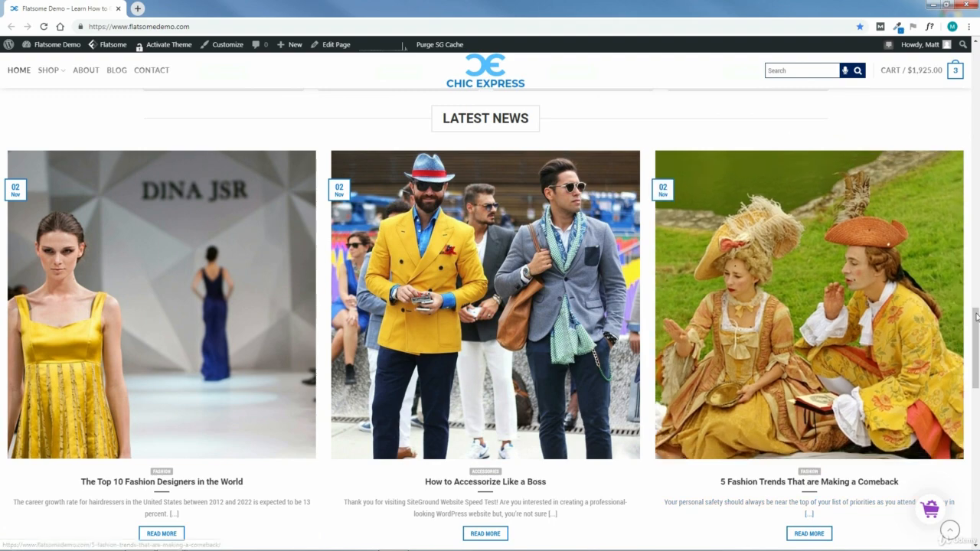
pyautogui.scroll(-1, 842, 345)
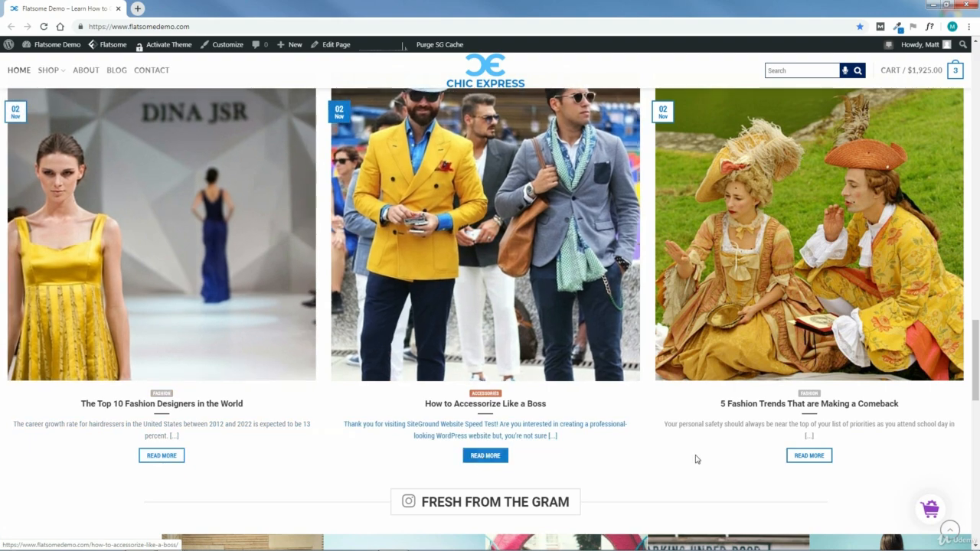
# Advance the Fresh from the Gram Instagram carousel twice to review its images
pyautogui.moveTo(977, 344); pyautogui.dragTo(977, 394)
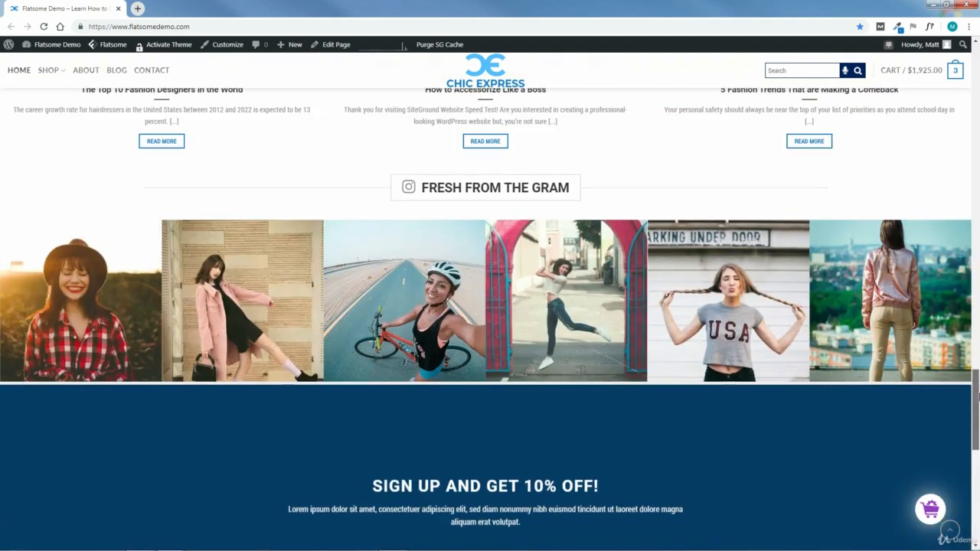
pyautogui.click(944, 302)
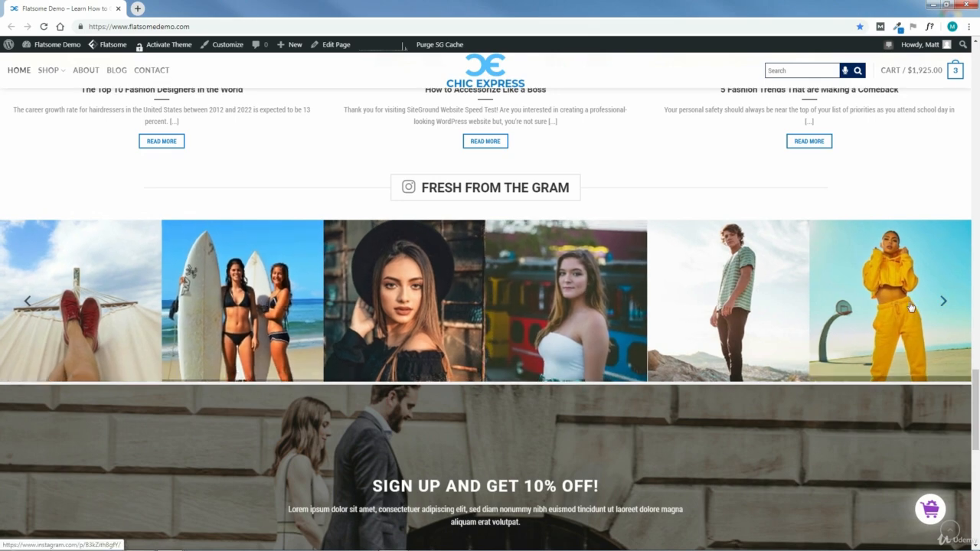
pyautogui.click(946, 304)
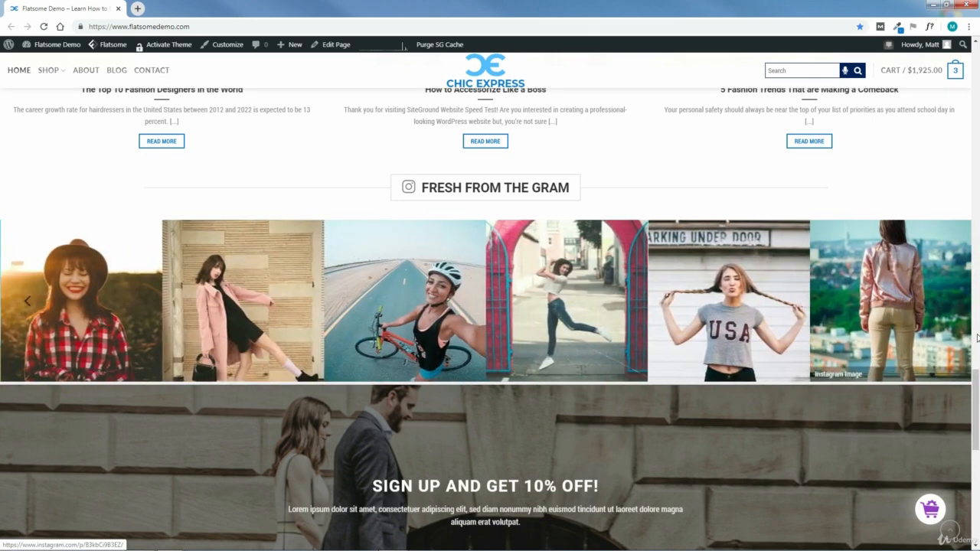
# Review the homepage's 10% off sign-up banner, As Seen In logos and footer, and return to the page header
pyautogui.scroll(-3, 772, 266)
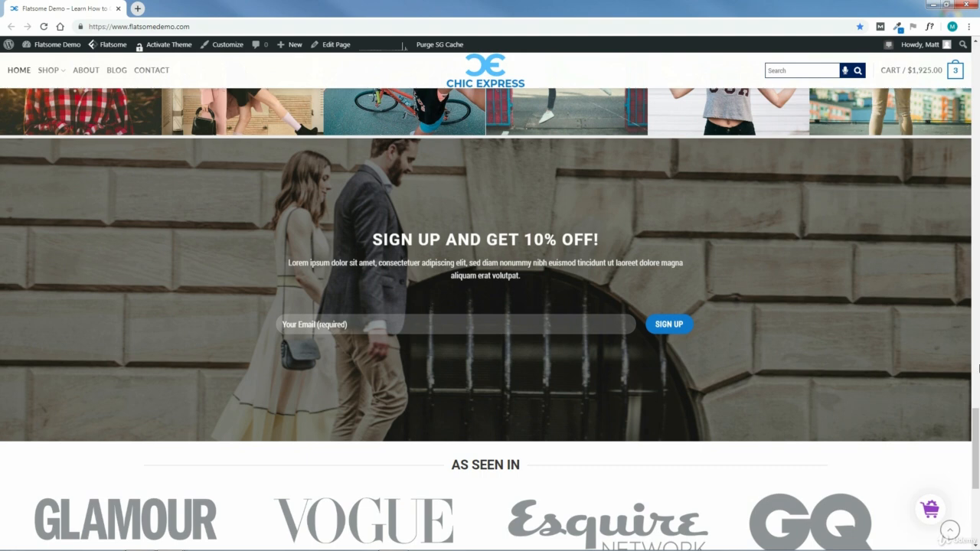
pyautogui.scroll(-3, 977, 414)
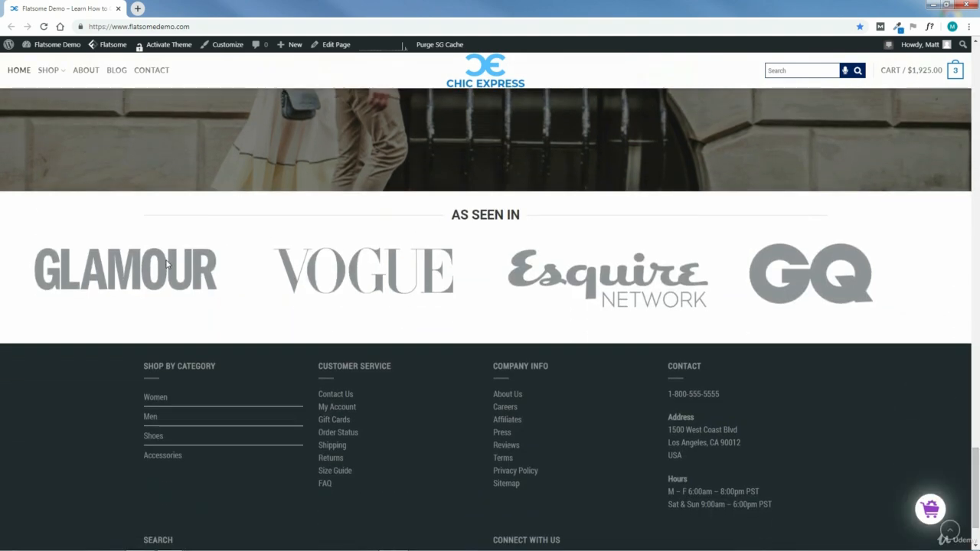
pyautogui.scroll(-1, 978, 437)
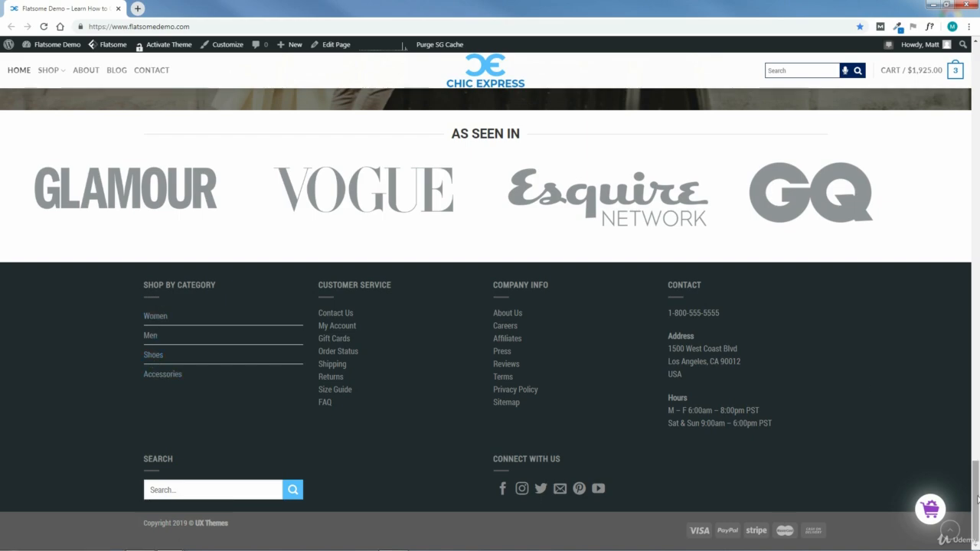
pyautogui.moveTo(978, 499); pyautogui.dragTo(977, 71)
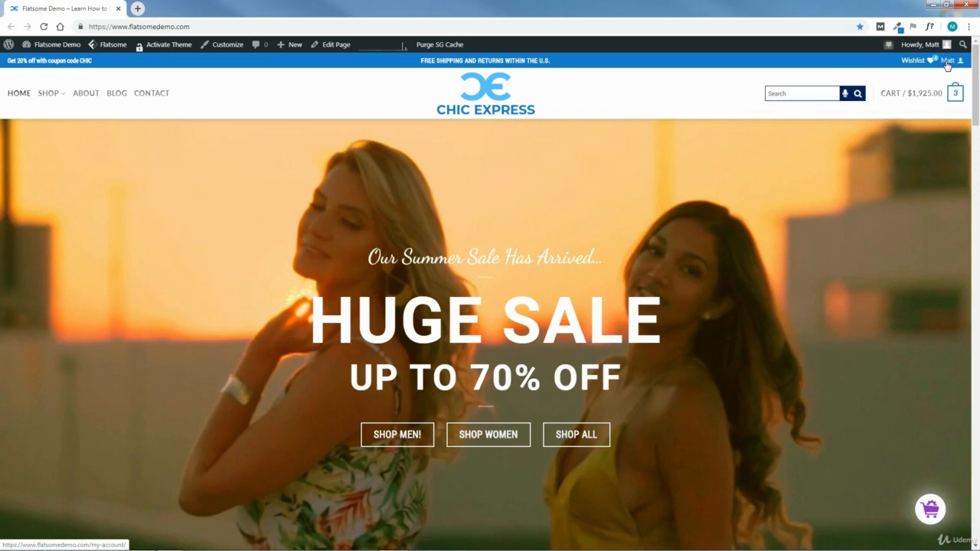
pyautogui.moveTo(950, 61)
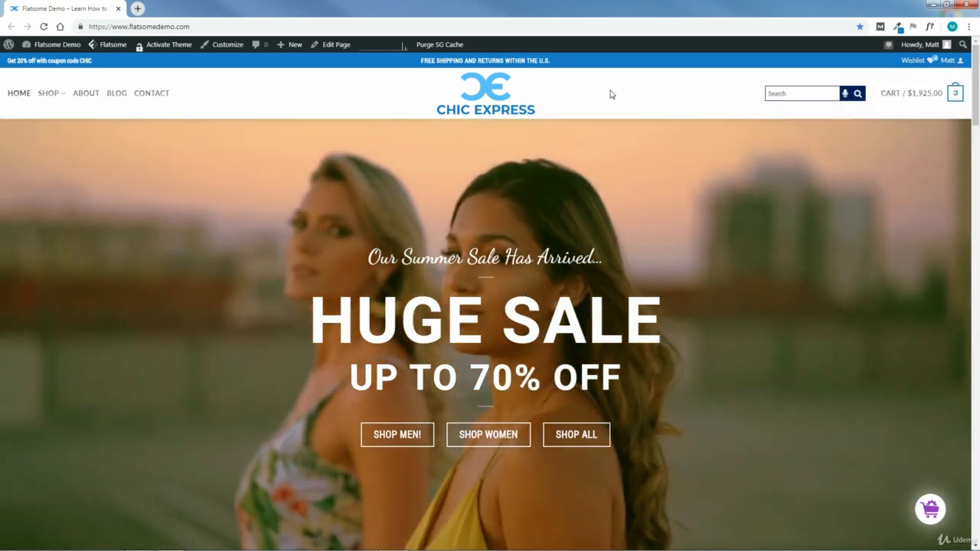
# Open the Ripped Jeans product page from the homepage, review it and return to the homepage
pyautogui.moveTo(976, 105); pyautogui.dragTo(977, 216)
pyautogui.click(554, 219)
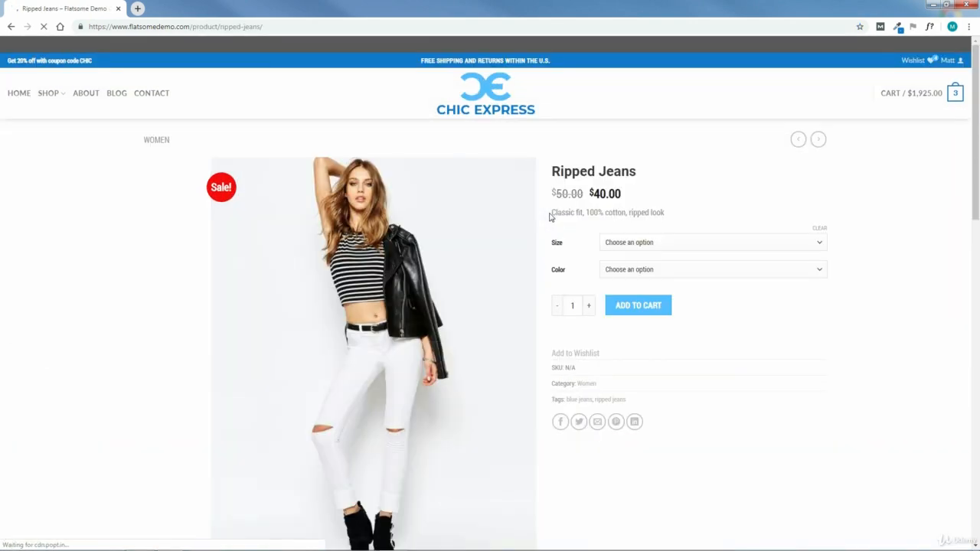
pyautogui.moveTo(979, 140)
pyautogui.mouseDown()
pyautogui.moveTo(977, 318)
pyautogui.moveTo(977, 132)
pyautogui.mouseUp()
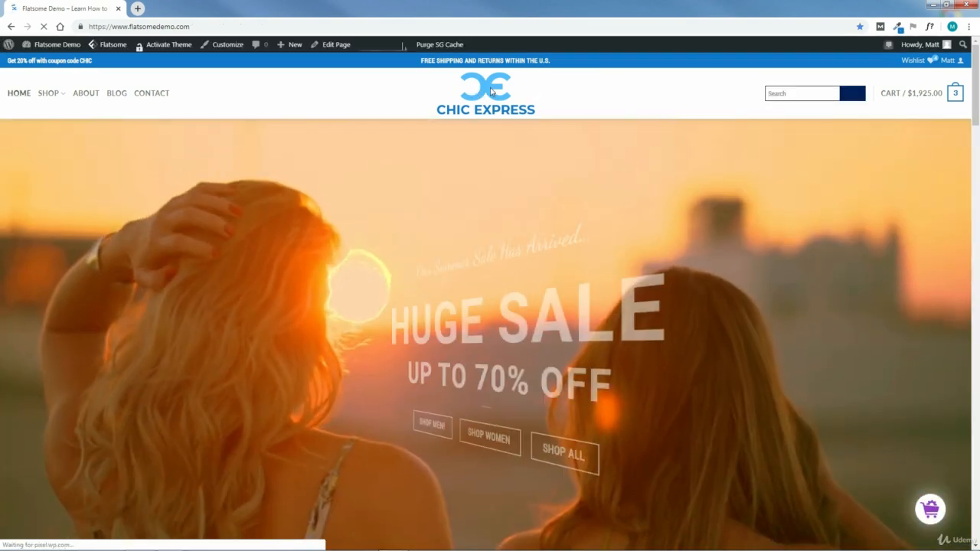
pyautogui.moveTo(977, 115); pyautogui.dragTo(977, 60)
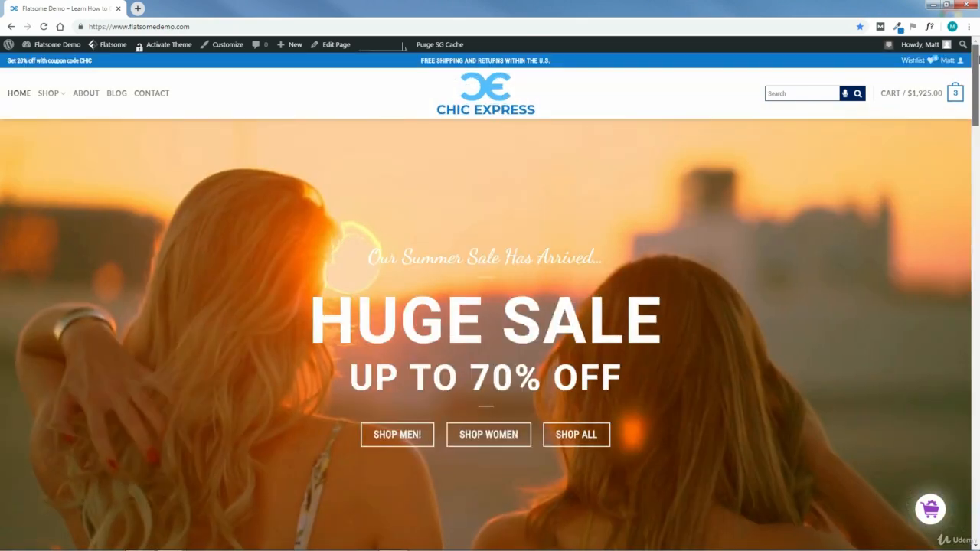